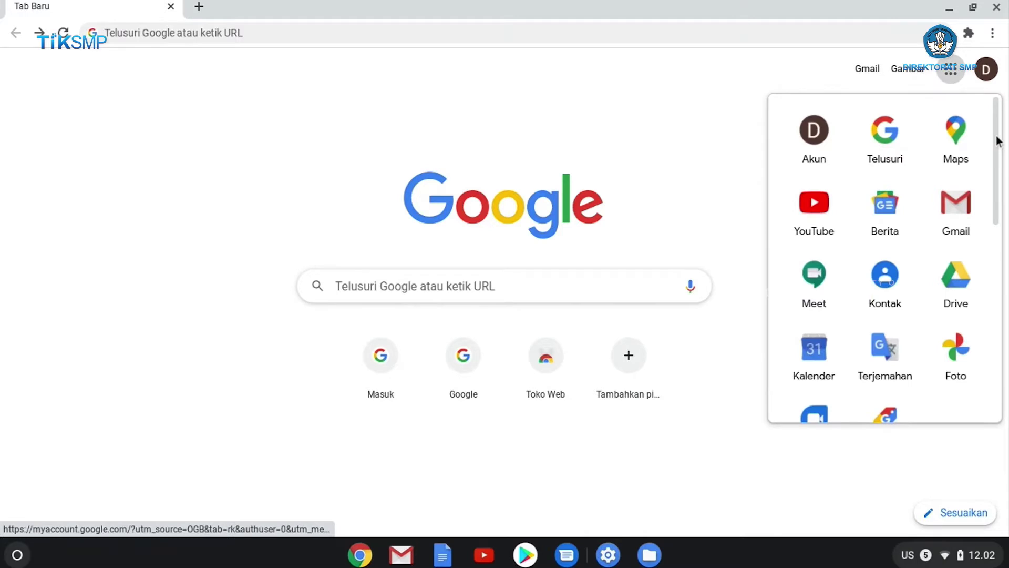
# Open Google Drive from the Chrome New Tab apps launcher
pyautogui.moveTo(998, 140)
pyautogui.mouseDown()
pyautogui.moveTo(1004, 358)
pyautogui.moveTo(993, 128)
pyautogui.mouseUp()
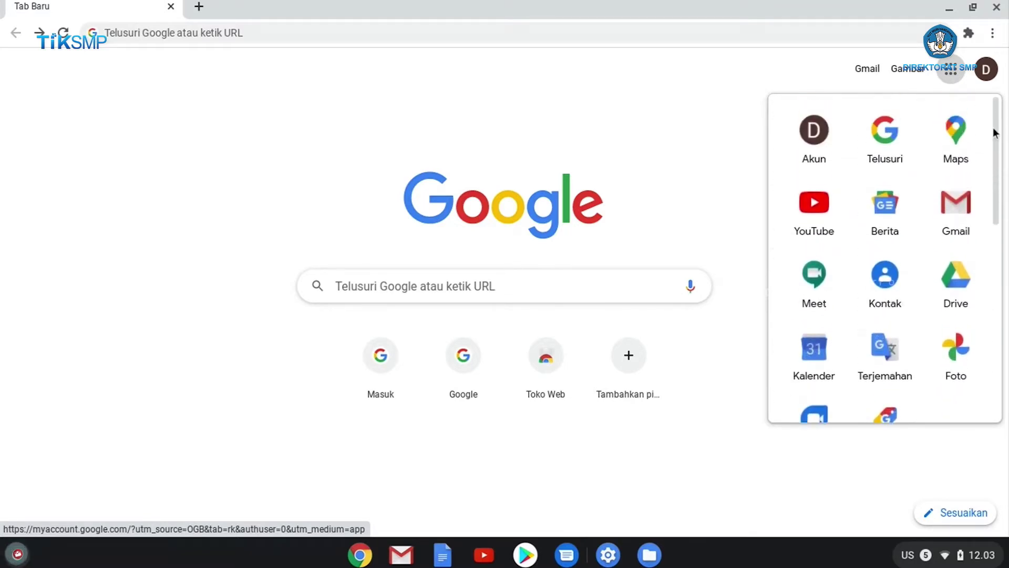
pyautogui.click(973, 268)
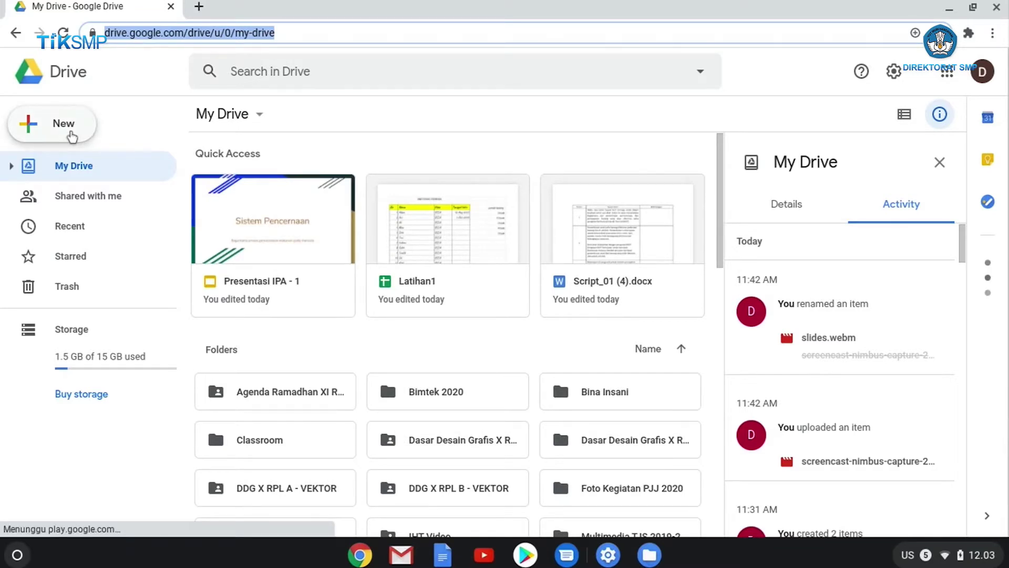
# Create a new blank Google Form from Drive's New > More menu
pyautogui.click(72, 135)
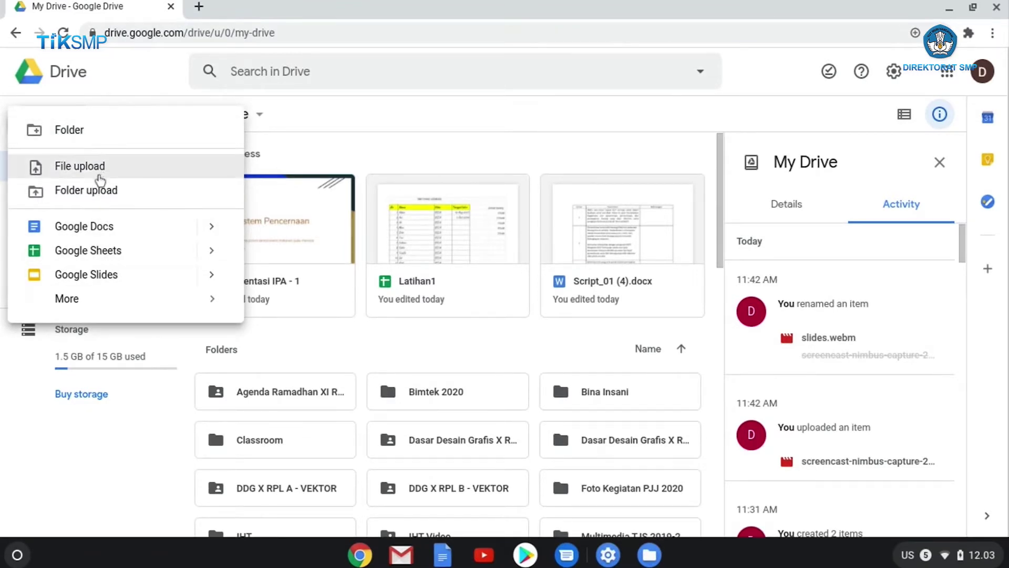
pyautogui.moveTo(84, 301)
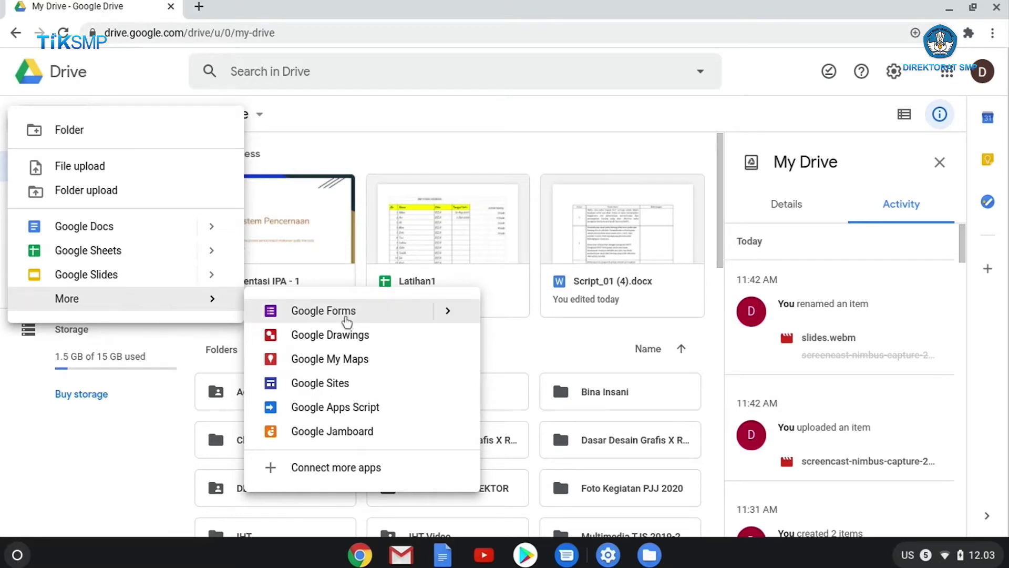
pyautogui.click(346, 316)
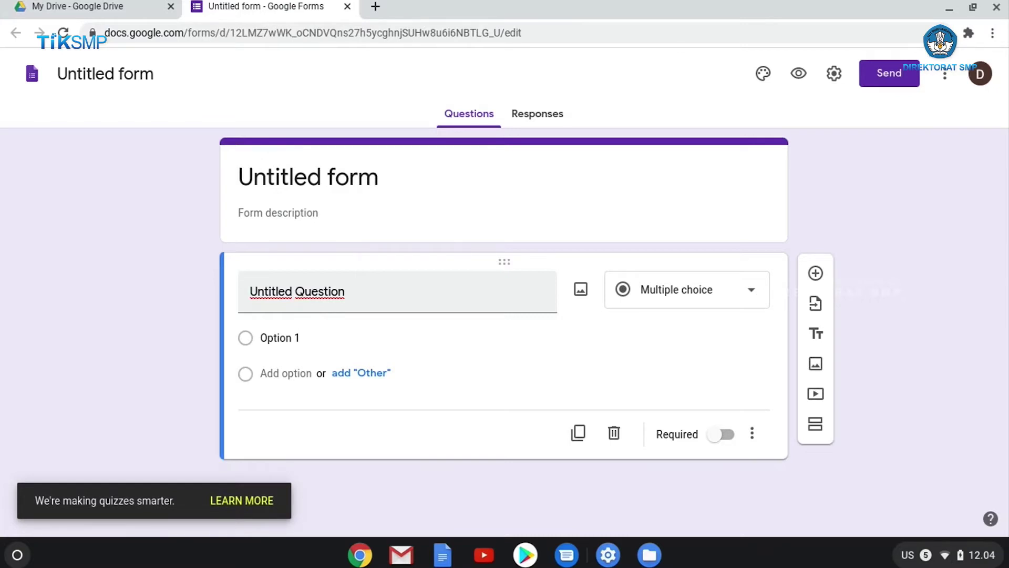
# Rename the untitled form to 'Biodata siswa kelas VII.A'
pyautogui.click(155, 72)
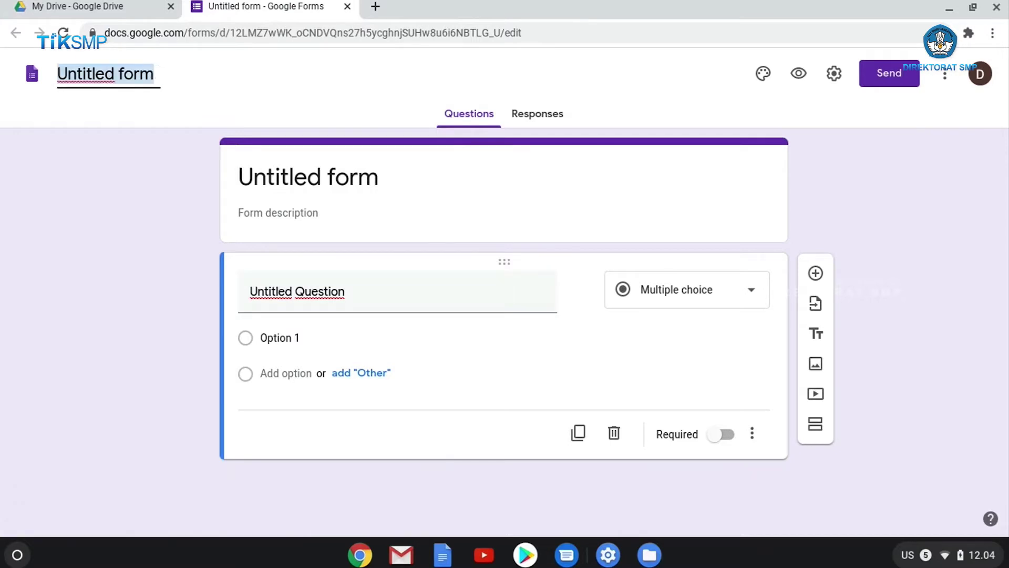
pyautogui.write('Biodata ')
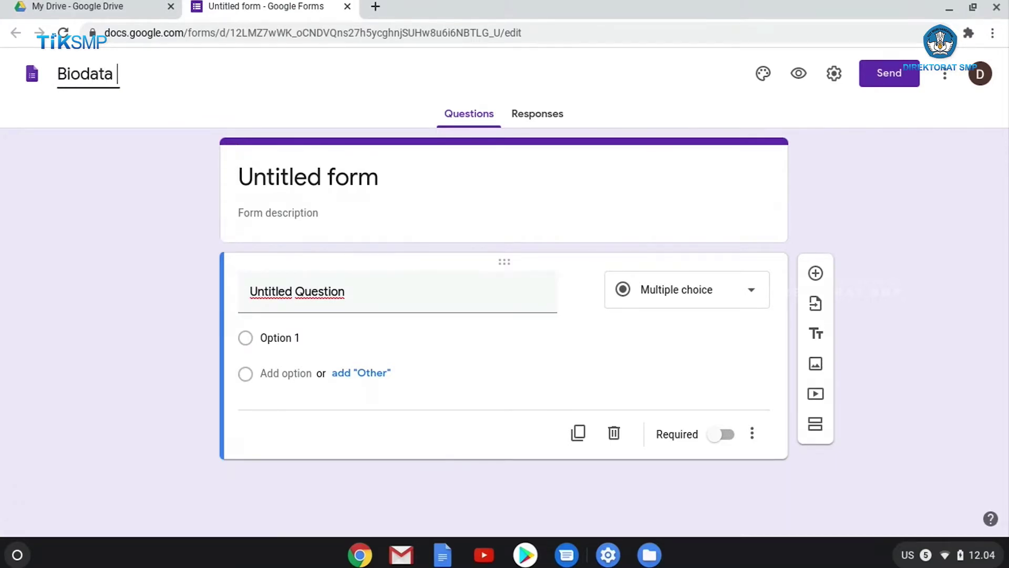
pyautogui.write('siswa kelas ')
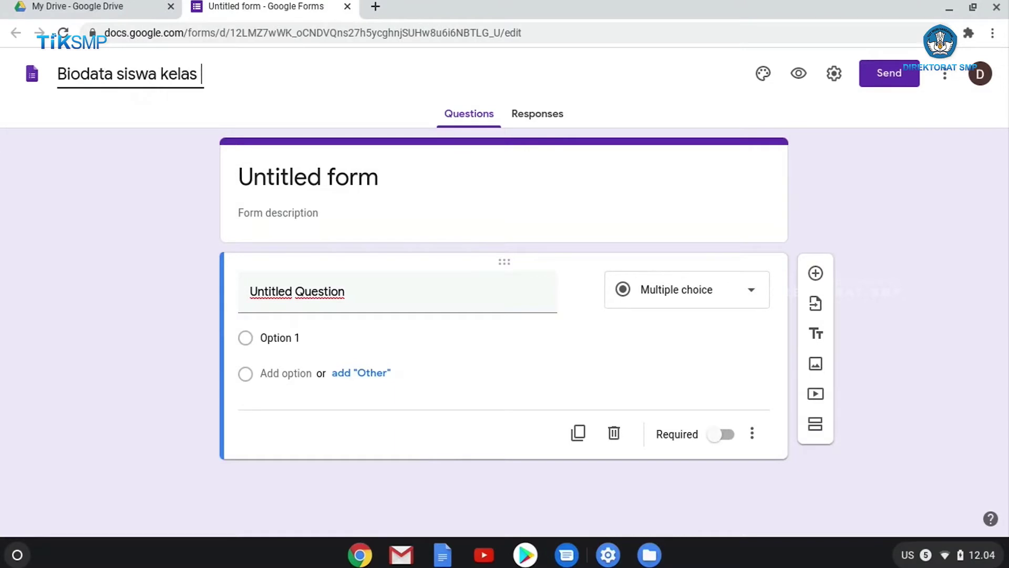
pyautogui.write('VII.A')
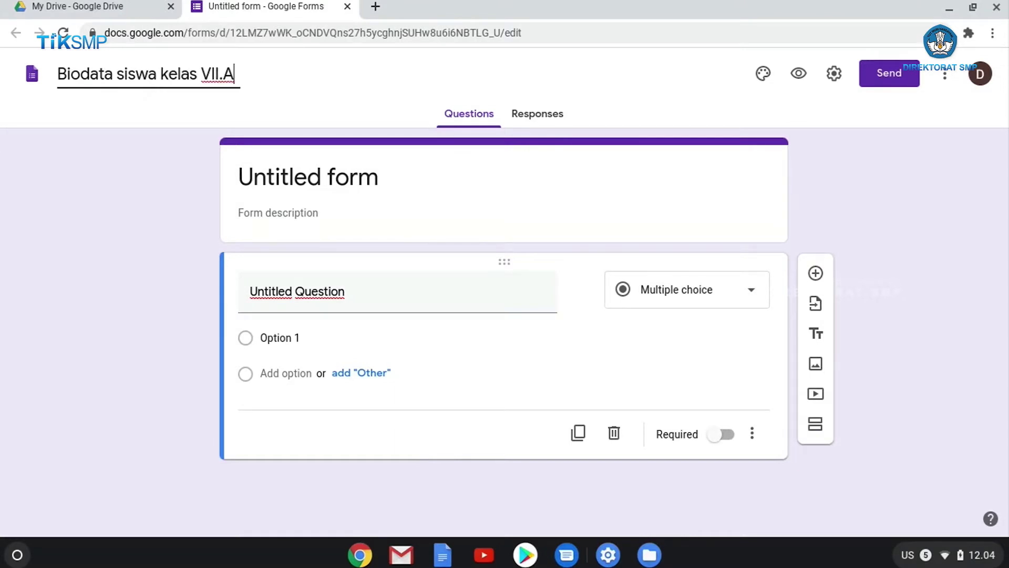
pyautogui.click(277, 77)
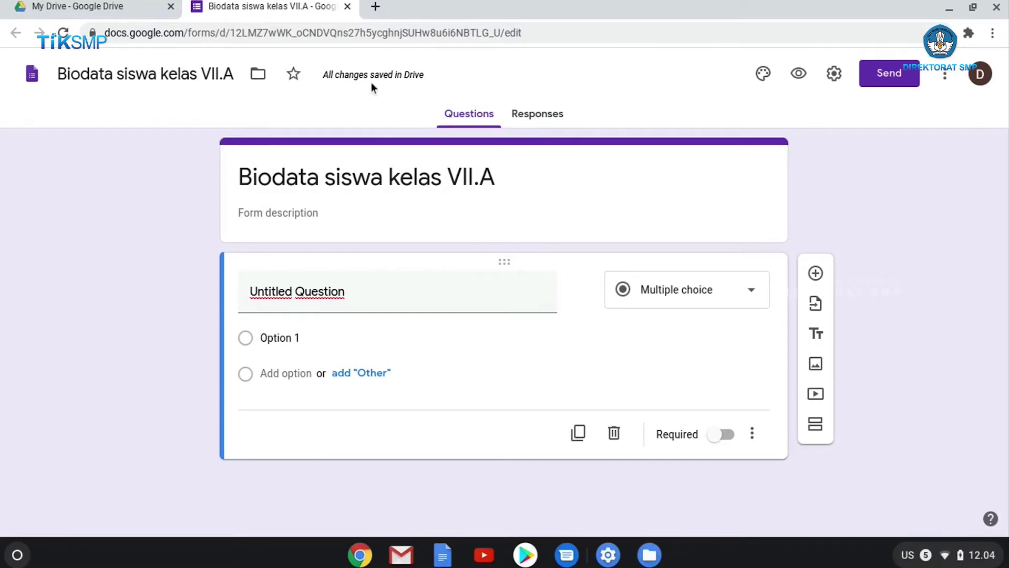
# Add the description 'Pendataan siswa baru di SMP RIANG GEMBIRA', then select title text
pyautogui.click(271, 205)
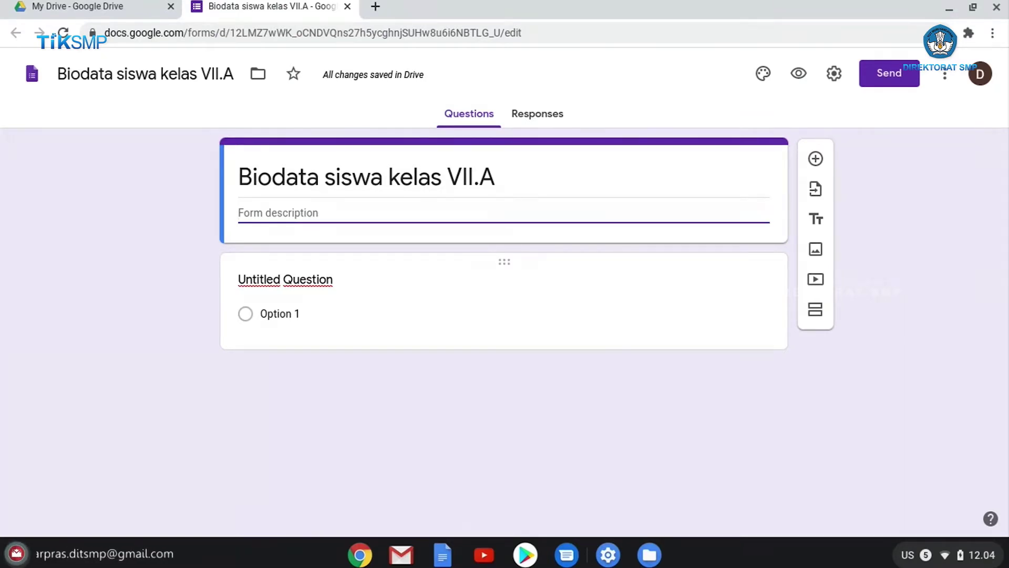
pyautogui.write('Pendat')
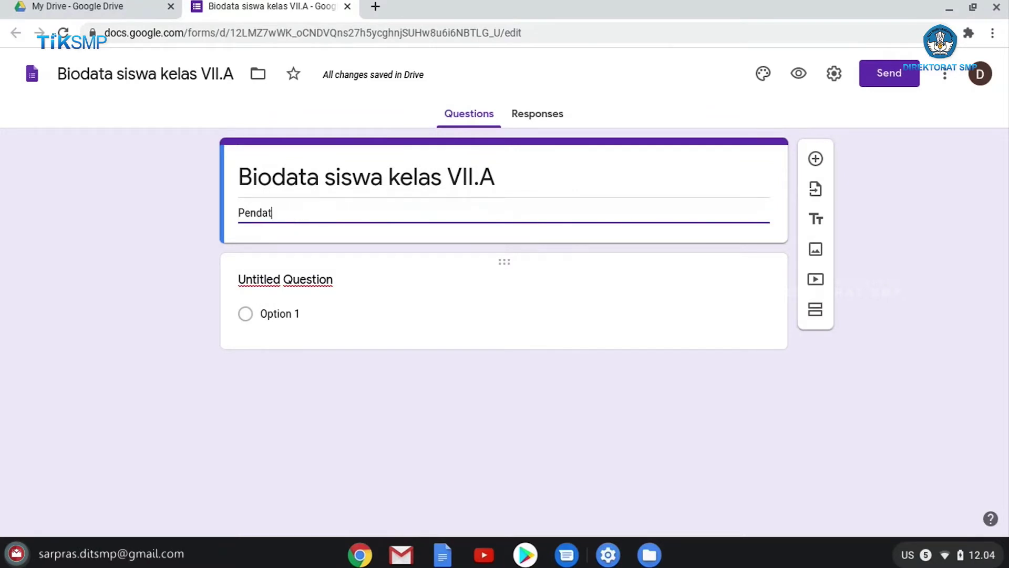
pyautogui.write('aan siswa baru di SMP ')
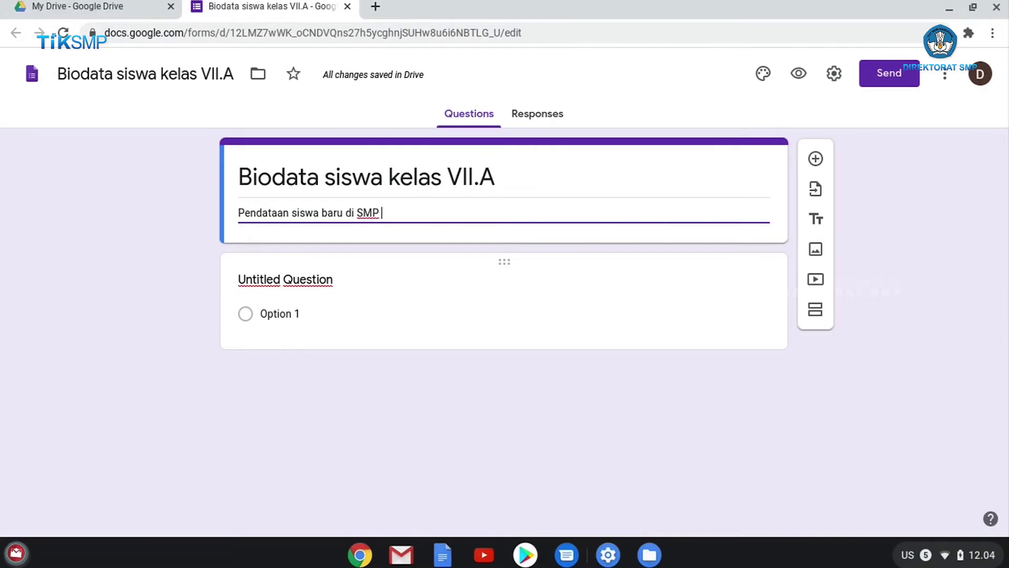
pyautogui.write('RIANG GEMBI')
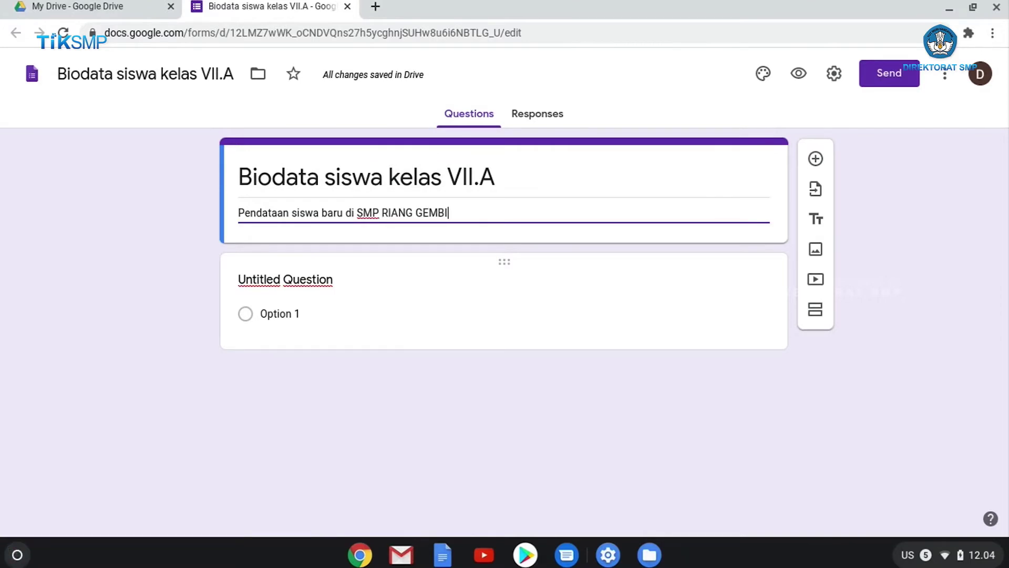
pyautogui.write('RA')
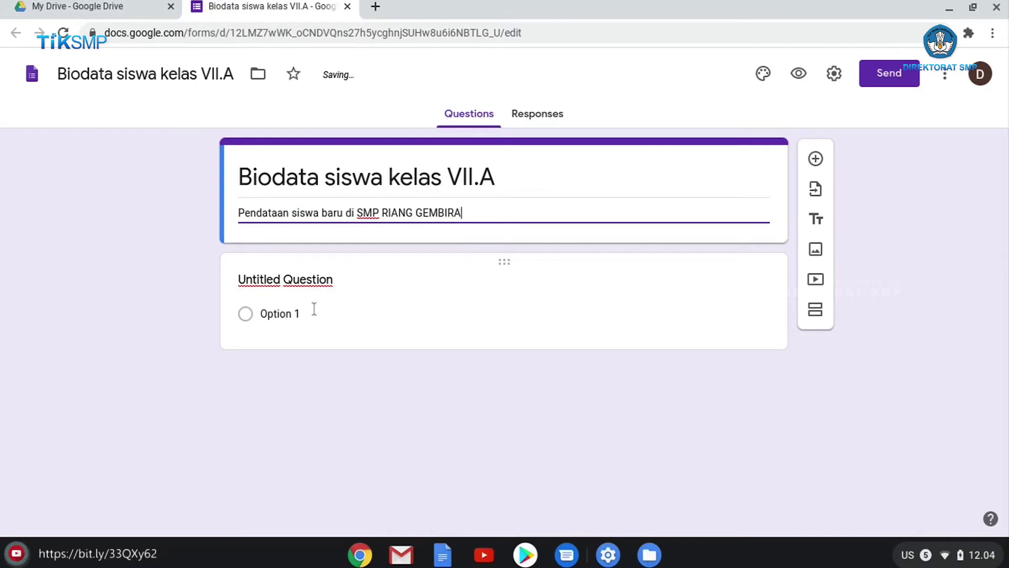
pyautogui.tripleClick(507, 167)
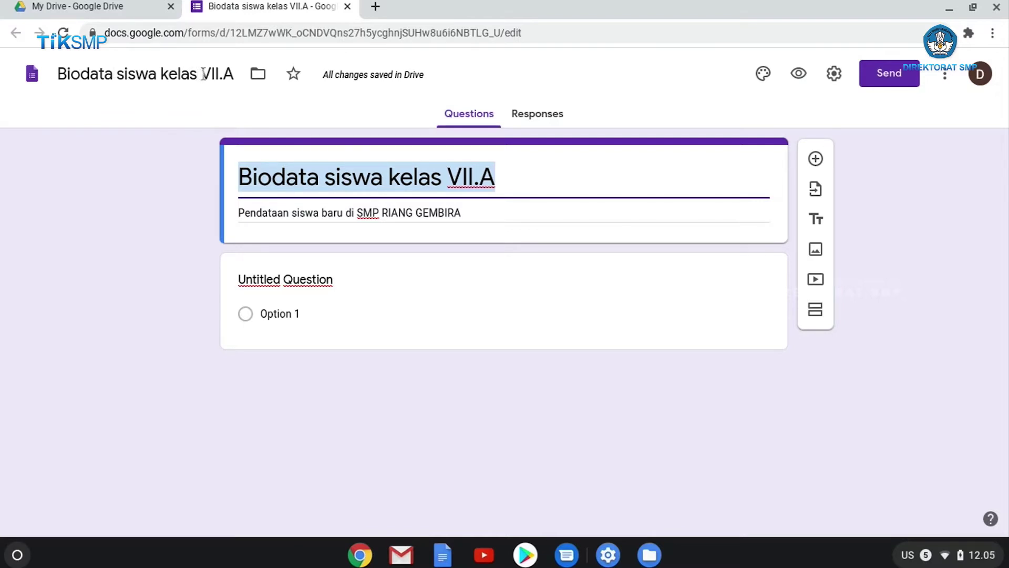
pyautogui.moveTo(201, 74); pyautogui.dragTo(233, 73)
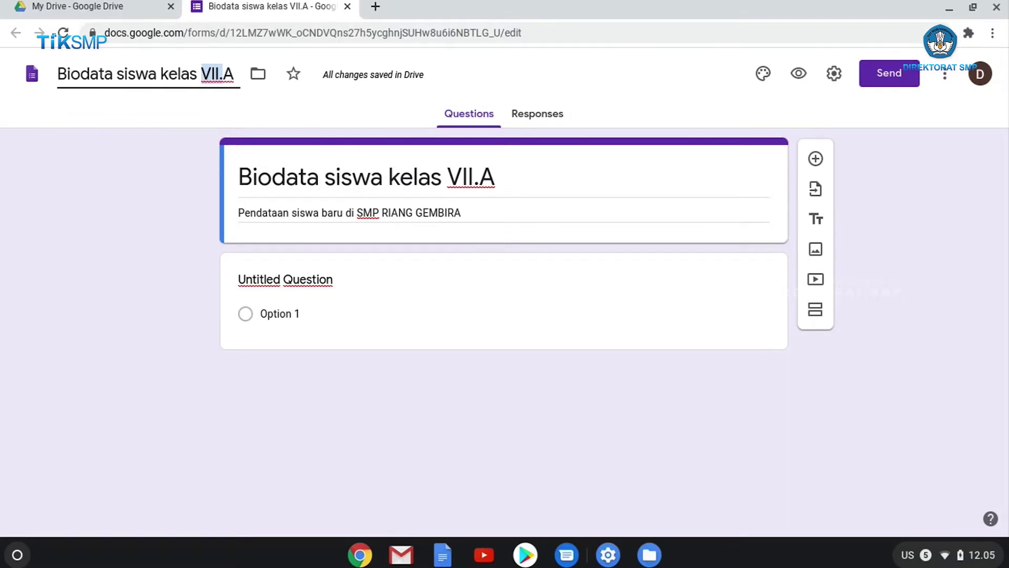
# Title the first question 'Masukan nama lengkap Anda'
pyautogui.click(314, 285)
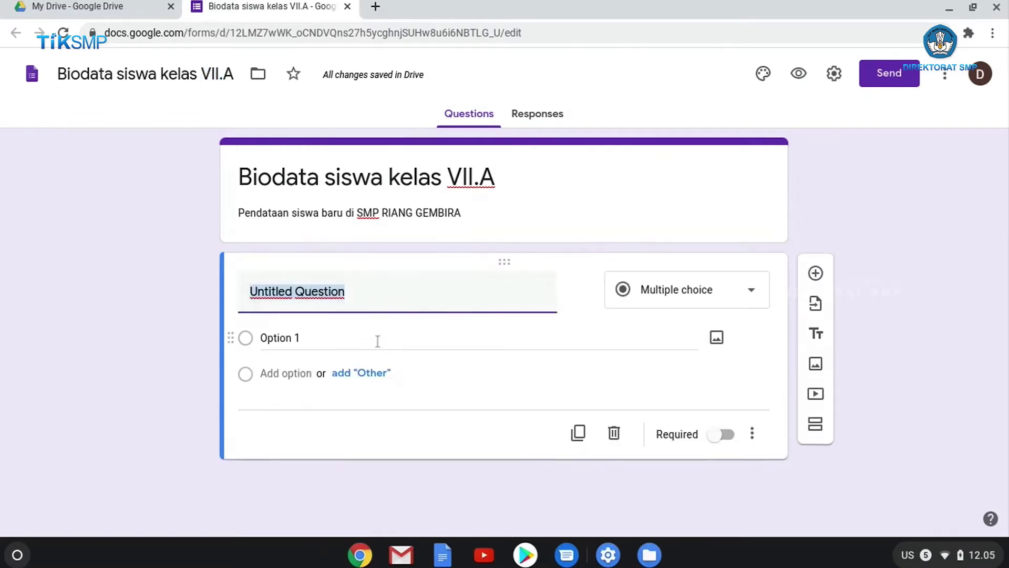
pyautogui.write('Masukn')
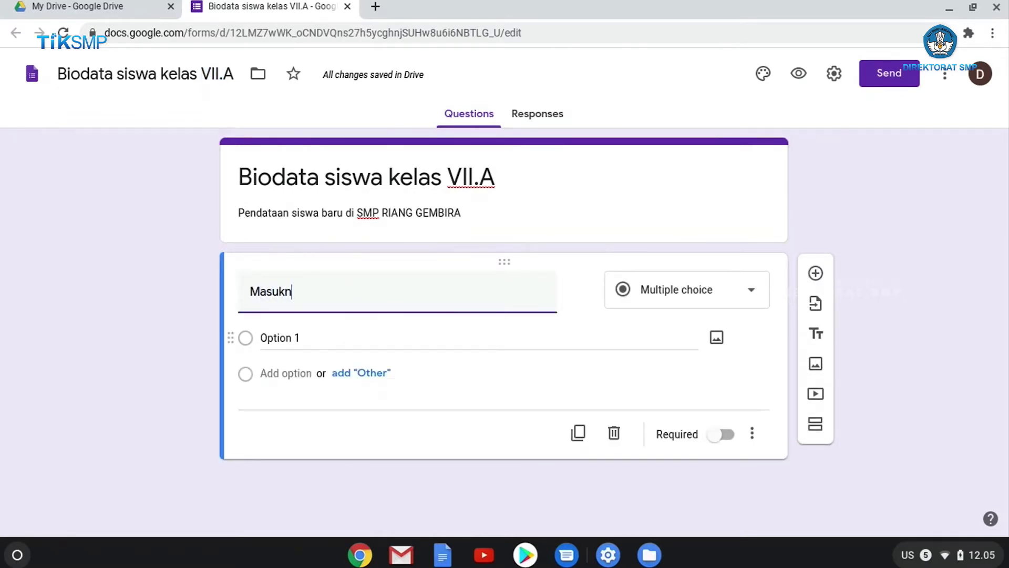
pyautogui.press('BackSpace')
pyautogui.write('an nama')
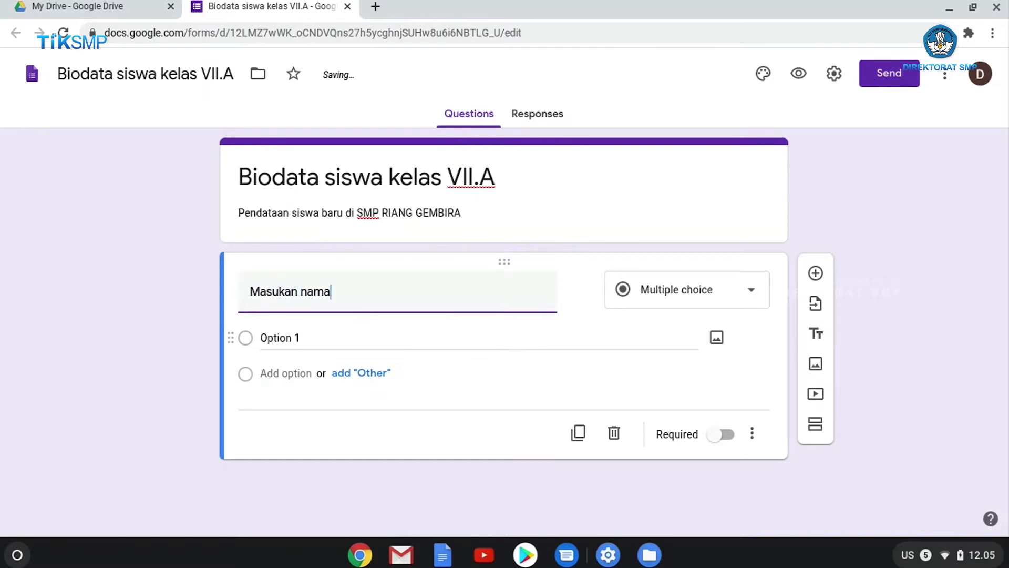
pyautogui.write(' lengkap Anda')
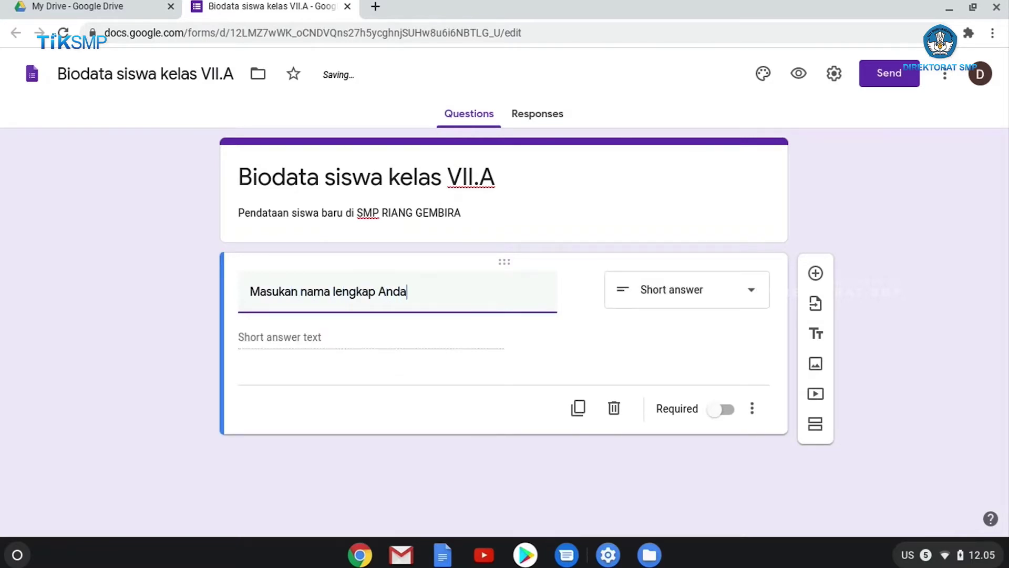
# Make the name question a required Short answer question
pyautogui.click(758, 301)
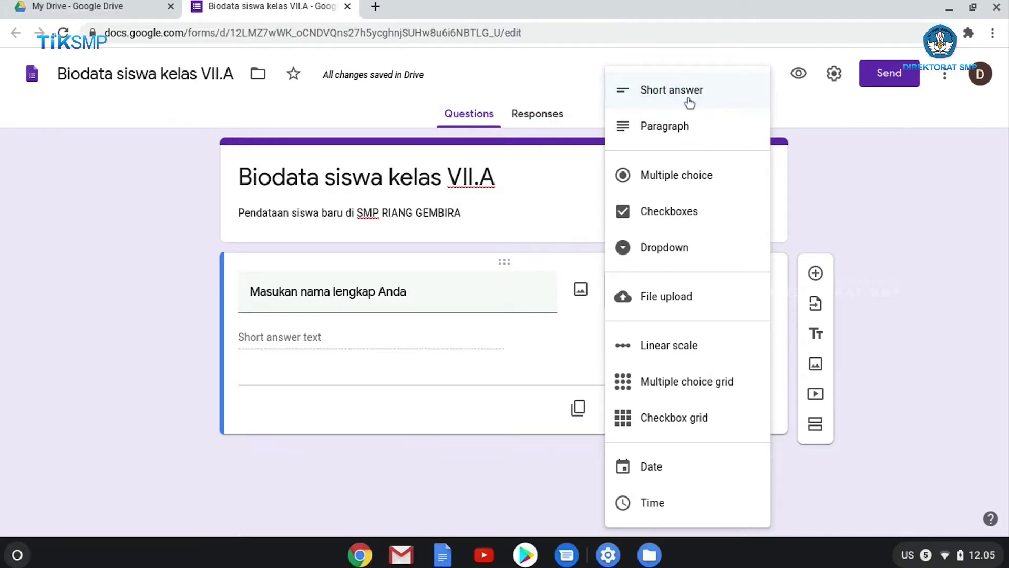
pyautogui.click(690, 103)
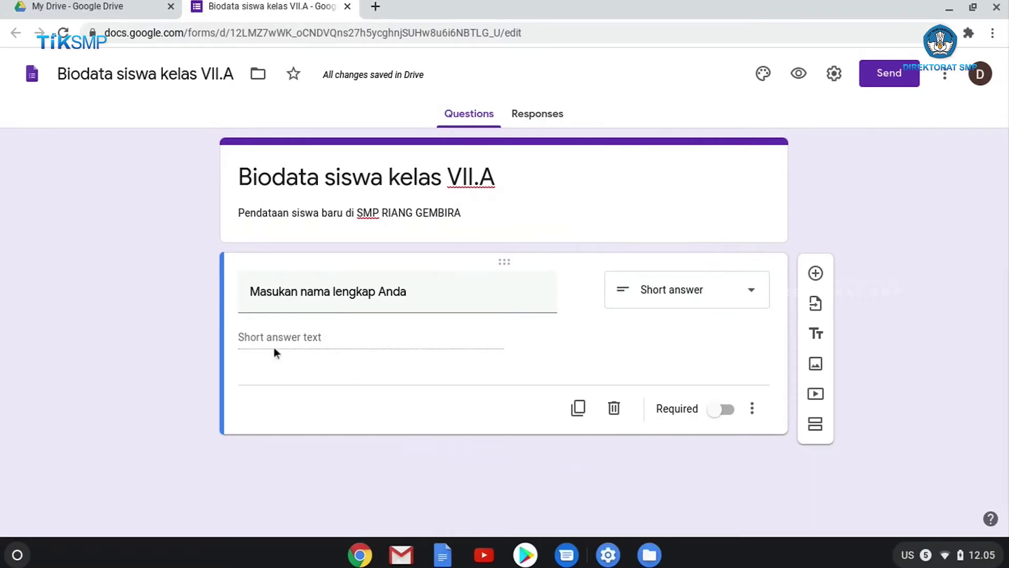
pyautogui.click(727, 414)
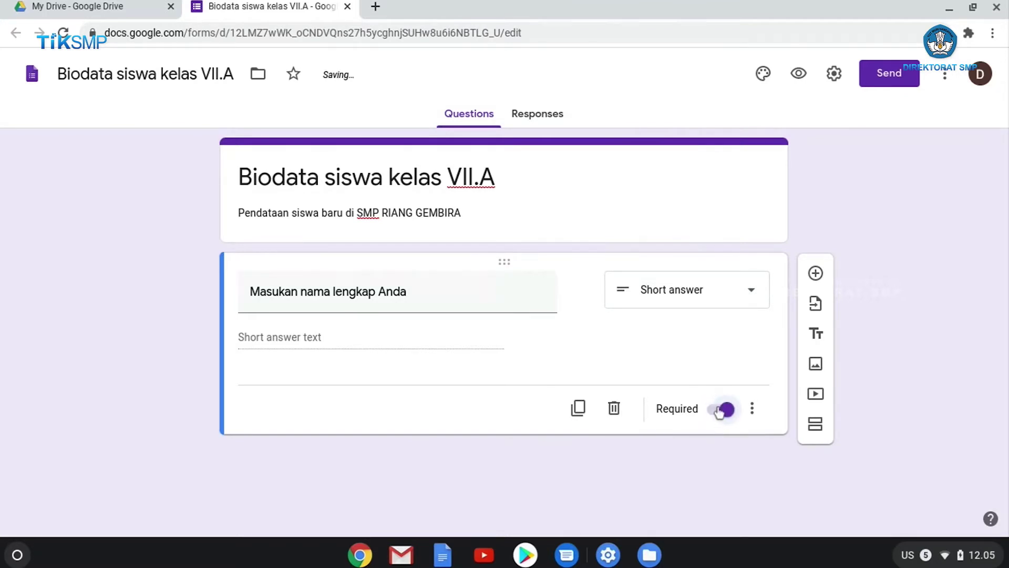
pyautogui.click(720, 410)
pyautogui.click(730, 416)
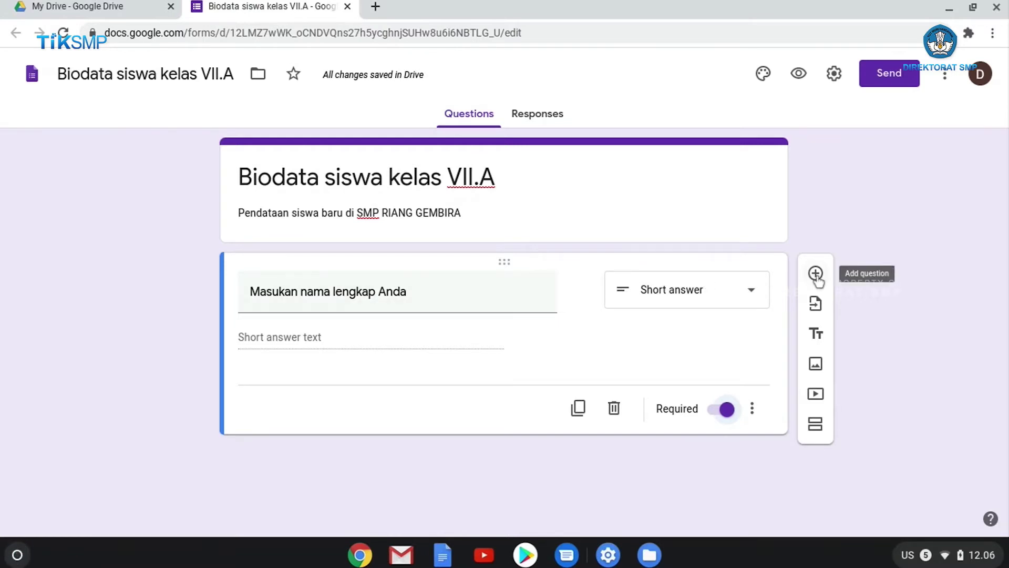
# Add a second question titled 'Jenis Kelamin'
pyautogui.click(816, 274)
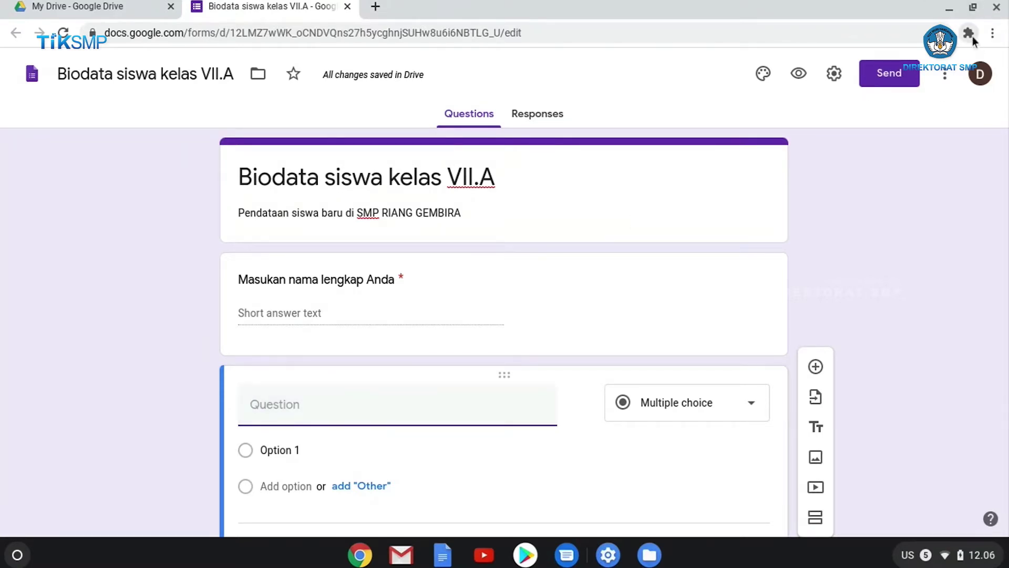
pyautogui.click(973, 38)
pyautogui.click(821, 137)
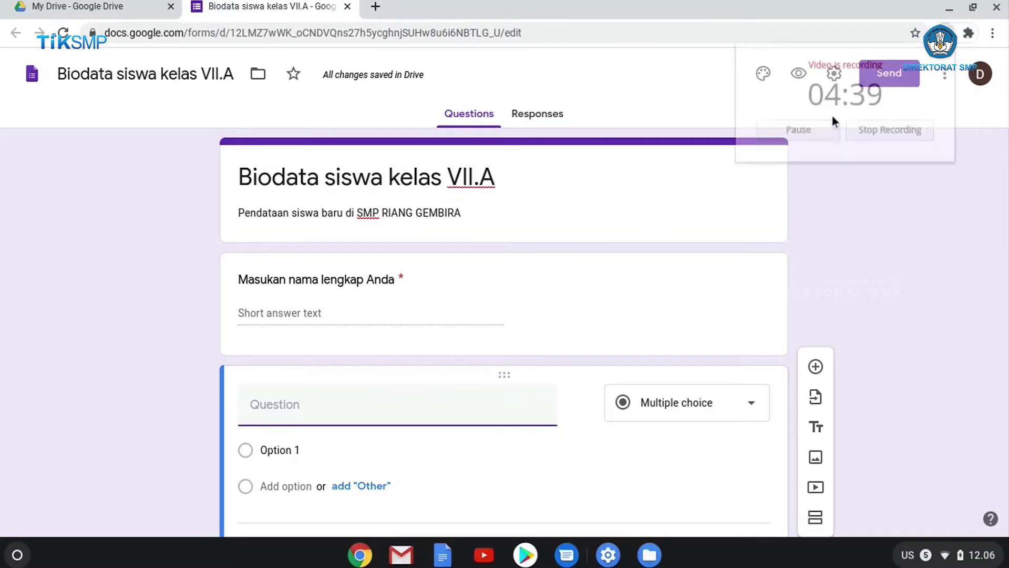
pyautogui.click(886, 234)
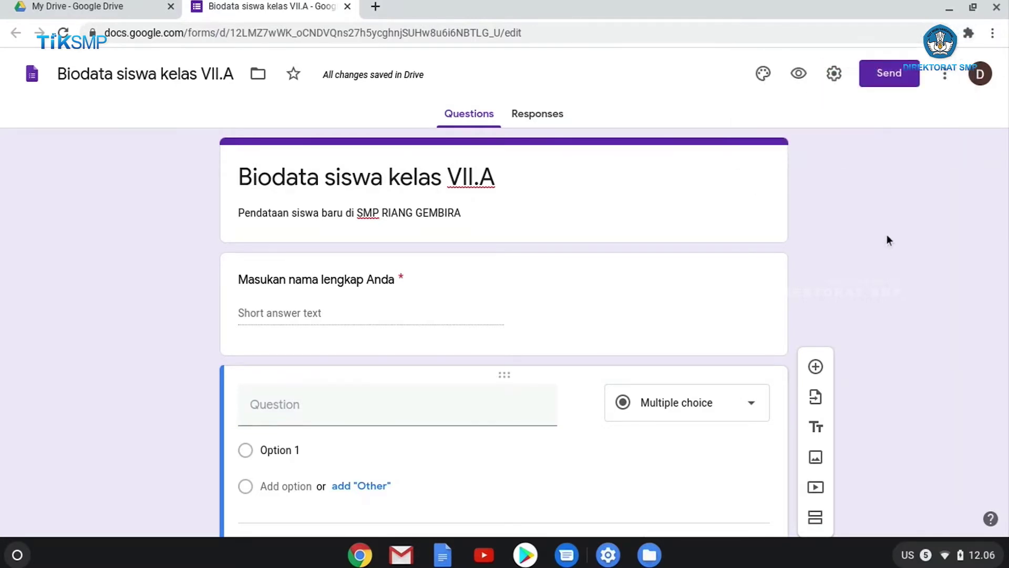
pyautogui.click(439, 405)
pyautogui.write('Jen')
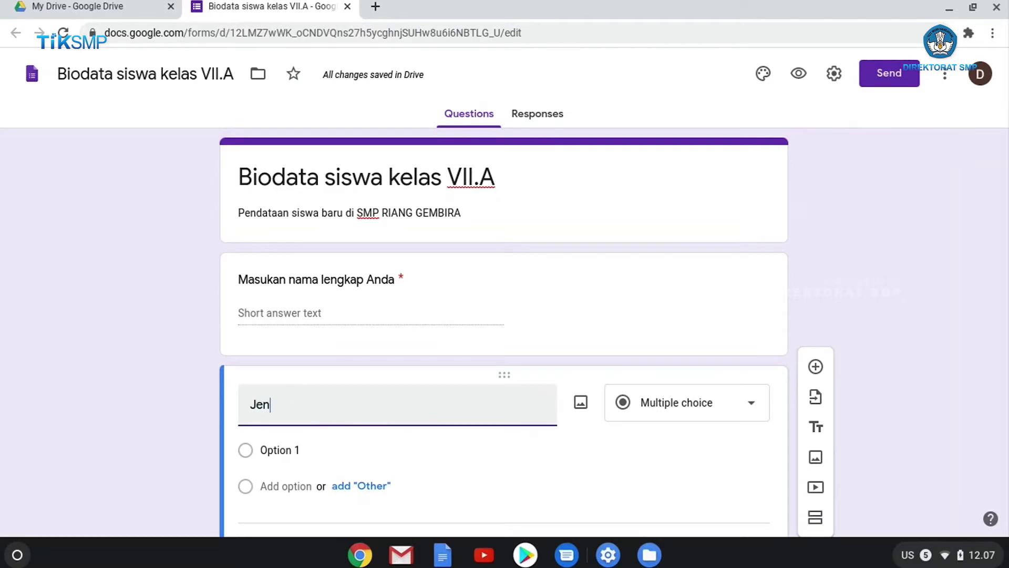
pyautogui.write('is Kelamin')
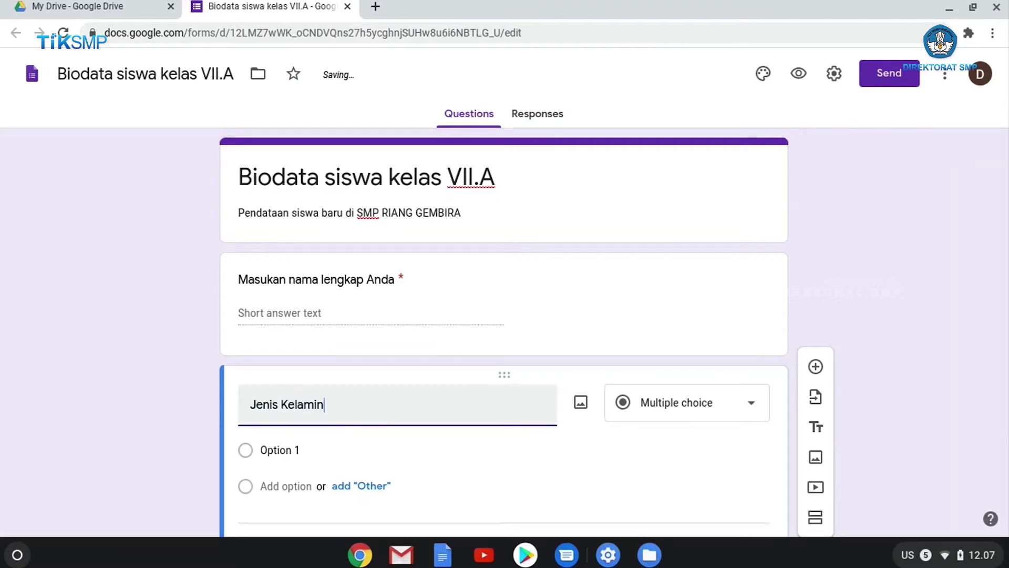
# Keep Jenis Kelamin as Multiple choice with options 'Pria' and 'Wanita', and make it required
pyautogui.scroll(-1, 704, 428)
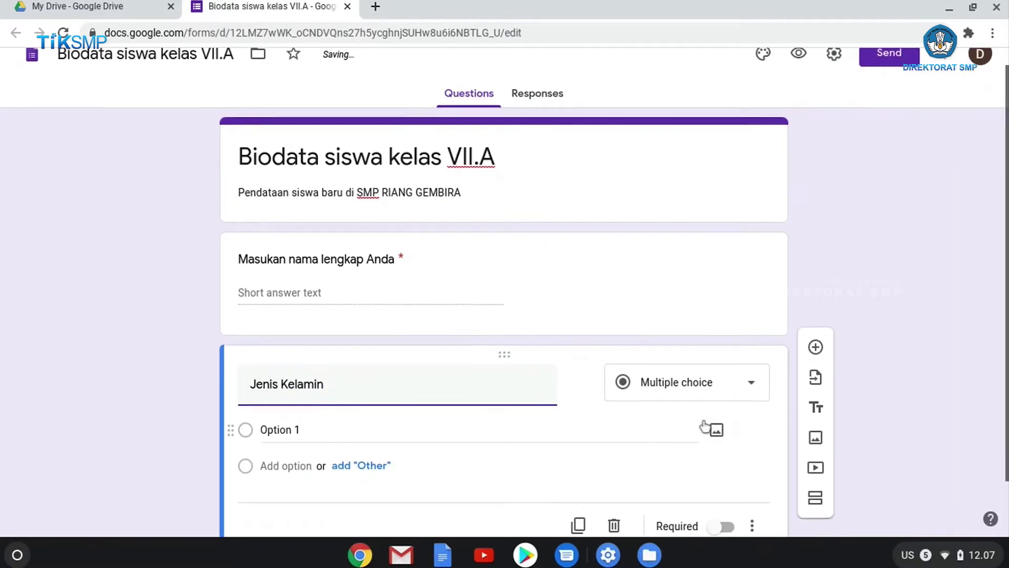
pyautogui.scroll(-1, 633, 387)
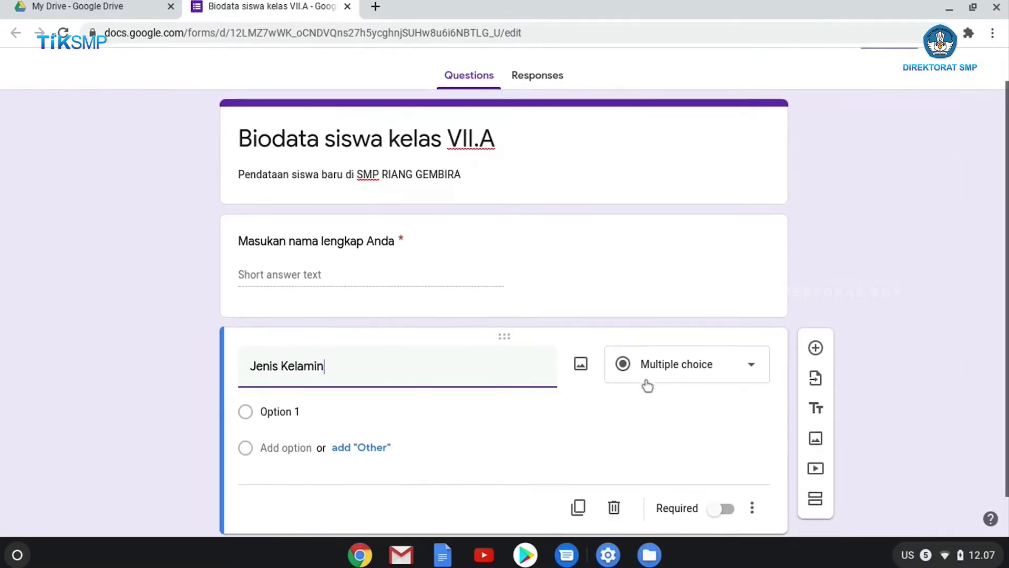
pyautogui.click(696, 375)
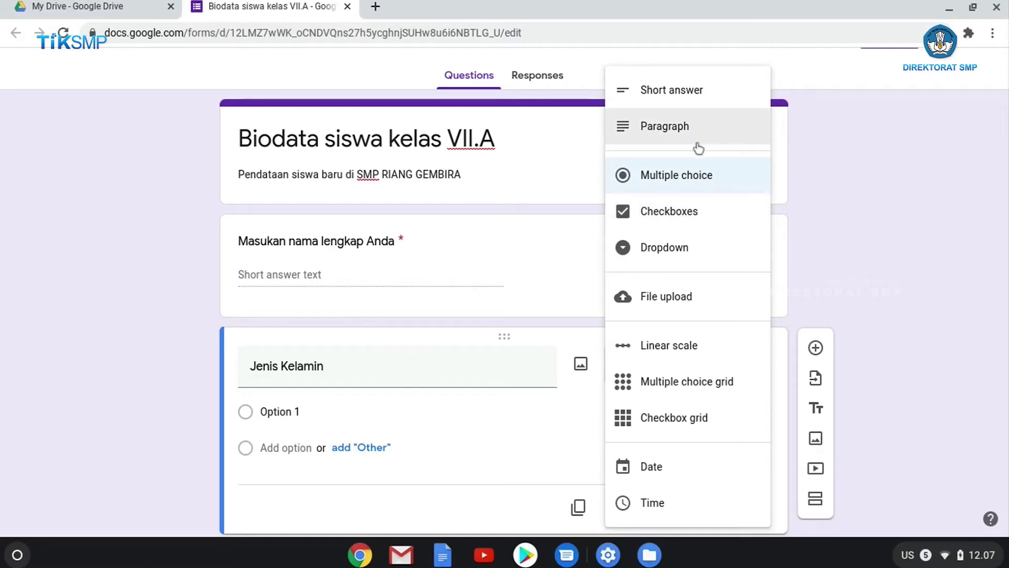
pyautogui.click(673, 182)
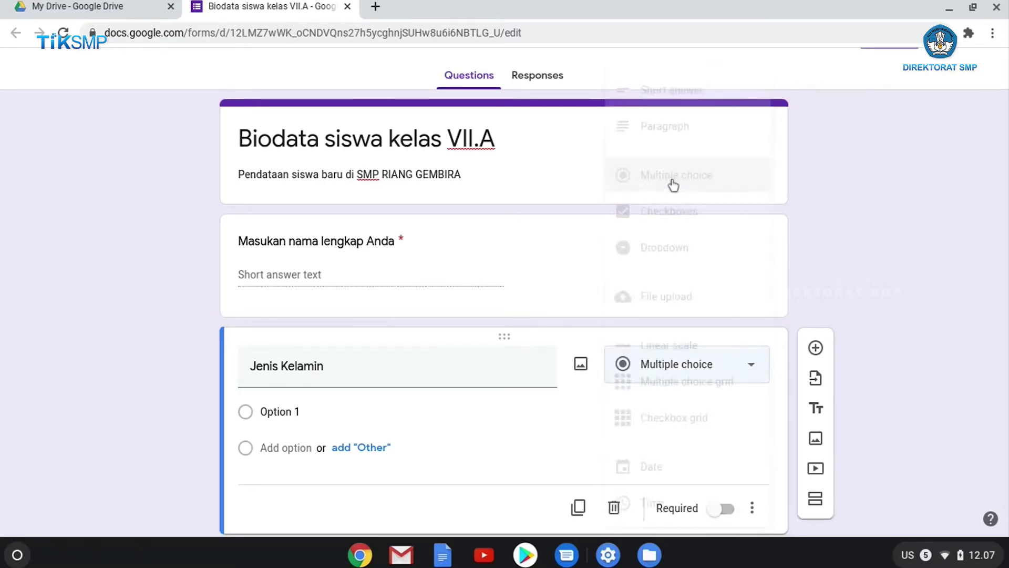
pyautogui.click(351, 394)
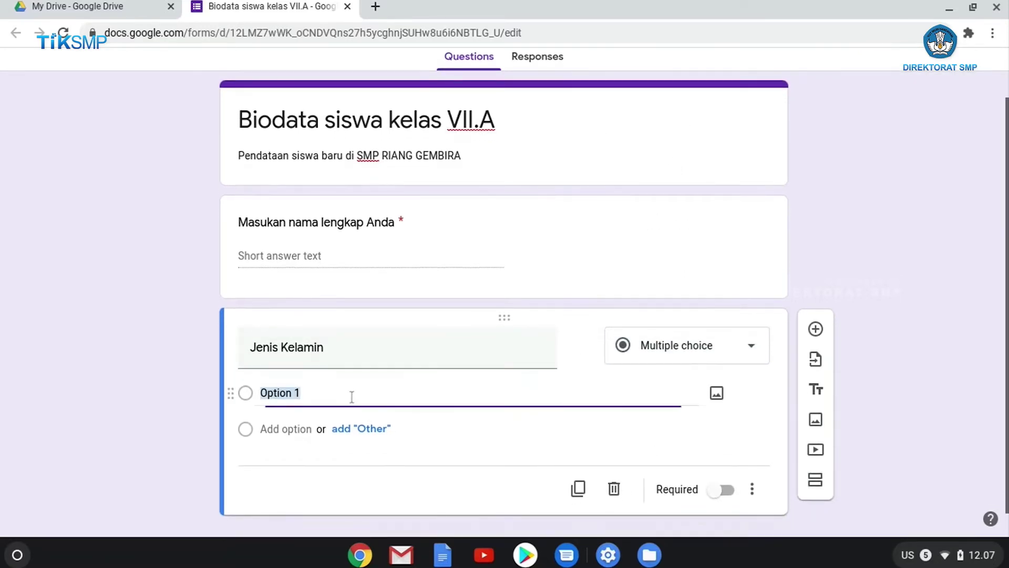
pyautogui.write('Pria')
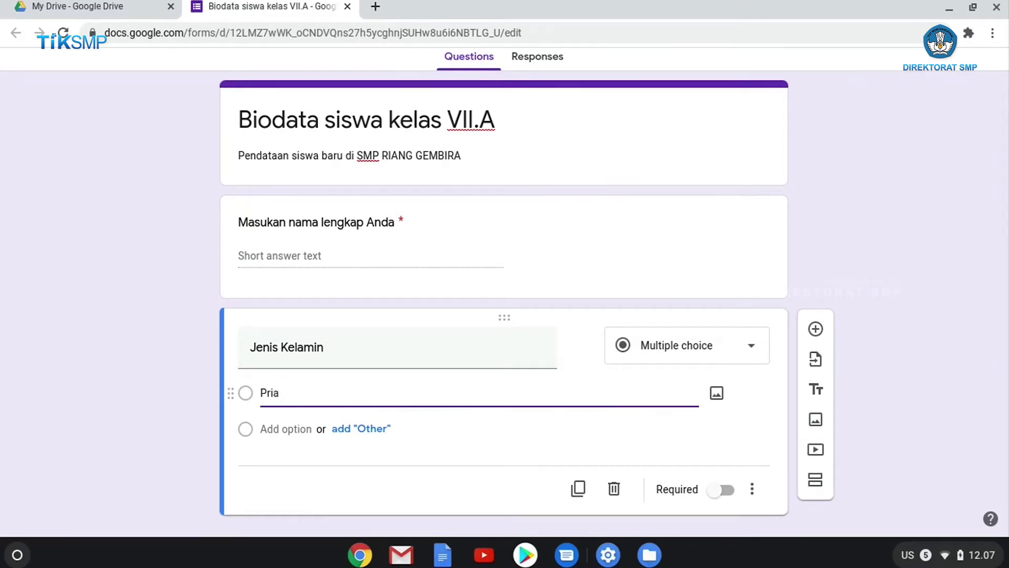
pyautogui.click(291, 431)
pyautogui.write('Wanita')
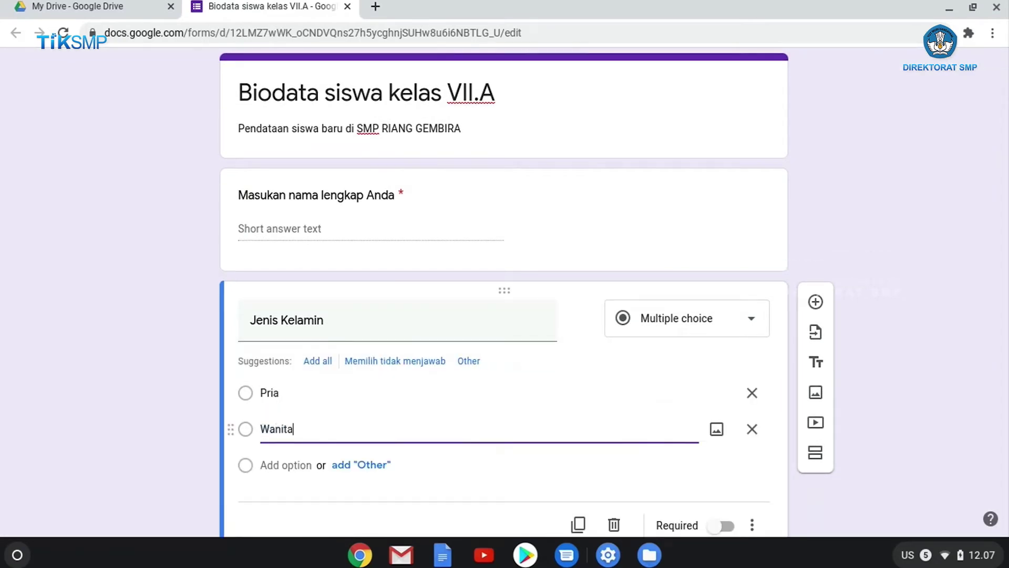
pyautogui.click(952, 324)
pyautogui.scroll(-1, 937, 338)
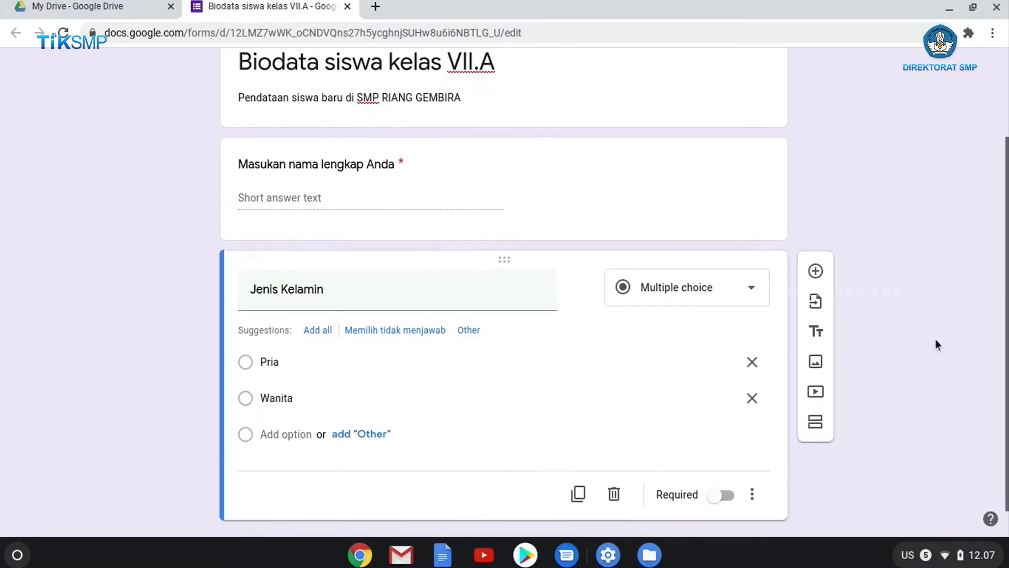
pyautogui.click(723, 497)
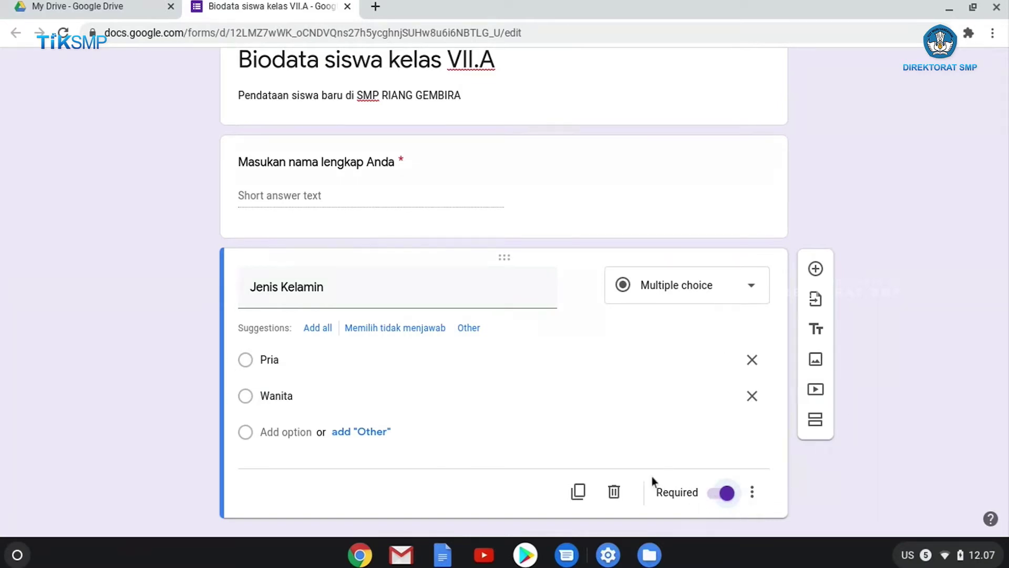
# Add a required Short answer question titled 'Tempat lahir' below Jenis Kelamin
pyautogui.click(816, 269)
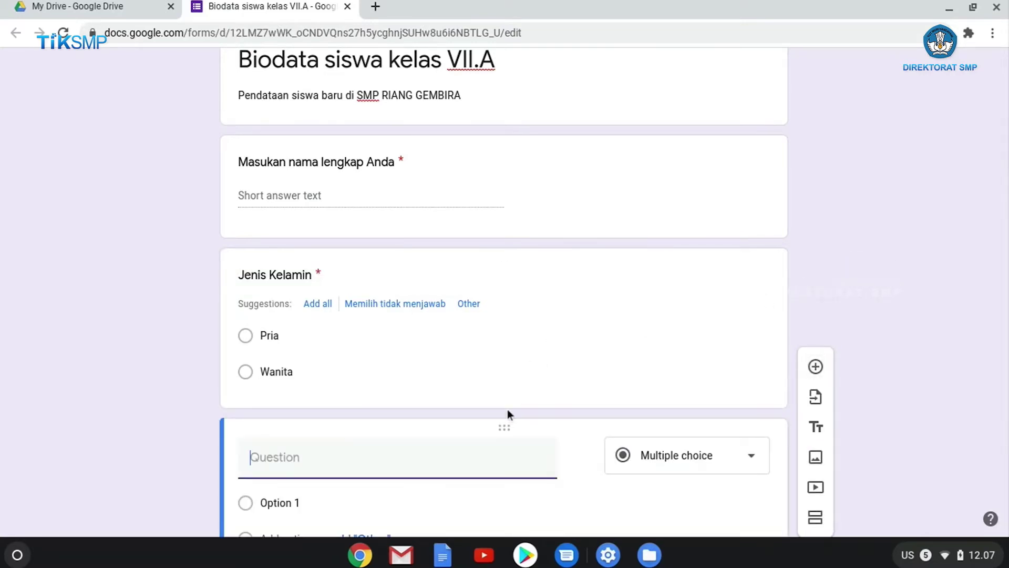
pyautogui.write('Te')
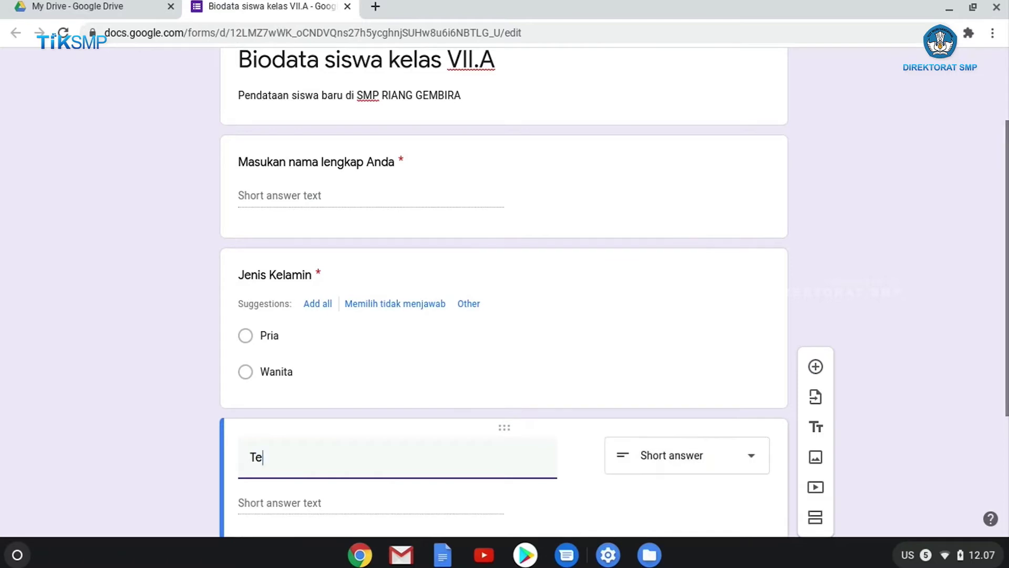
pyautogui.write('mpat lahir')
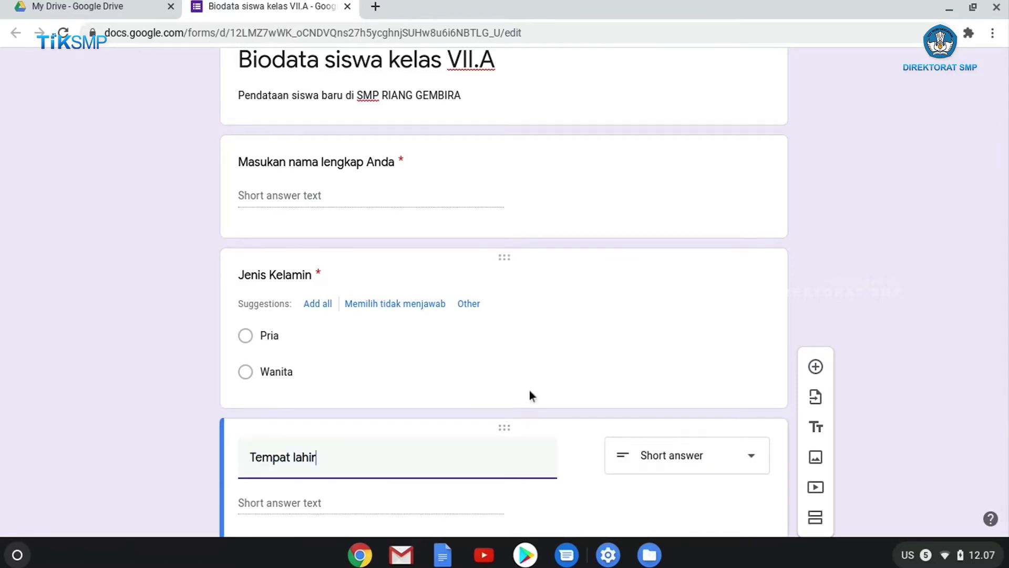
pyautogui.scroll(-2, 530, 396)
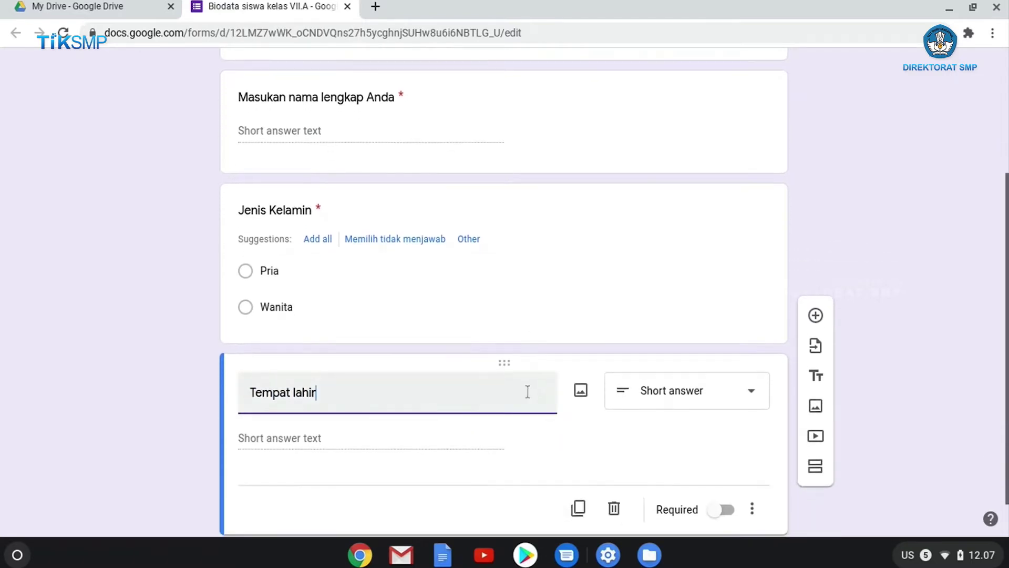
pyautogui.click(761, 405)
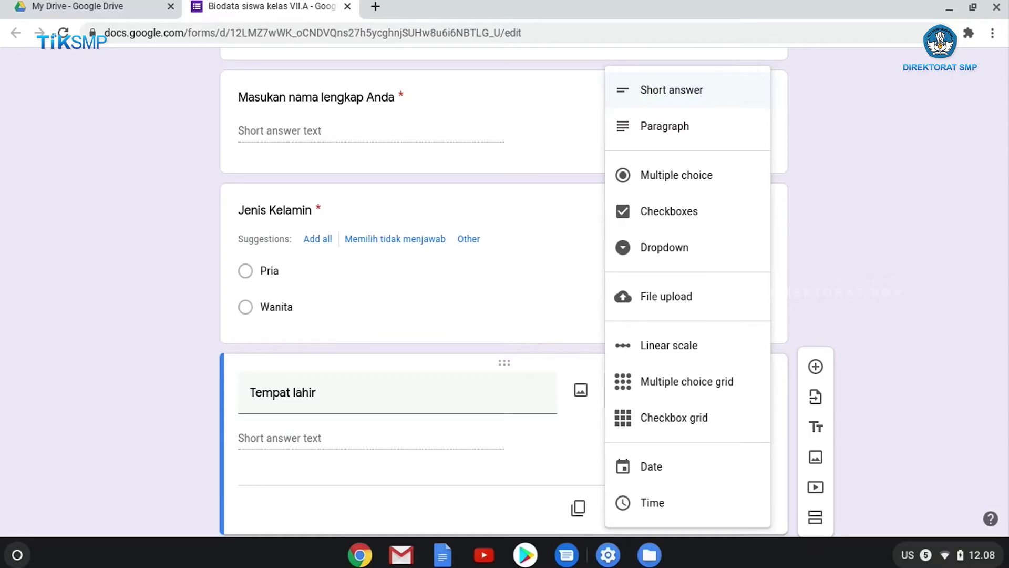
pyautogui.click(640, 90)
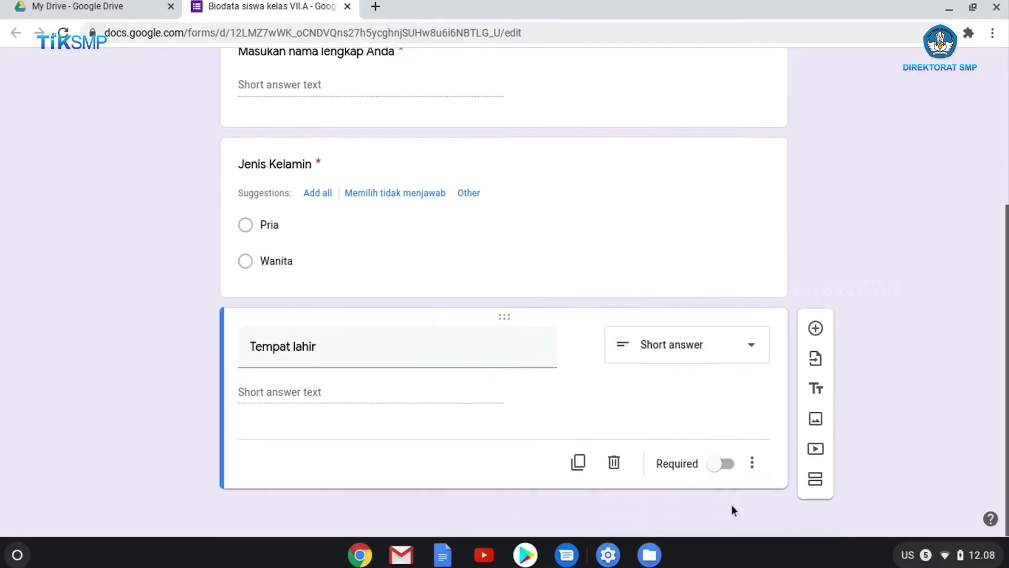
pyautogui.click(752, 462)
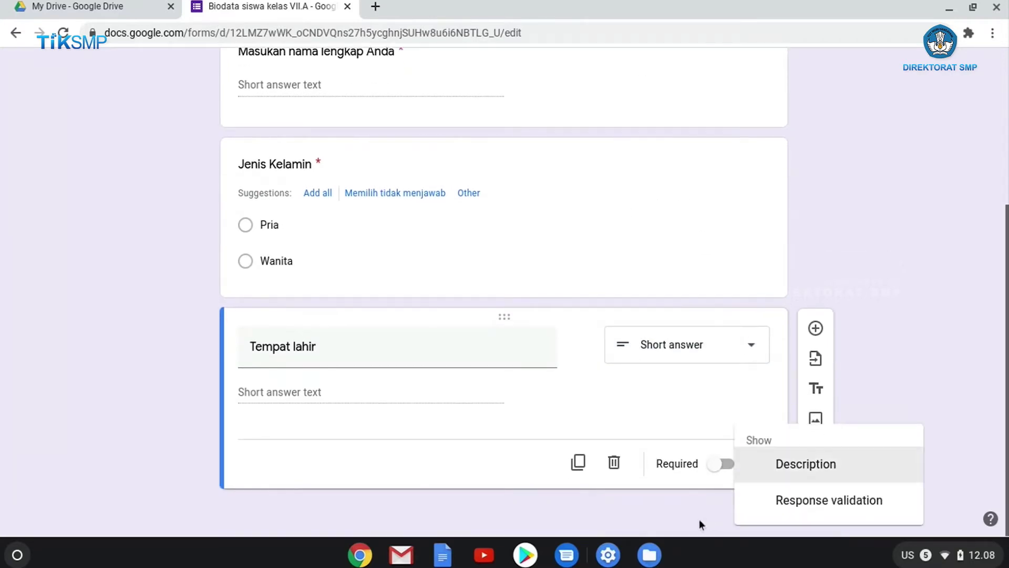
pyautogui.click(735, 473)
pyautogui.click(731, 471)
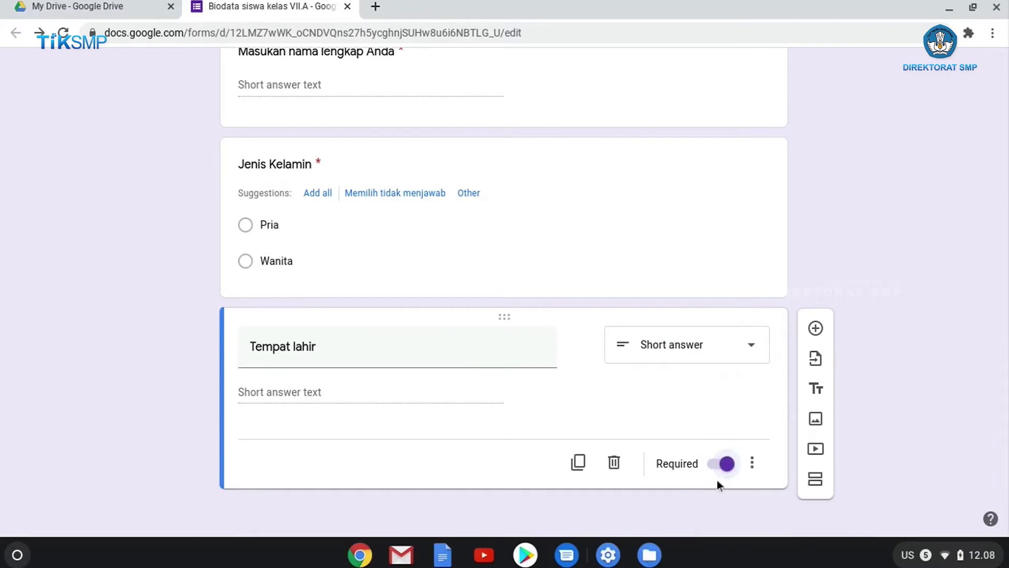
pyautogui.click(816, 328)
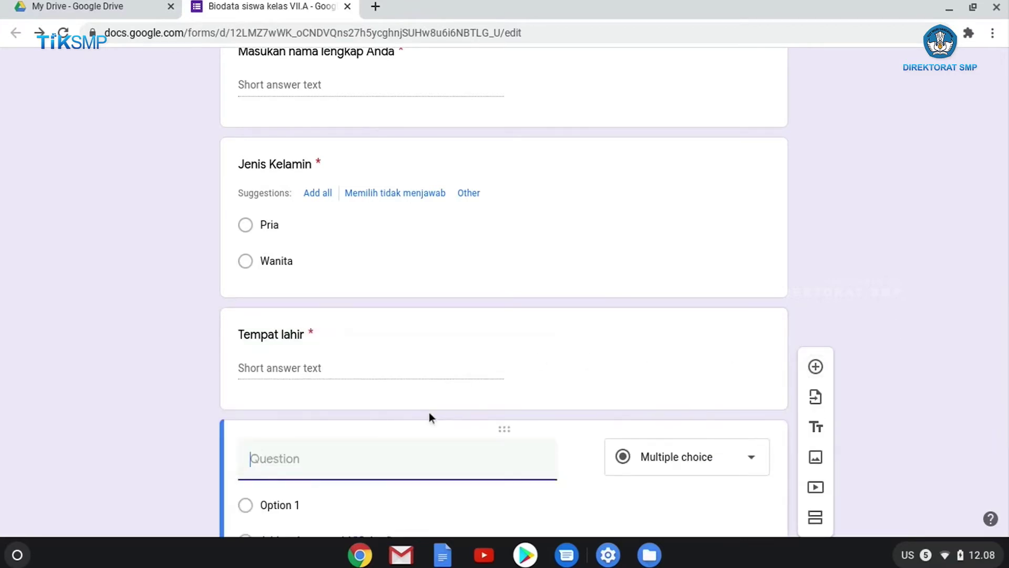
# Title the new question 'Tanggal Lahir', correcting the typo
pyautogui.write('Tanggal Lhair')
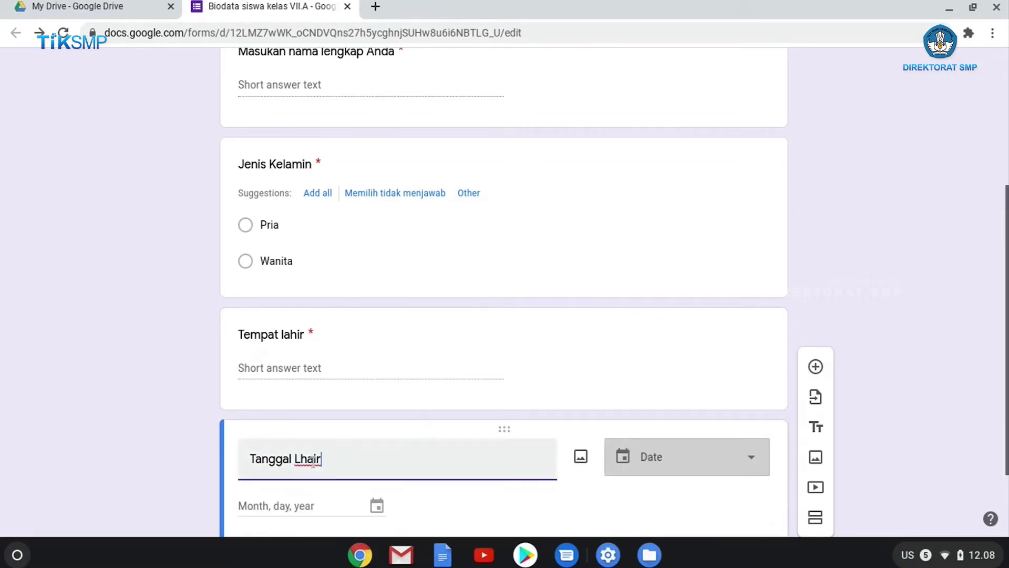
pyautogui.click(313, 460)
pyautogui.press('BackSpace')
pyautogui.press('BackSpace')
pyautogui.write('ahi')
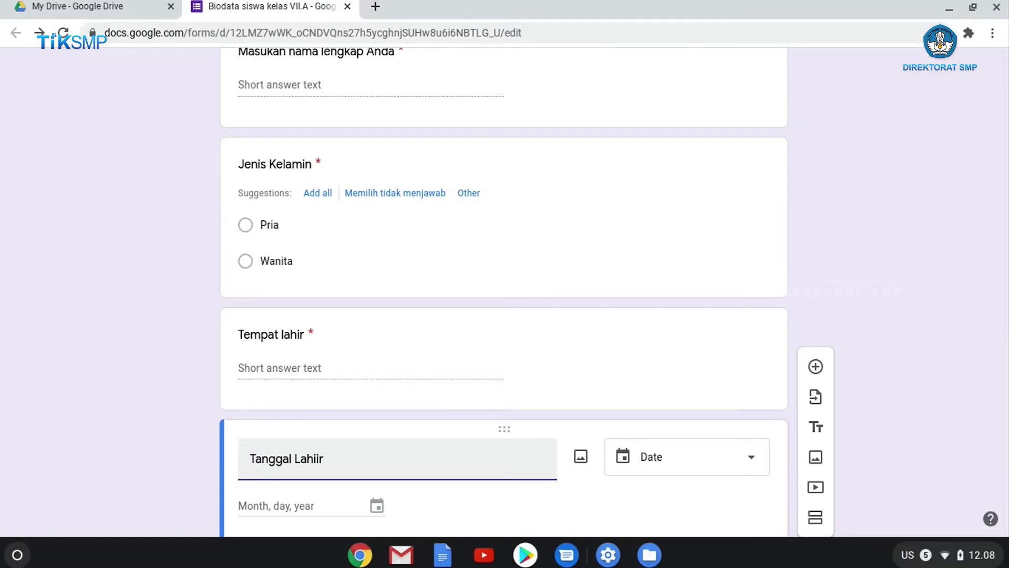
pyautogui.press('BackSpace')
# Keep Tanggal Lahir as a Date question and make it required
pyautogui.scroll(-2, 358, 447)
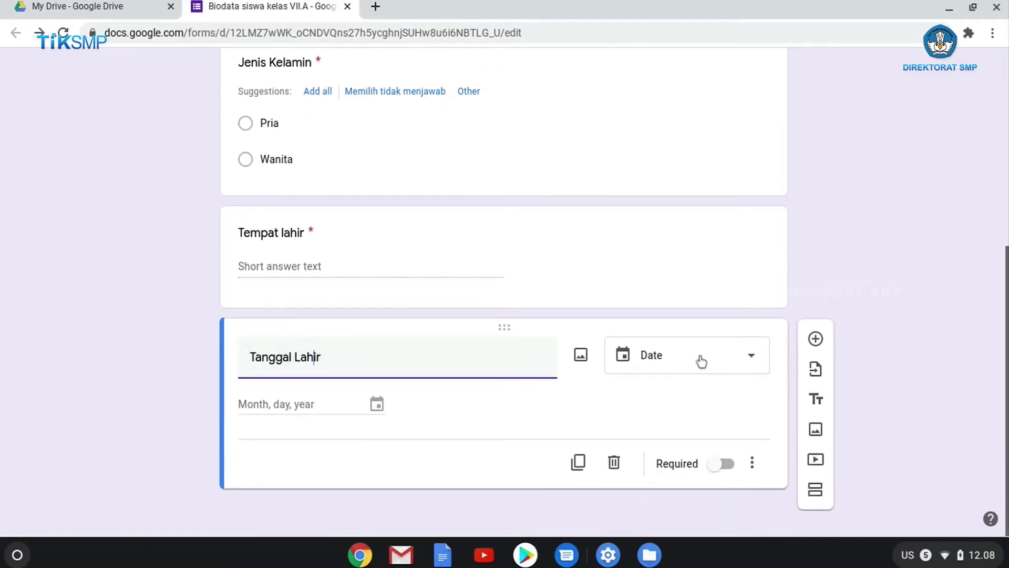
pyautogui.click(653, 368)
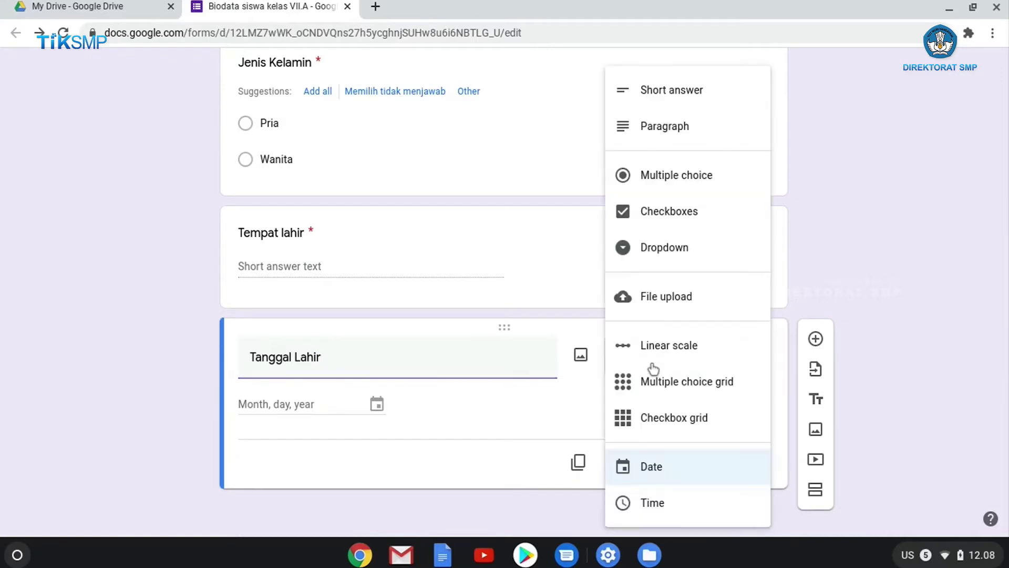
pyautogui.click(671, 478)
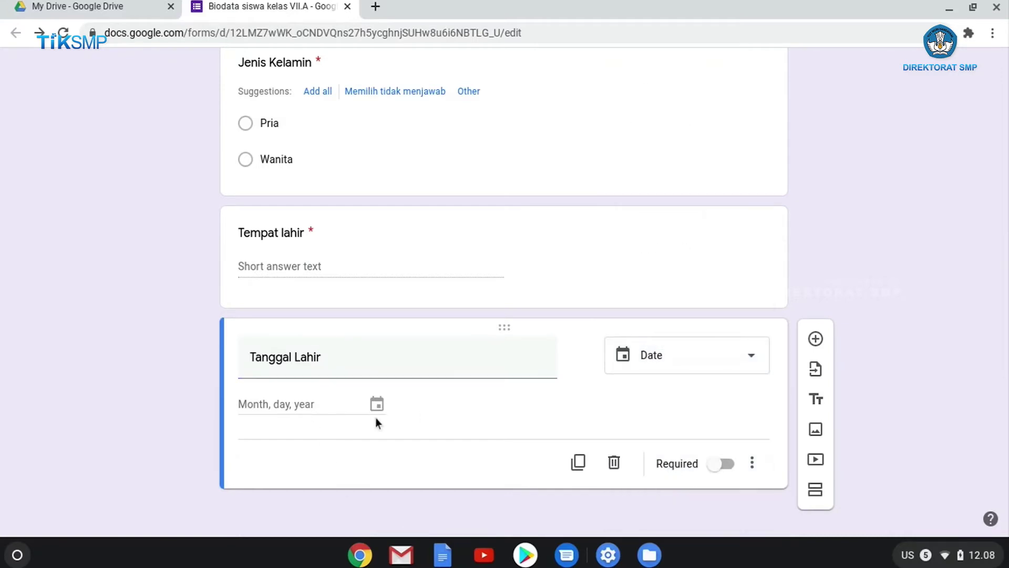
pyautogui.click(725, 464)
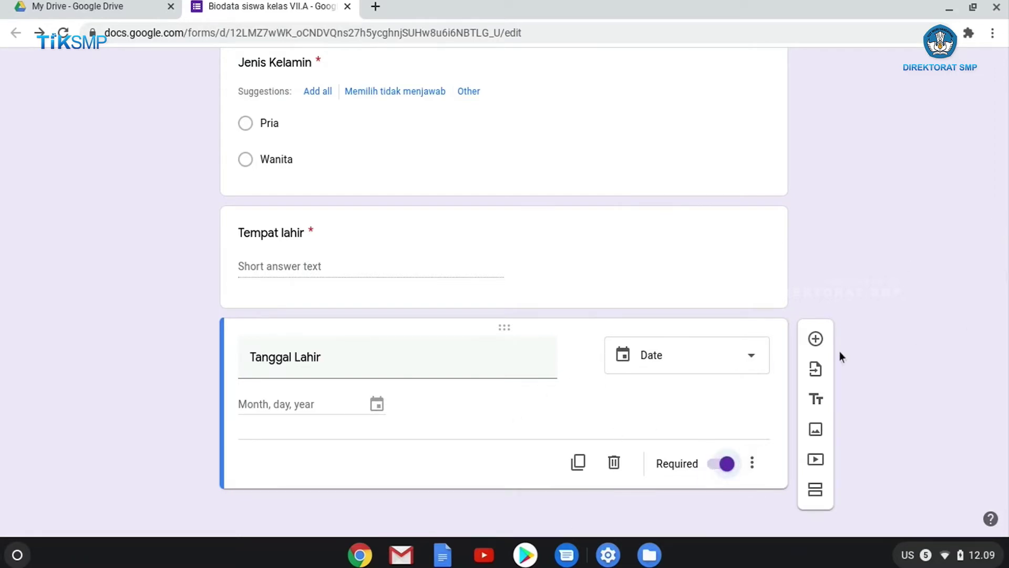
pyautogui.click(815, 339)
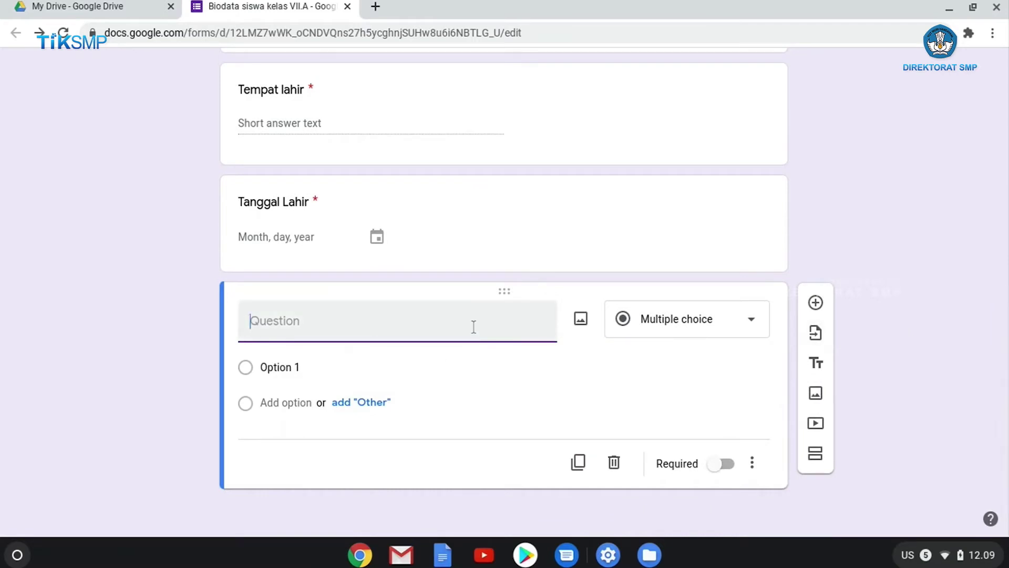
# Title the new question 'Agama' and make it a Dropdown question
pyautogui.write('Agama')
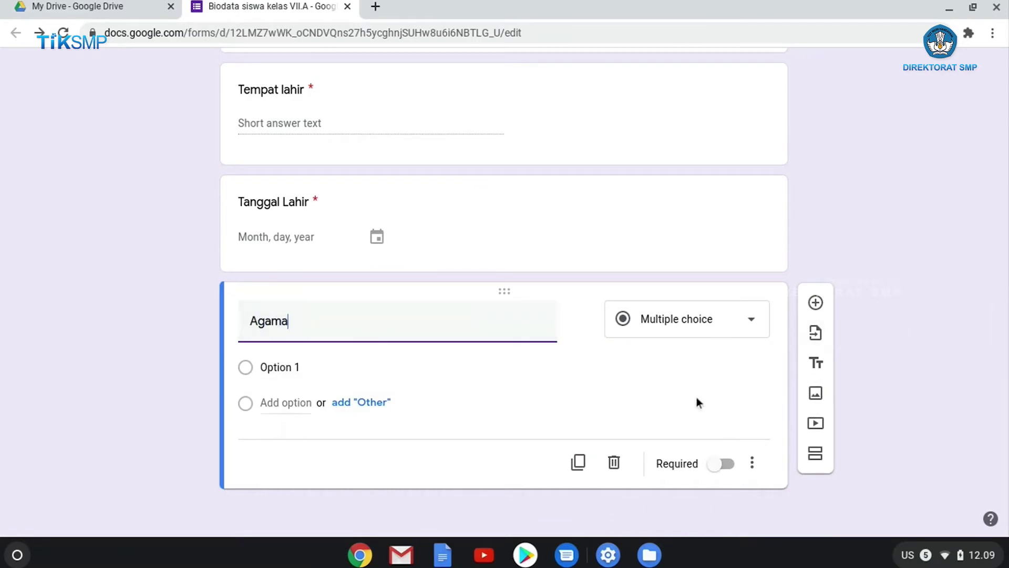
pyautogui.click(707, 321)
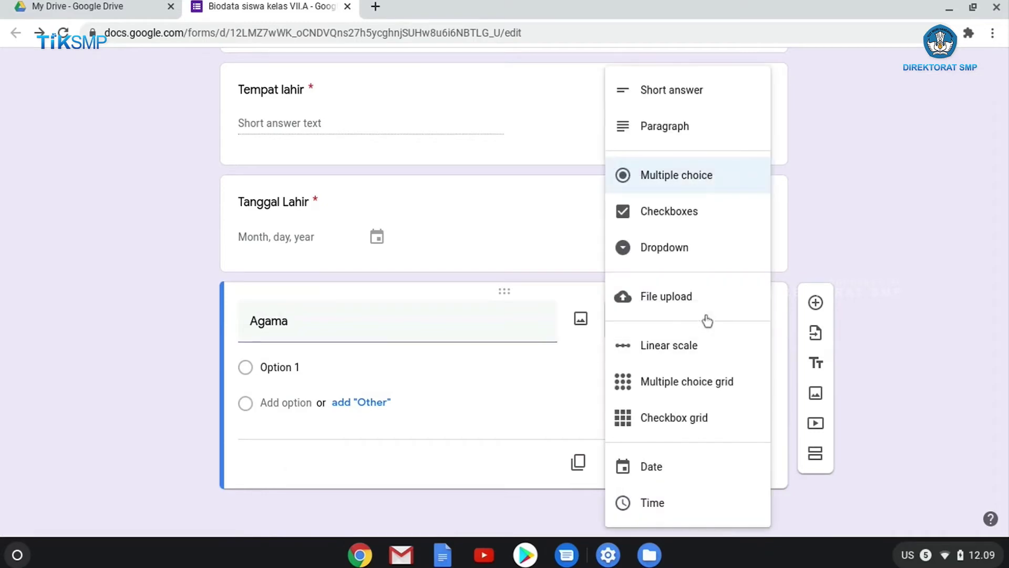
pyautogui.click(683, 249)
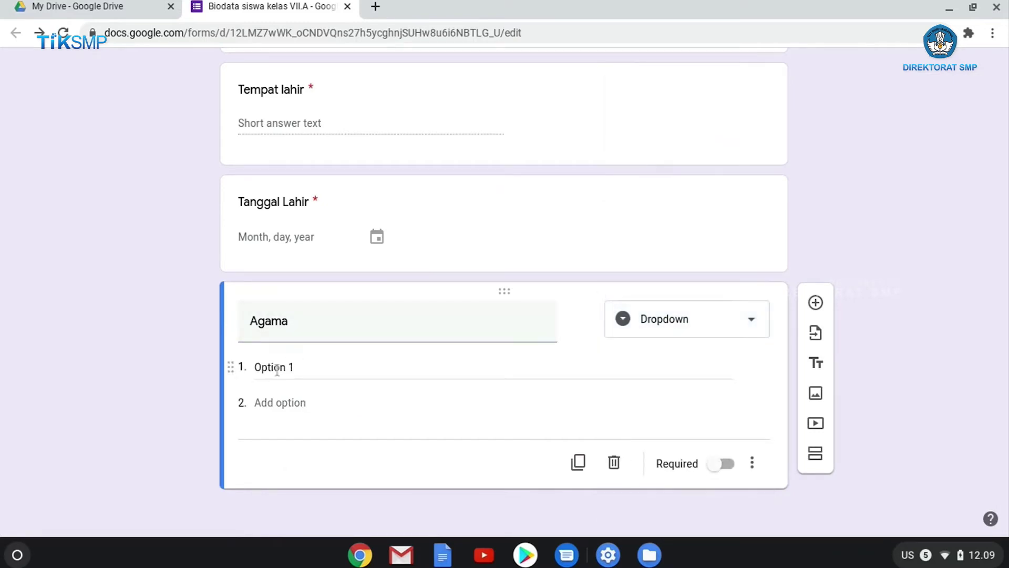
pyautogui.click(763, 330)
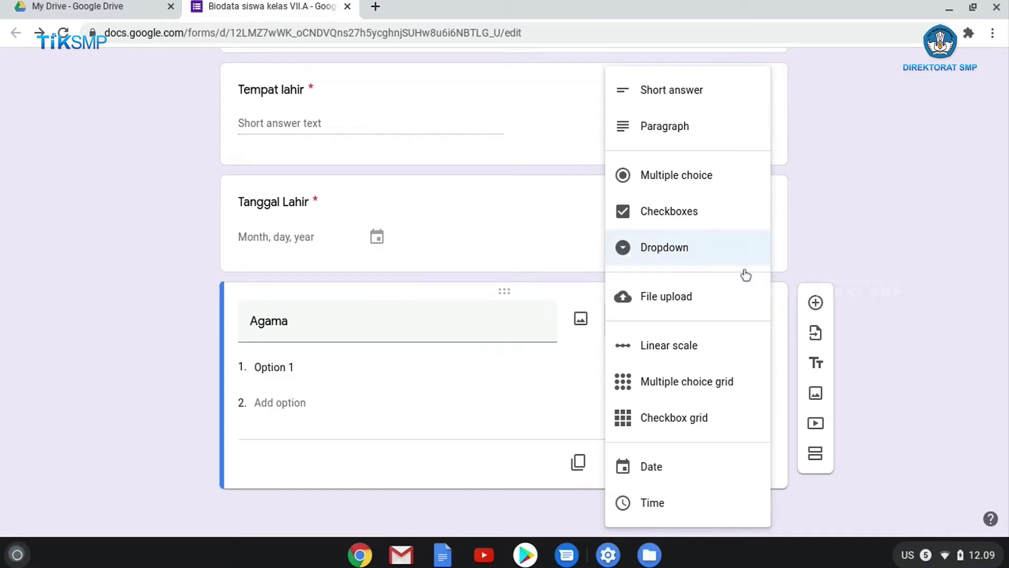
# Enter the Agama options Islam, Protestan and Katolik
pyautogui.click(287, 365)
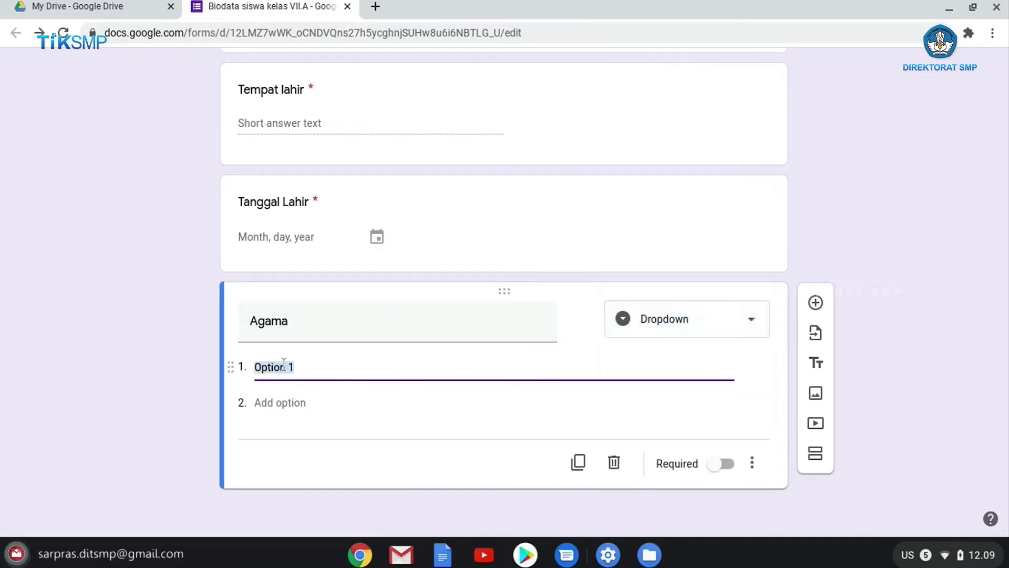
pyautogui.write('Islam')
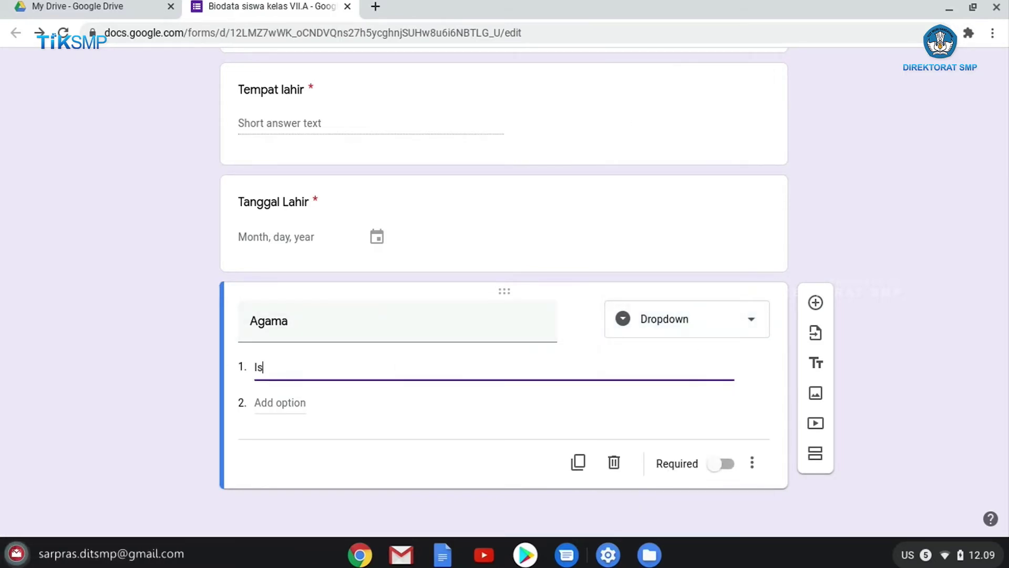
pyautogui.click(311, 398)
pyautogui.write('Protestan')
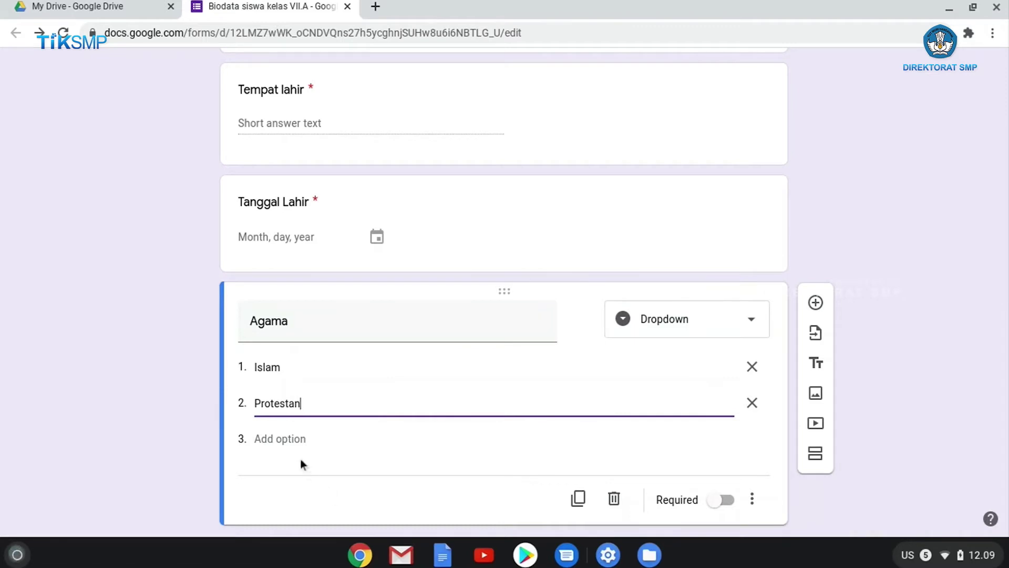
pyautogui.click(290, 439)
pyautogui.write('Katolik')
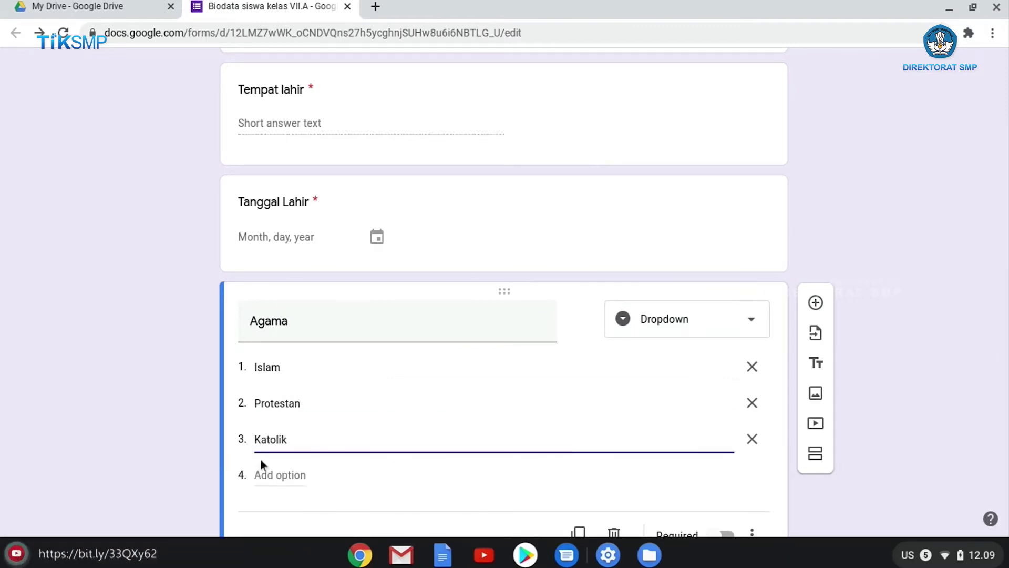
# Add options Hindu, Budha and Konghucu, and make Agama required
pyautogui.click(269, 475)
pyautogui.write('Hindu')
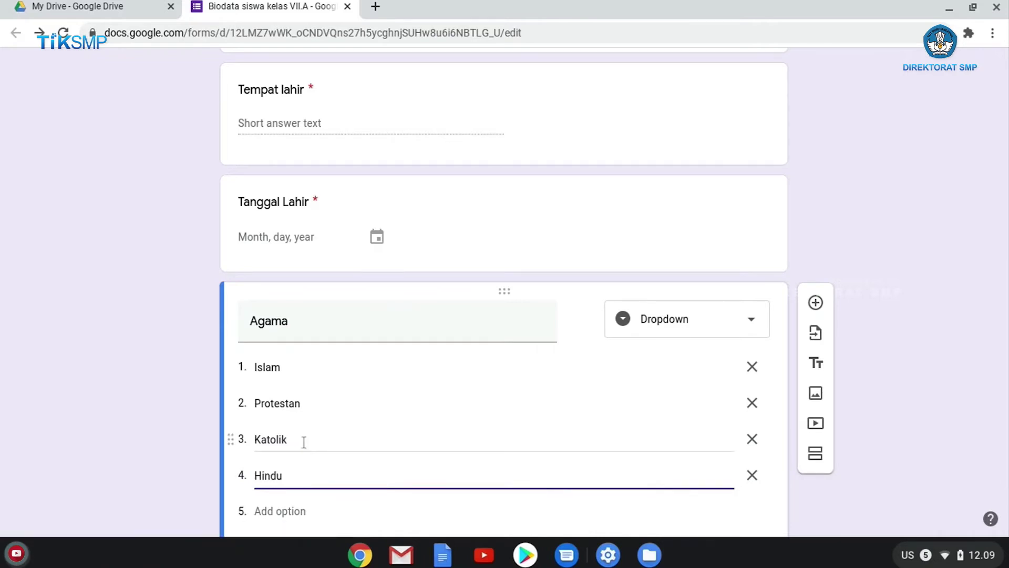
pyautogui.scroll(-1, 250, 485)
pyautogui.click(274, 486)
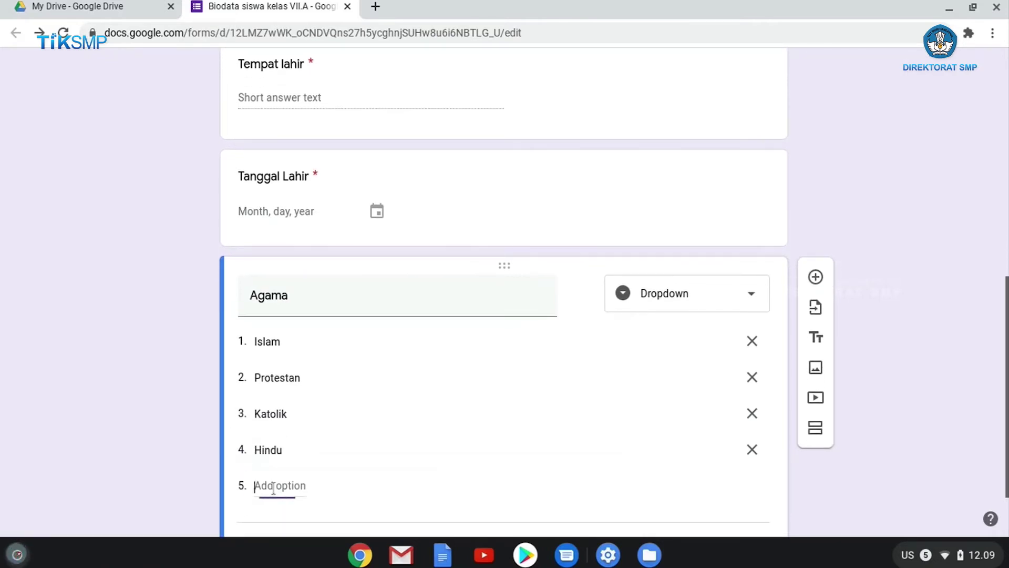
pyautogui.write('Budha')
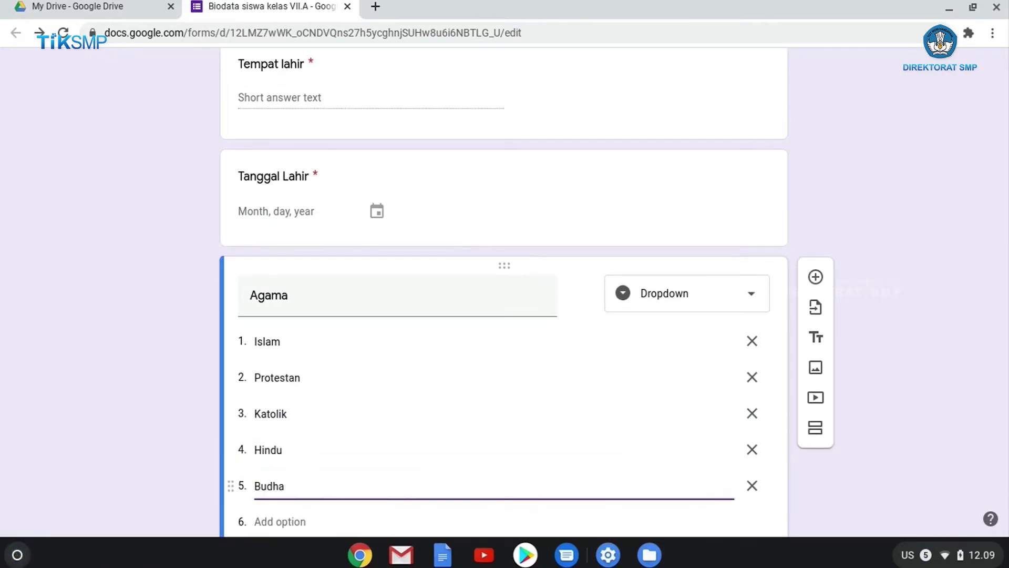
pyautogui.scroll(-3, 244, 509)
pyautogui.click(283, 426)
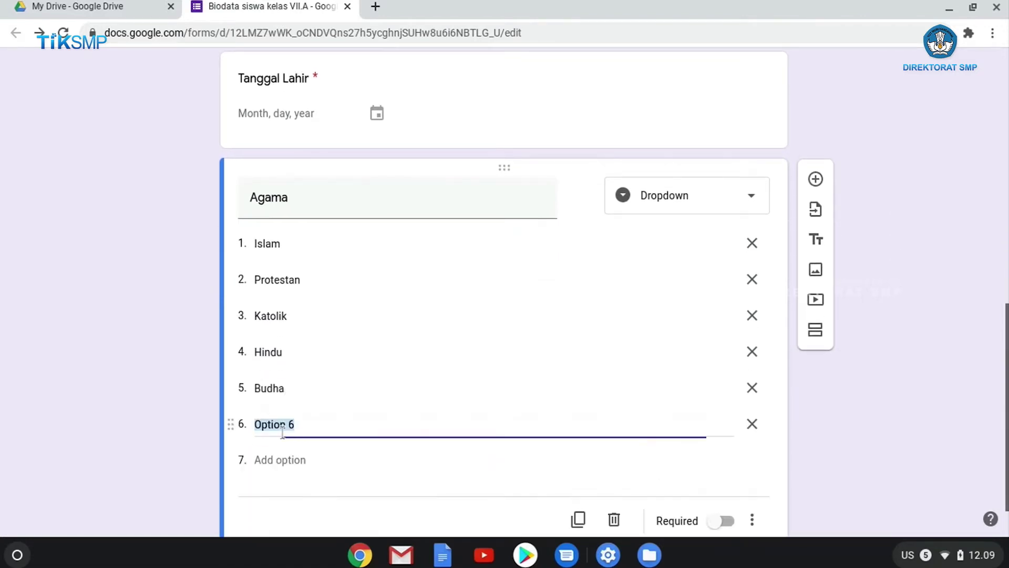
pyautogui.write('Konghucu')
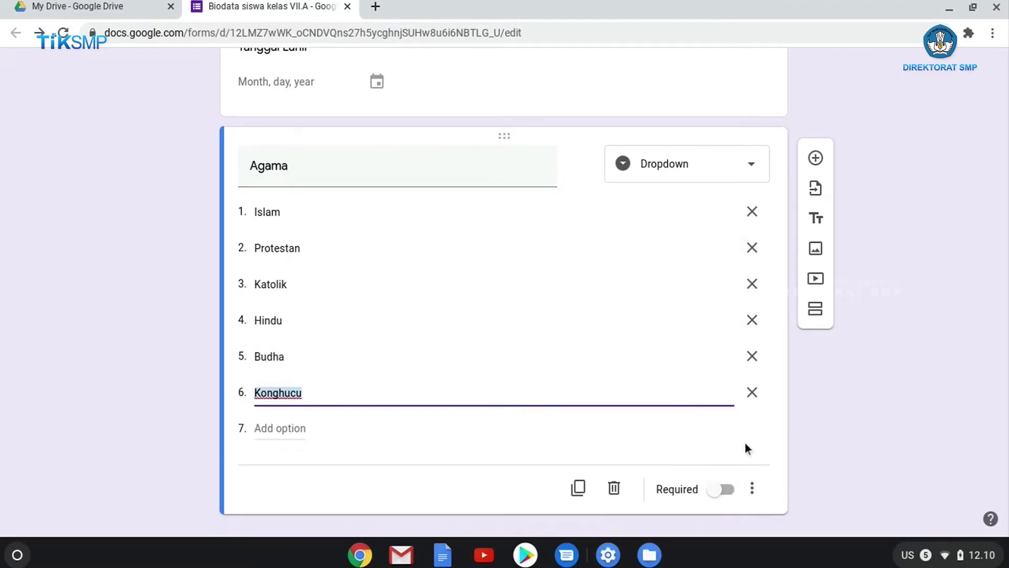
pyautogui.click(720, 487)
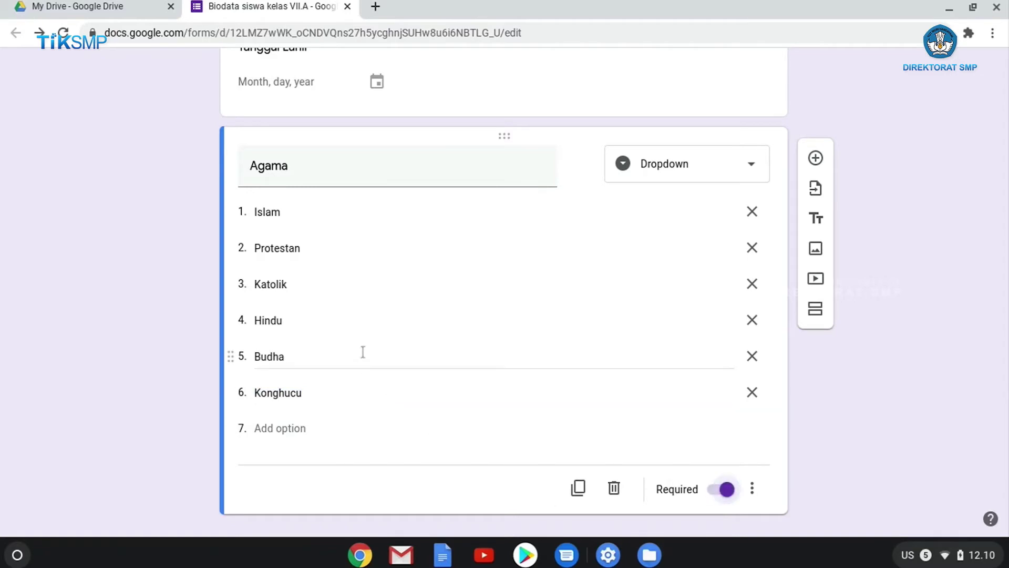
pyautogui.click(815, 159)
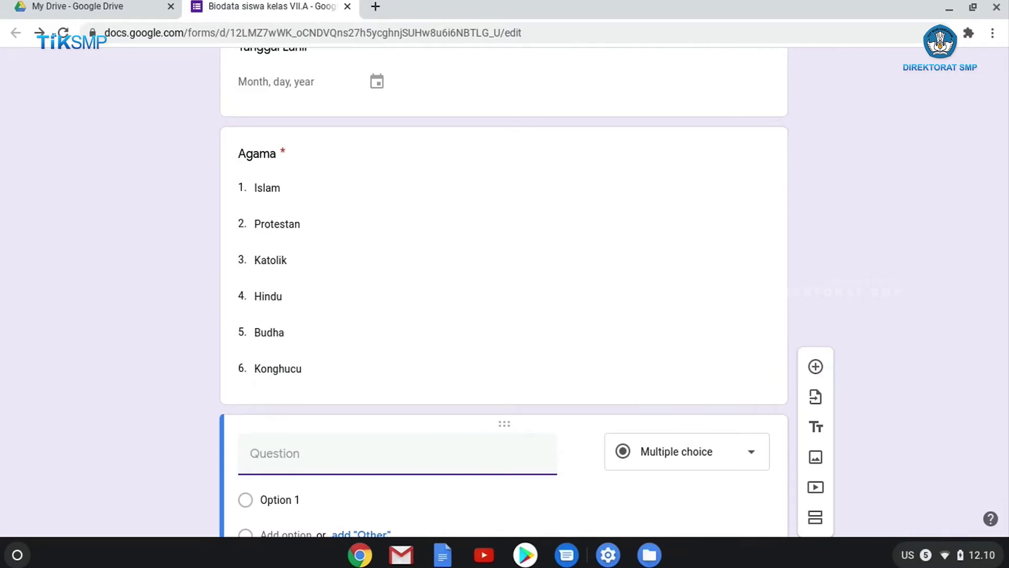
# Add the Paragraph question 'Ceritakan dengan singkat tentang kepribadian anda', fixing typos
pyautogui.write('Ceritaka')
pyautogui.press('BackSpace')
pyautogui.press('BackSpace')
pyautogui.write('akan denga')
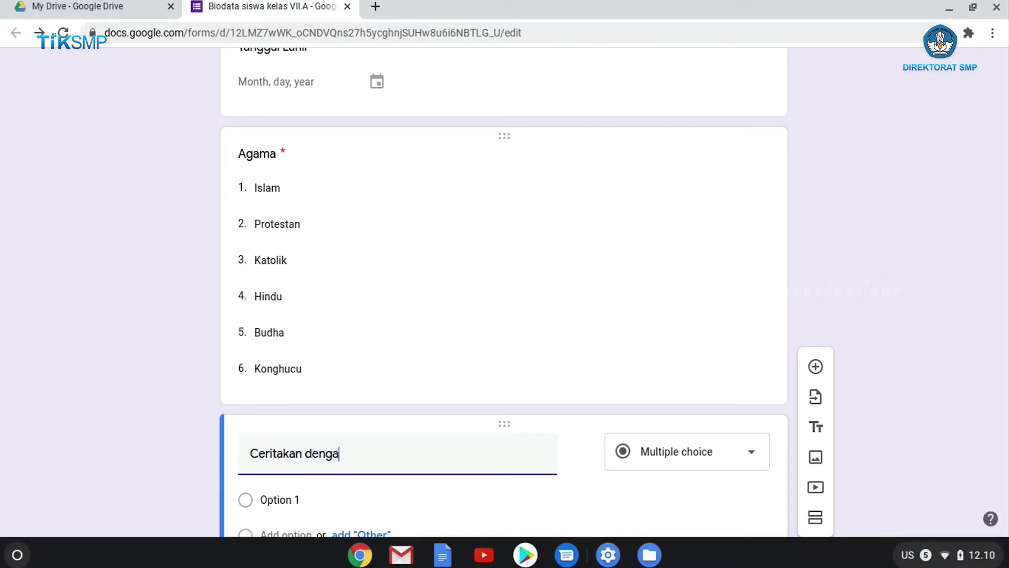
pyautogui.write('n s')
pyautogui.press('BackSpace')
pyautogui.write('singkat tentang')
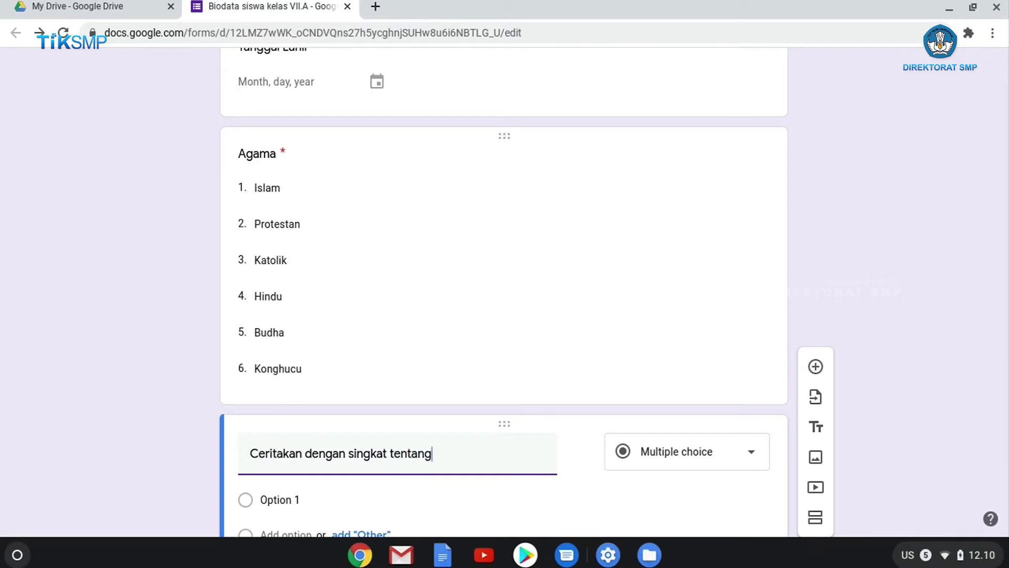
pyautogui.write(' kepribadian anda')
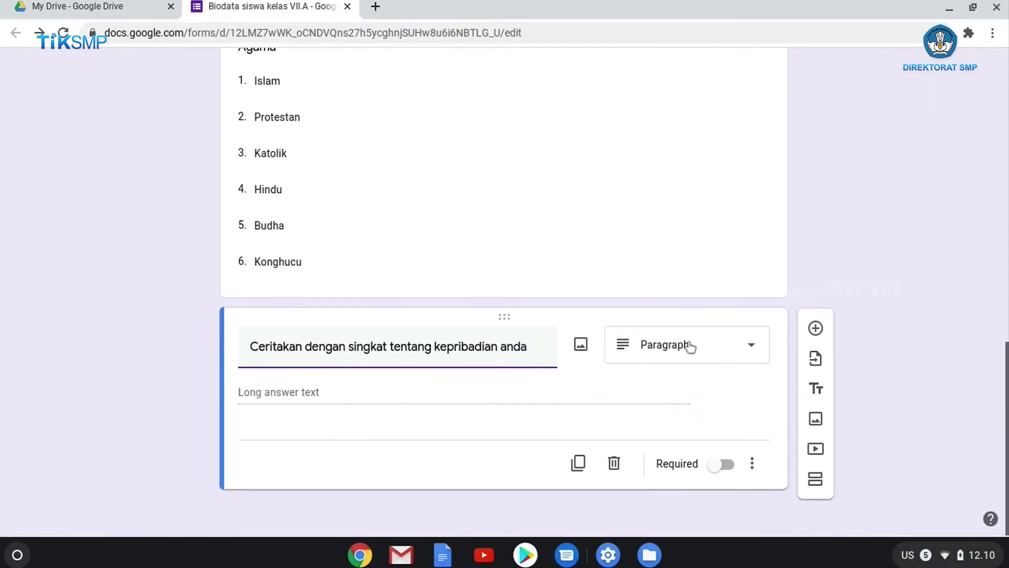
pyautogui.click(691, 350)
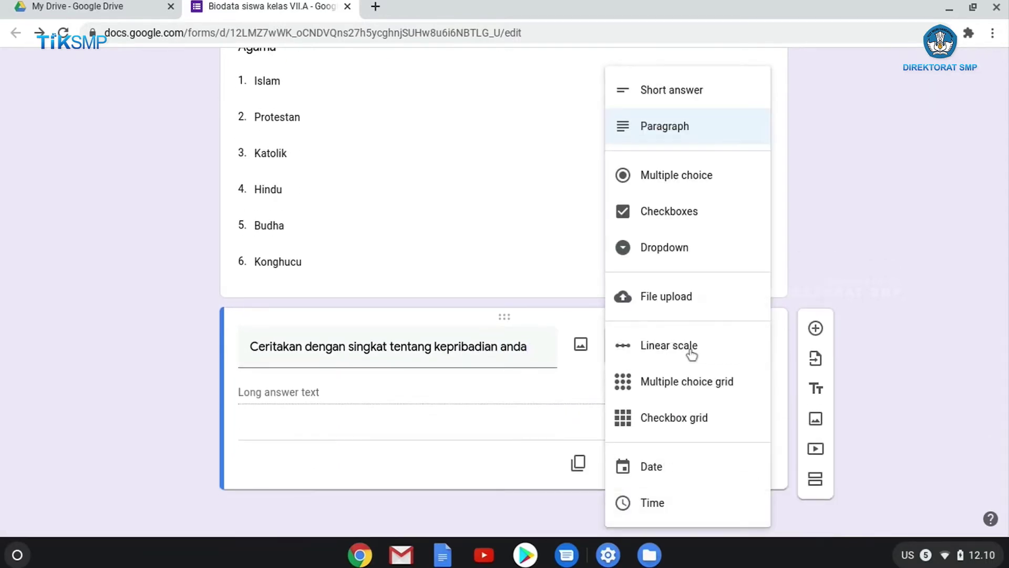
pyautogui.click(695, 129)
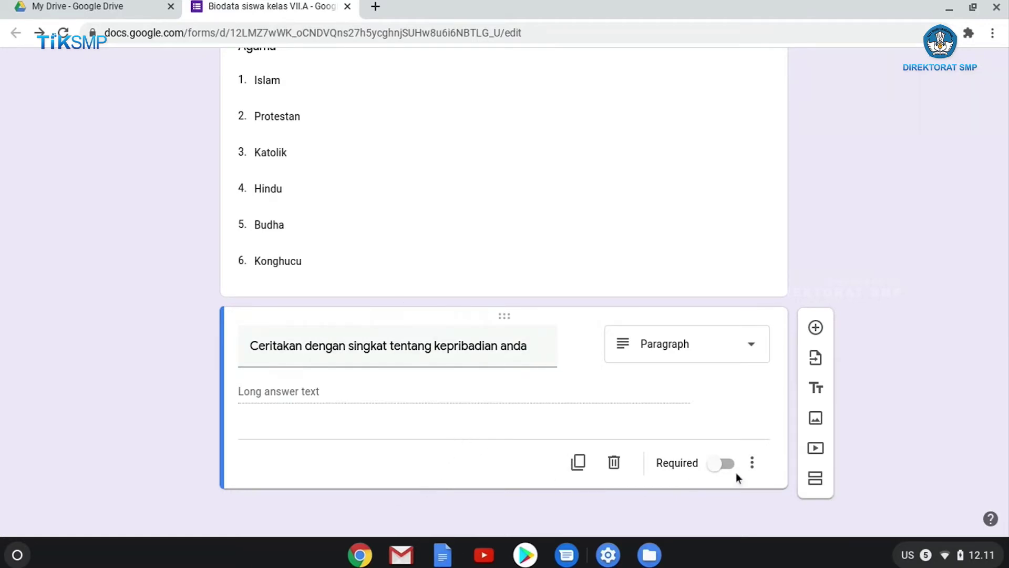
# Add a question titled 'Unggah foto anda disini' and switch its type to File upload
pyautogui.click(815, 331)
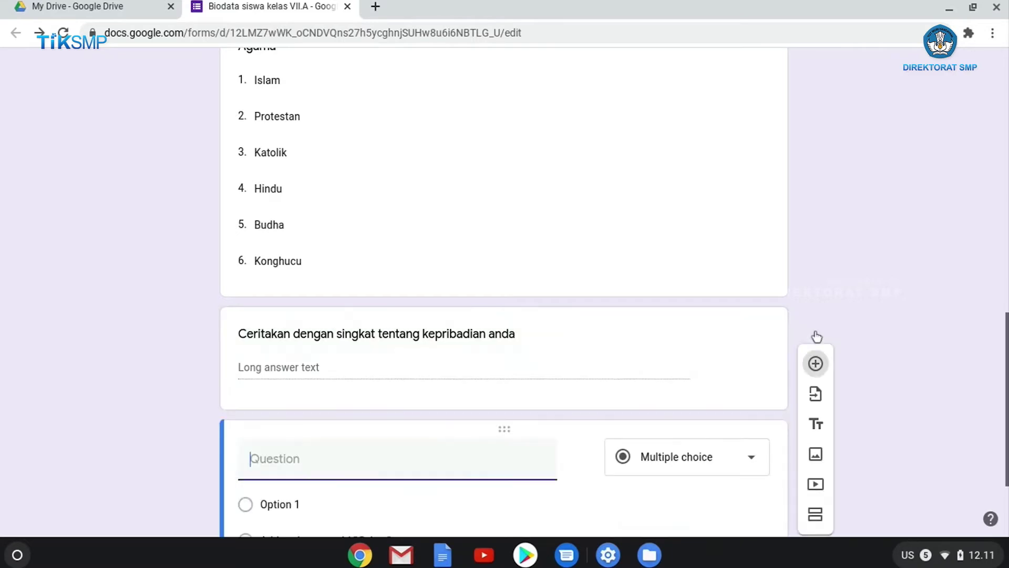
pyautogui.click(755, 395)
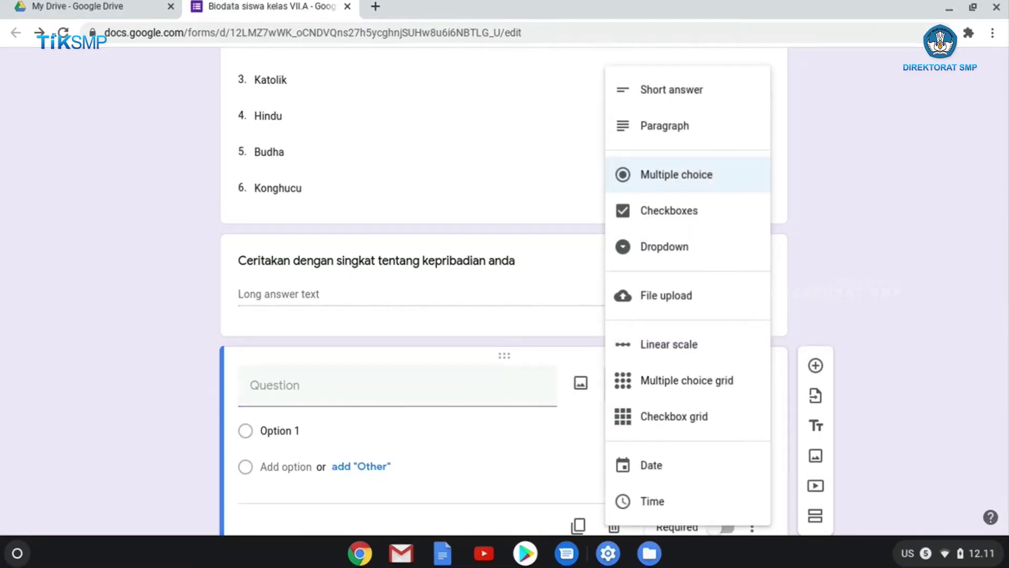
pyautogui.click(440, 390)
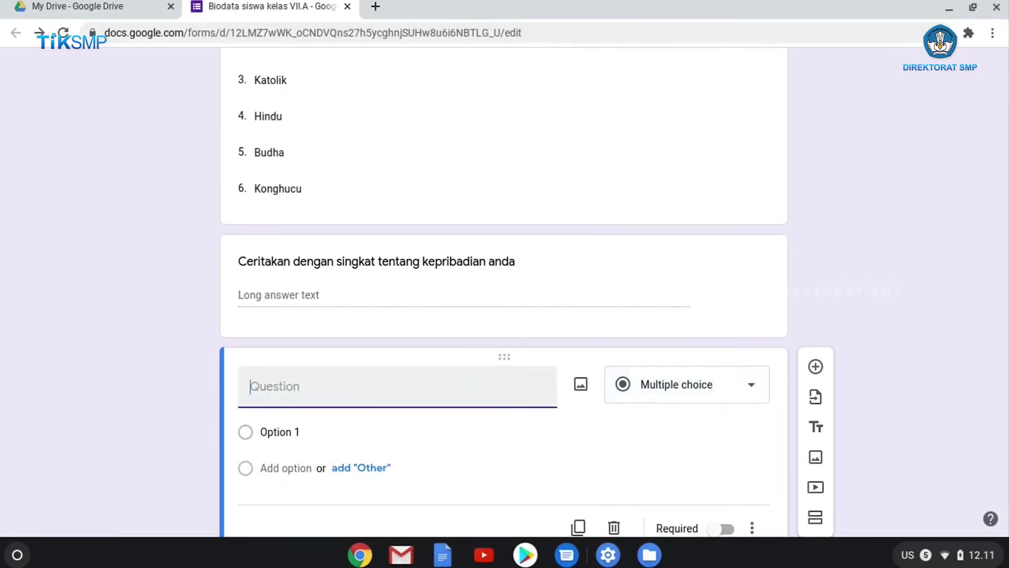
pyautogui.write('Unggah for')
pyautogui.press('BackSpace')
pyautogui.write('to ')
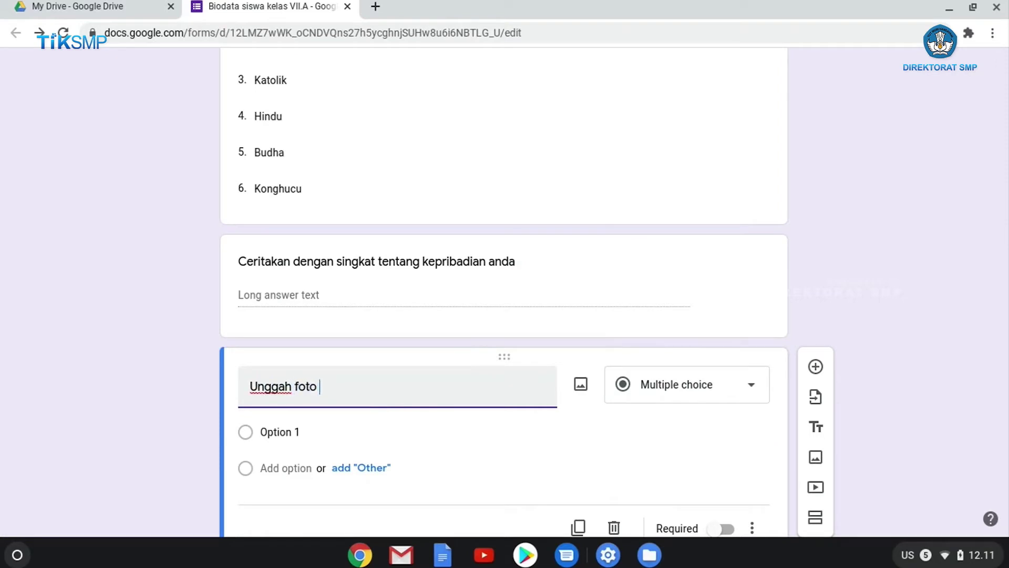
pyautogui.write('anda p')
pyautogui.write('isini')
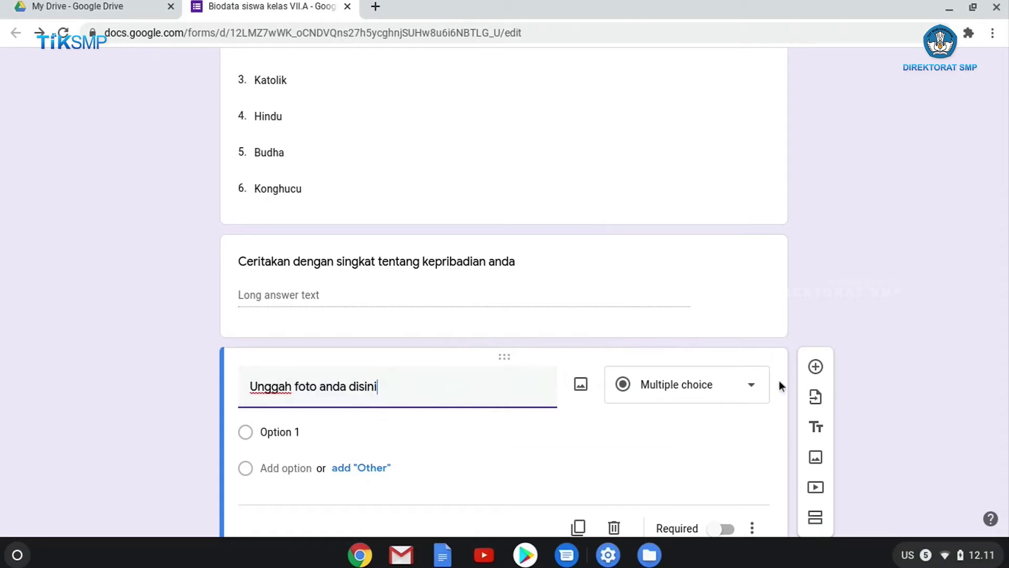
pyautogui.click(763, 388)
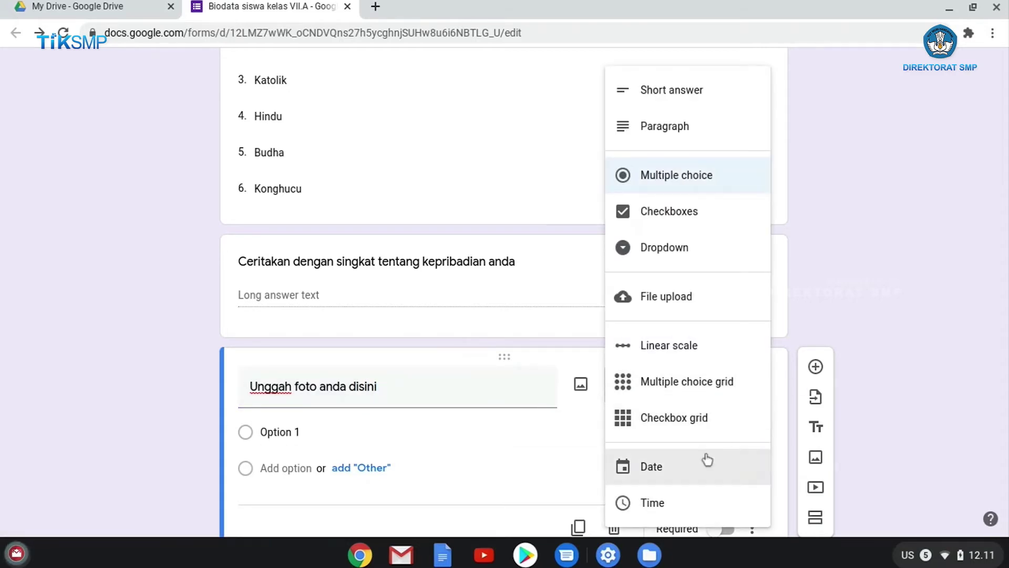
pyautogui.click(671, 312)
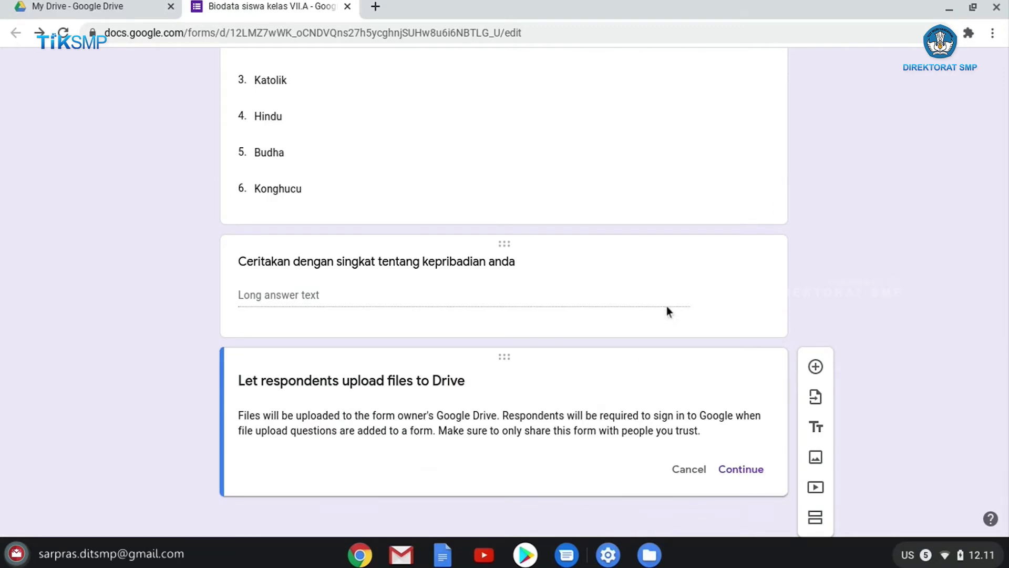
# Accept the Drive upload notice and limit the question to 1 file of at most 1 MB
pyautogui.click(753, 463)
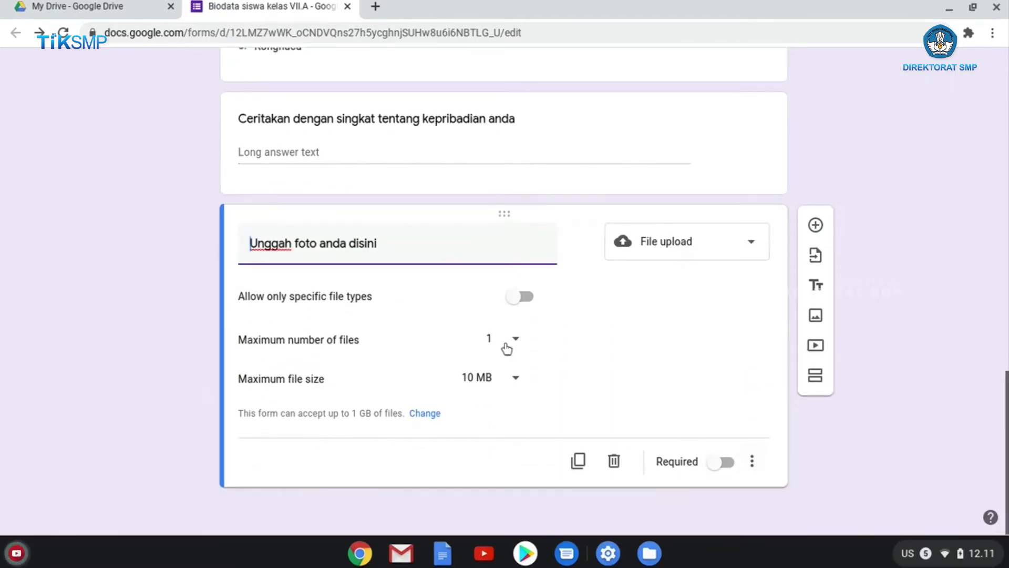
pyautogui.click(518, 340)
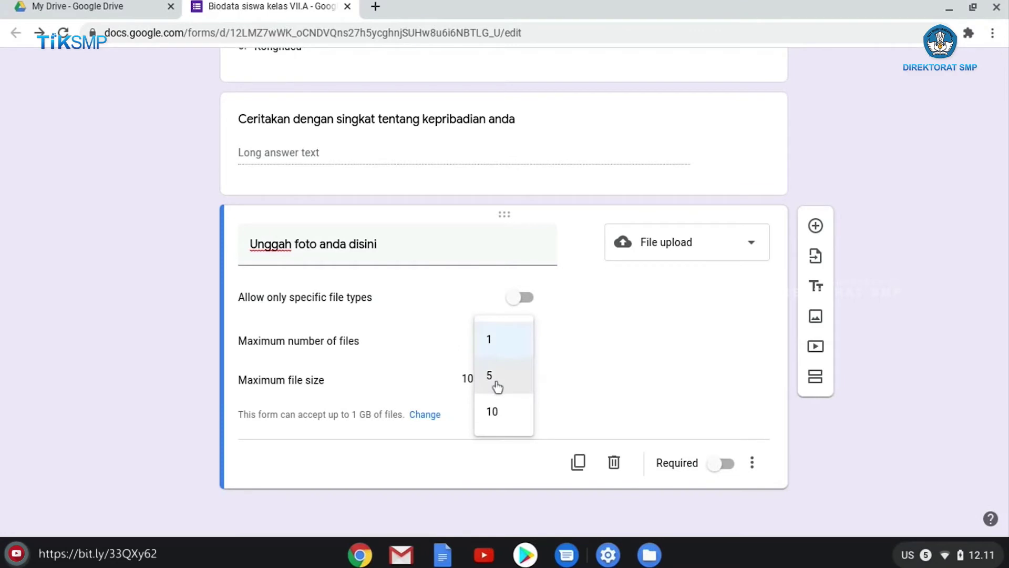
pyautogui.click(505, 349)
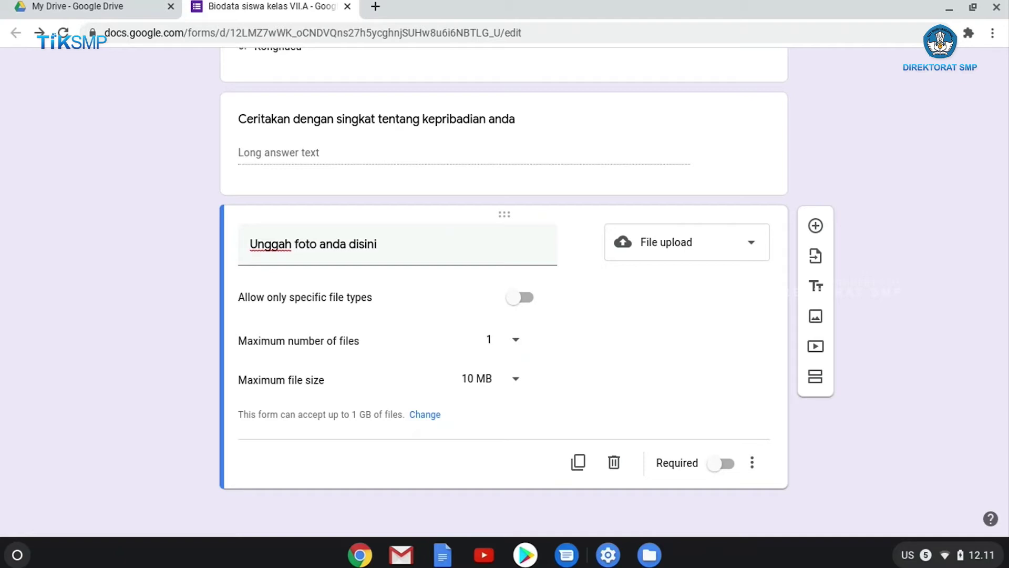
pyautogui.click(517, 380)
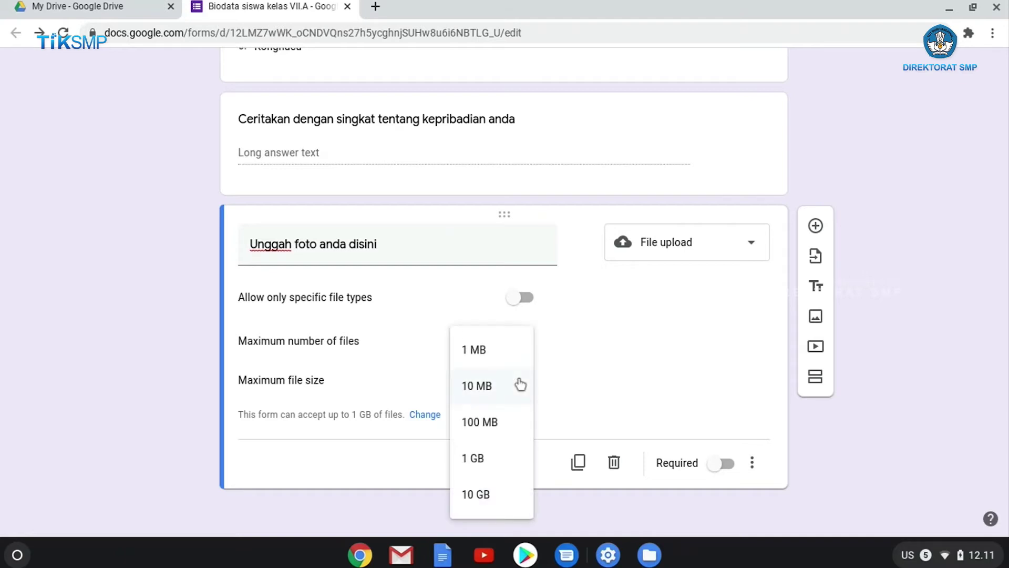
pyautogui.click(500, 352)
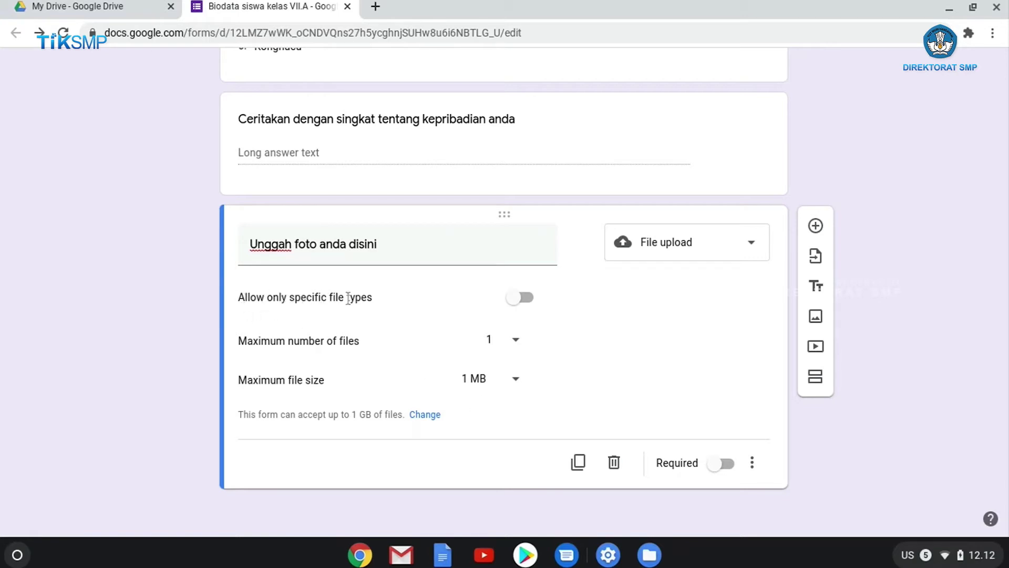
# Restrict the photo upload to Image files only and mark the question required
pyautogui.click(526, 298)
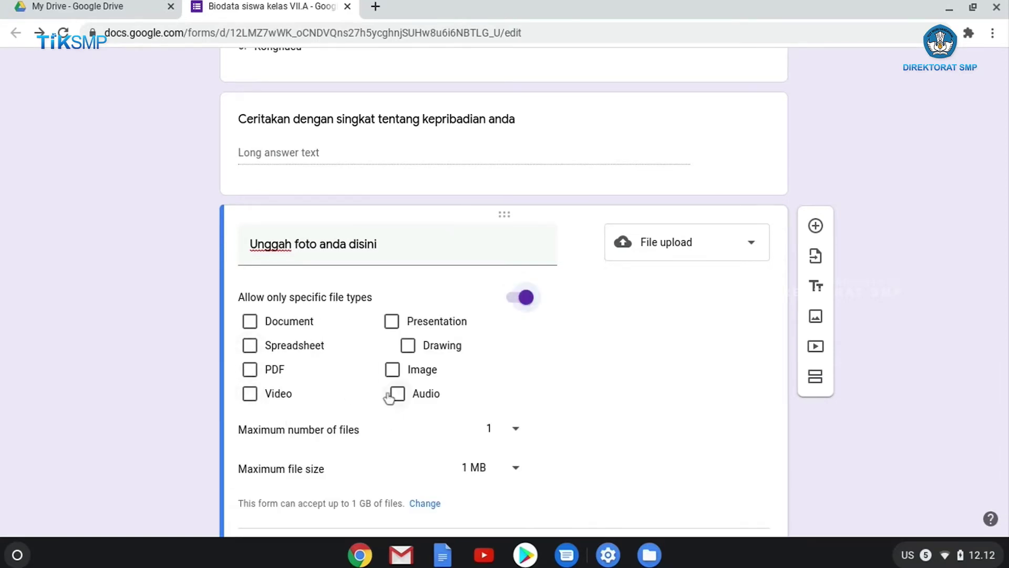
pyautogui.click(392, 370)
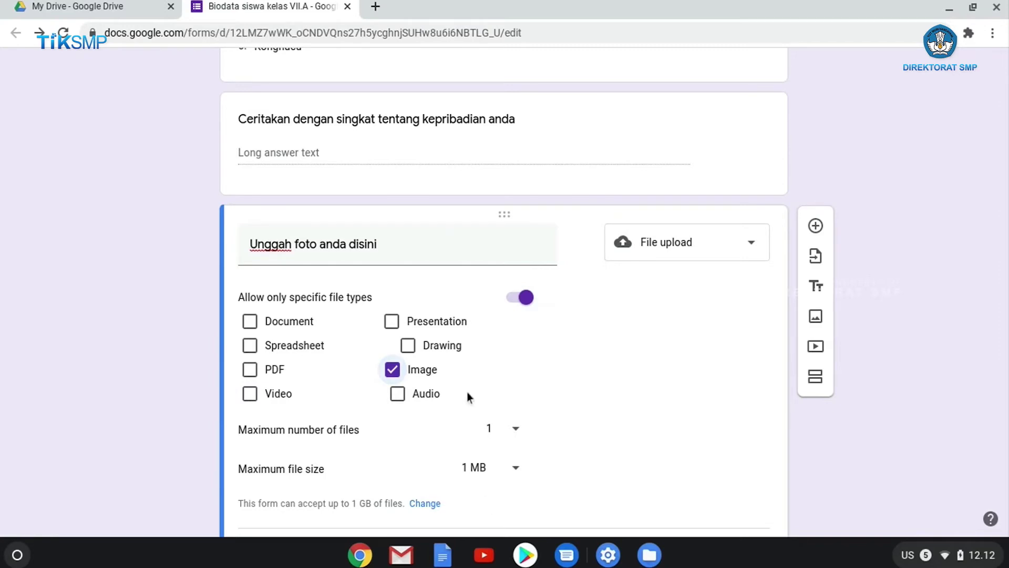
pyautogui.scroll(-1, 587, 313)
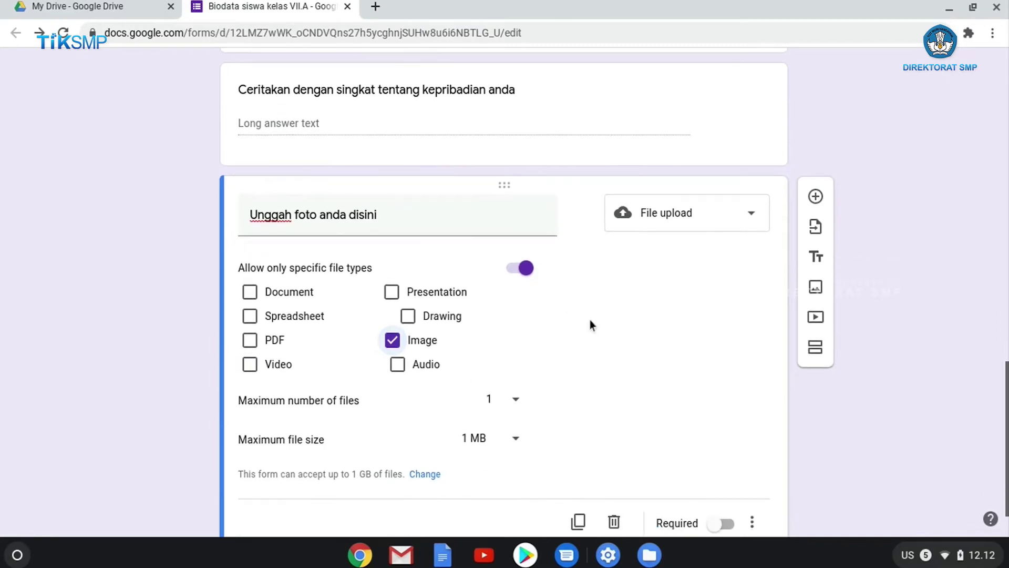
pyautogui.click(506, 270)
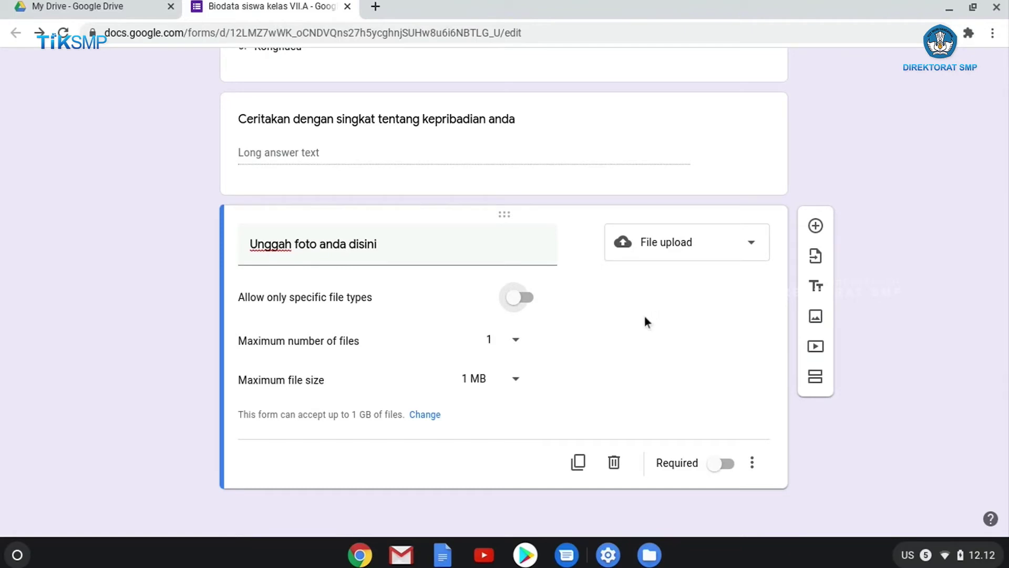
pyautogui.click(524, 298)
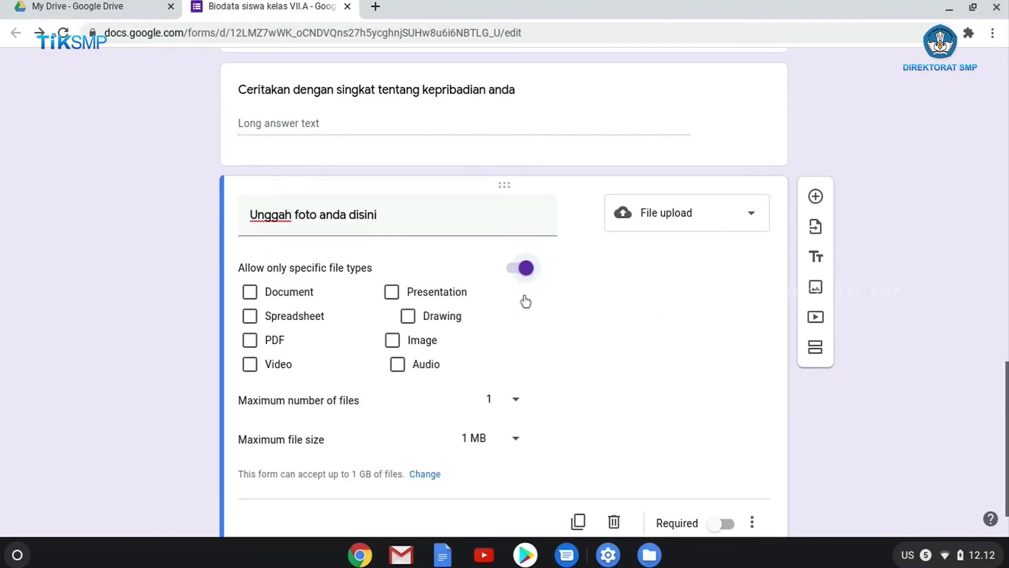
pyautogui.click(393, 340)
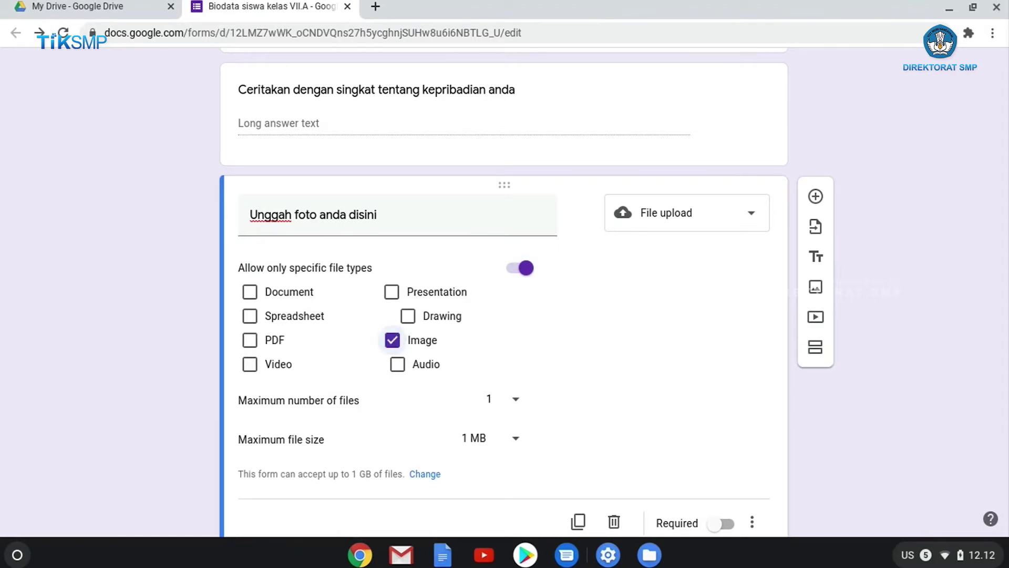
pyautogui.scroll(-1, 712, 491)
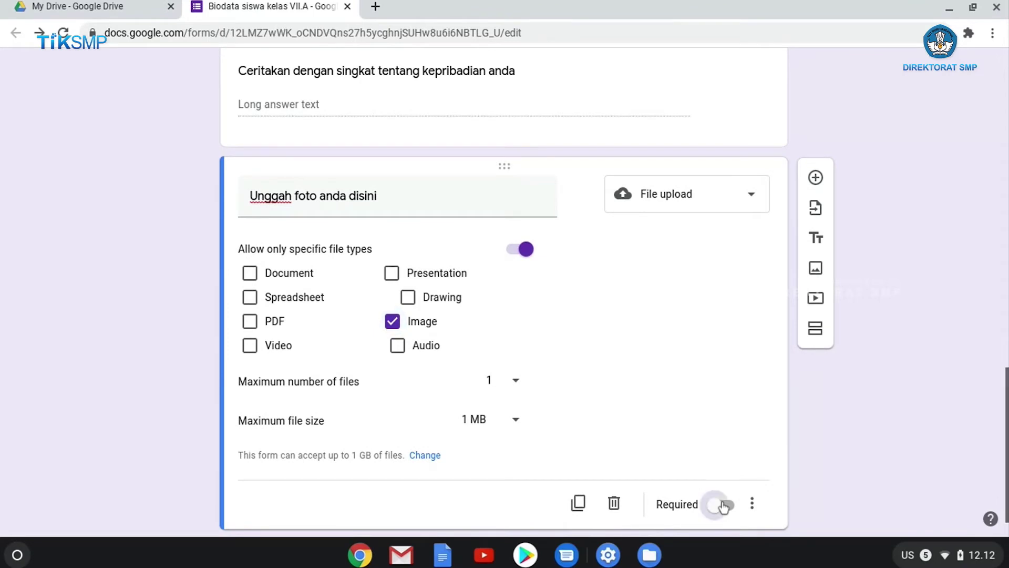
pyautogui.click(724, 505)
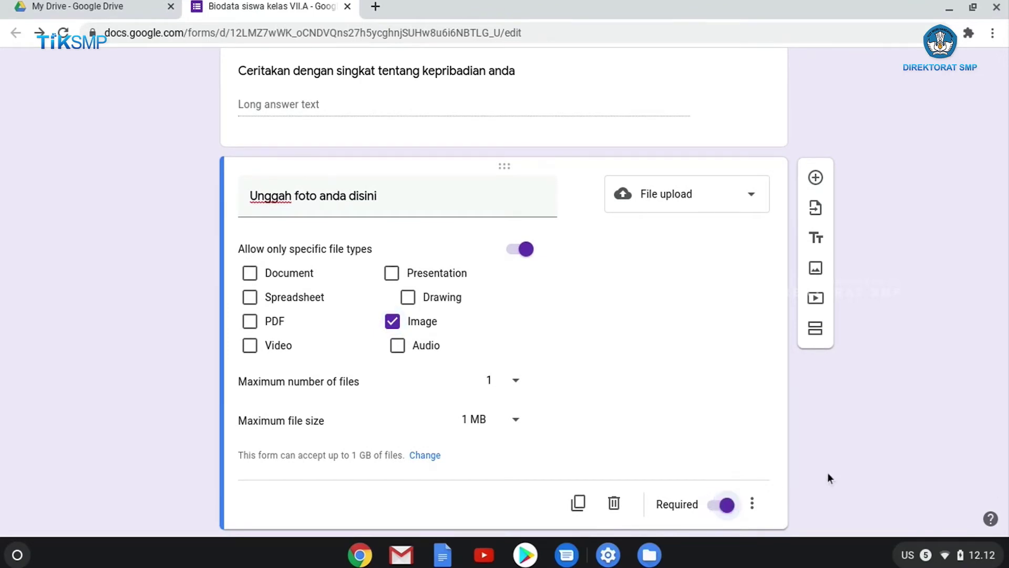
pyautogui.scroll(-1, 822, 353)
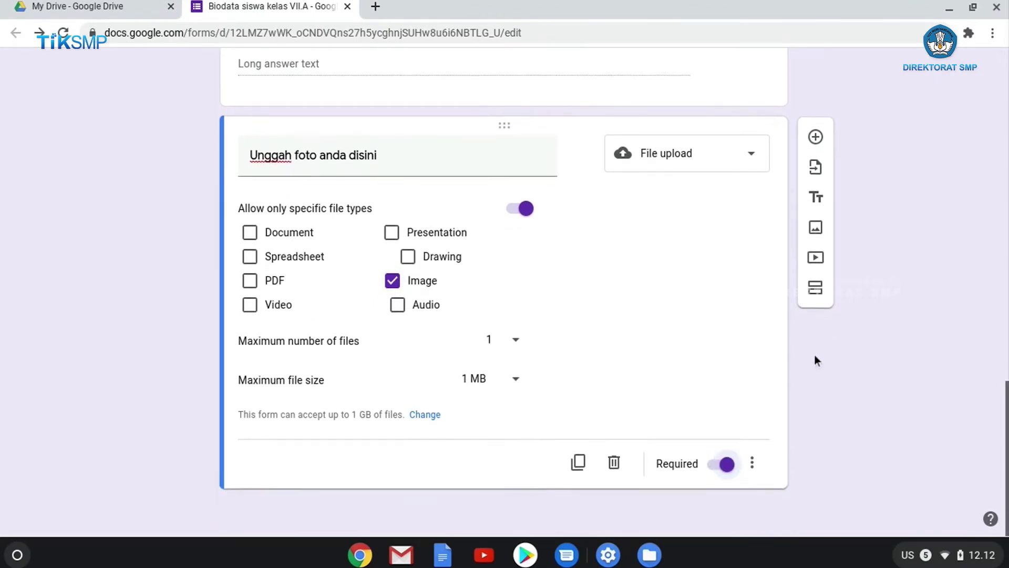
# Add a required Short answer question titled 'Alamat' below the photo upload question
pyautogui.click(818, 164)
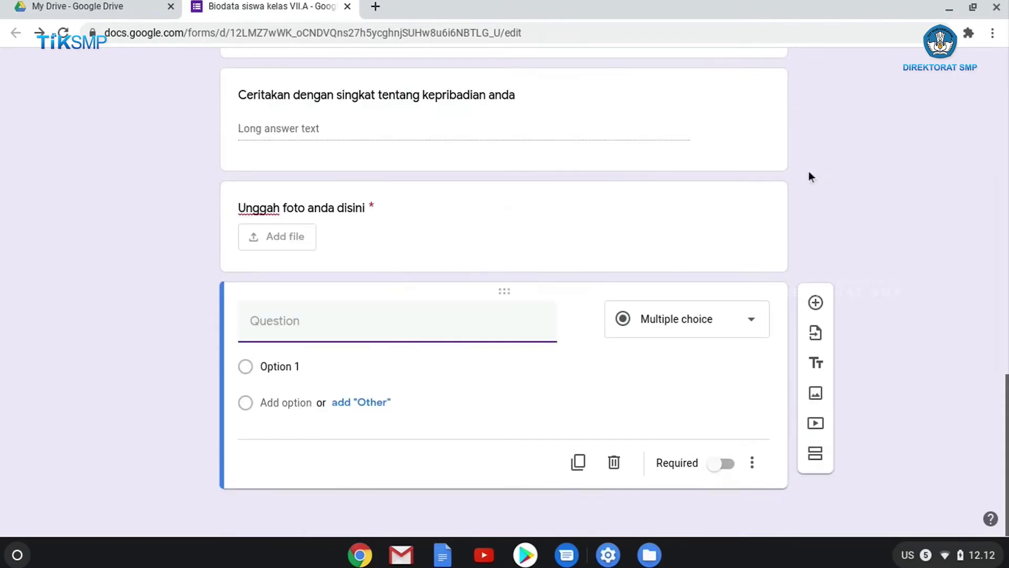
pyautogui.write('Alamat')
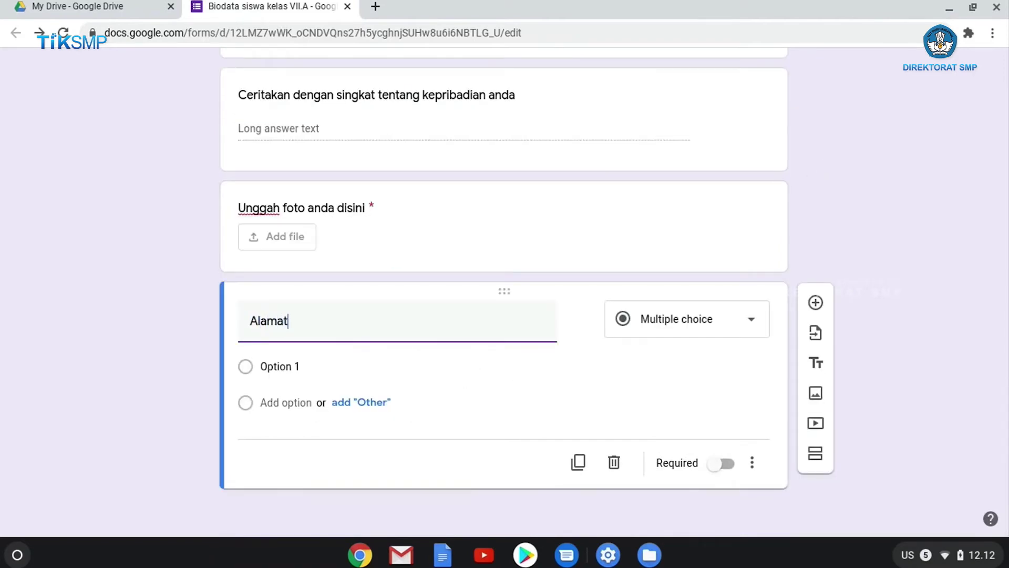
pyautogui.click(751, 321)
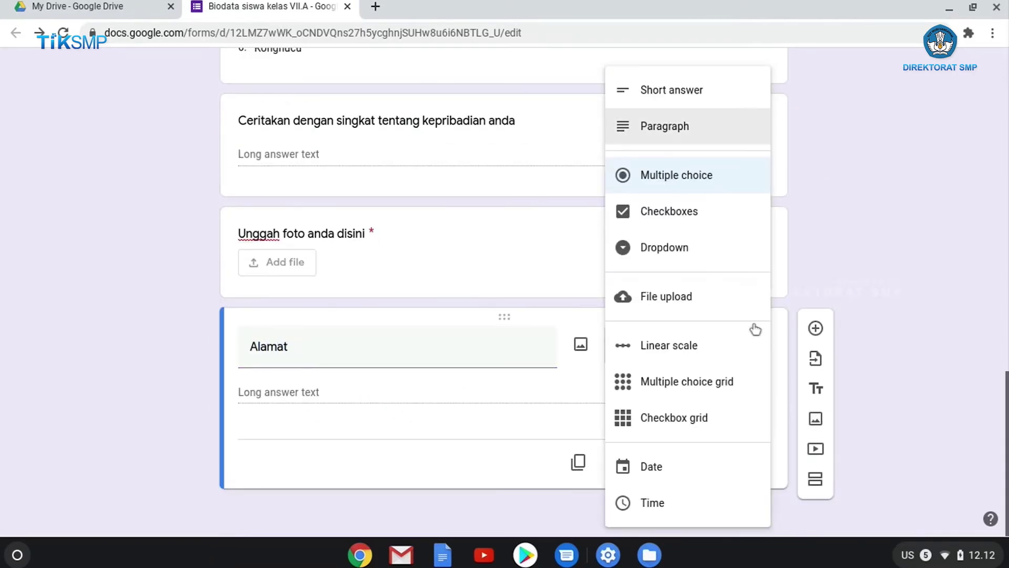
pyautogui.click(675, 92)
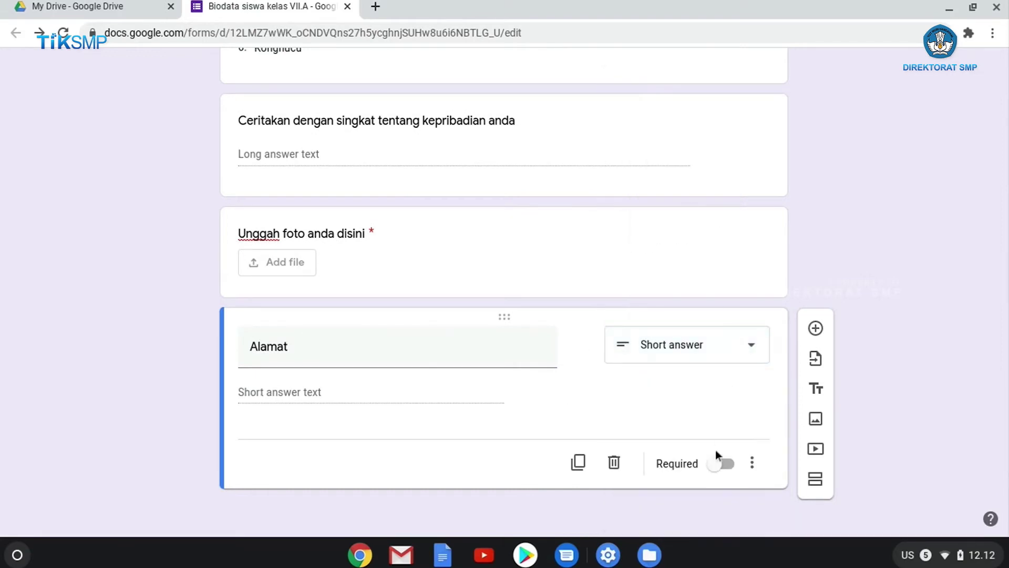
pyautogui.click(727, 465)
pyautogui.scroll(1, 914, 240)
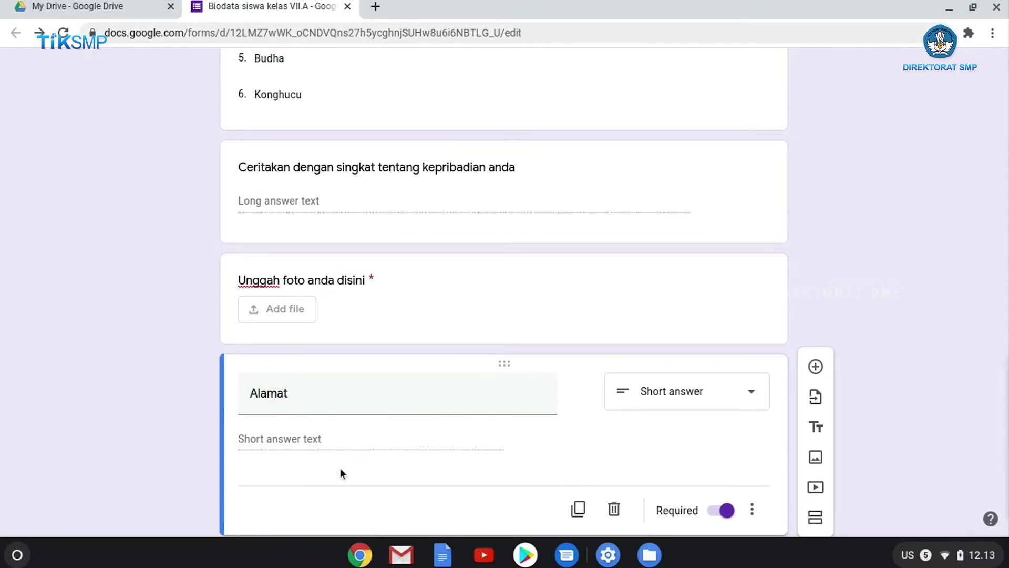
pyautogui.scroll(1, 341, 469)
pyautogui.scroll(2, 339, 467)
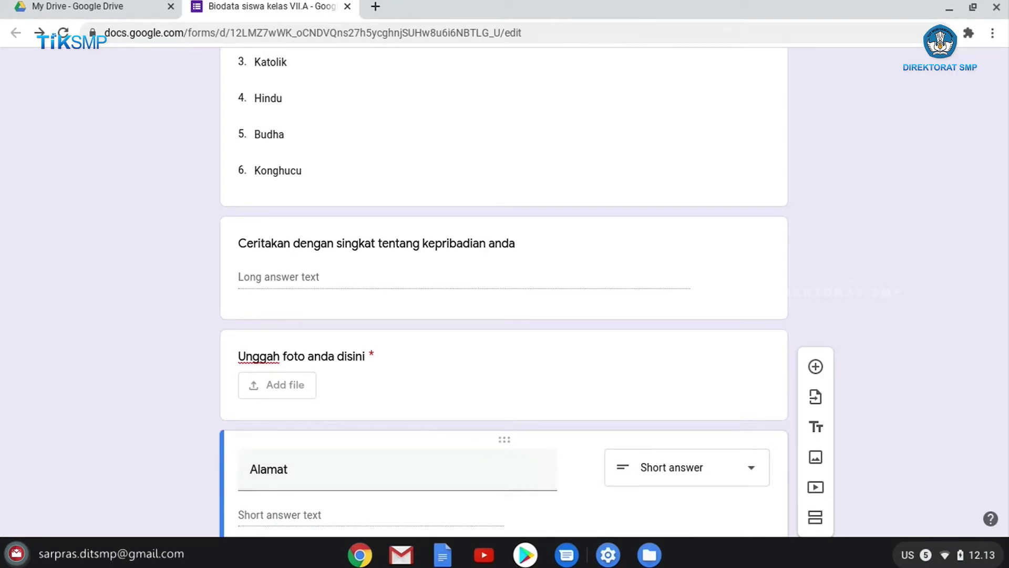
# Drag the Alamat question up to sit directly after Jenis Kelamin, before Tempat lahir
pyautogui.moveTo(506, 444); pyautogui.dragTo(520, 275)
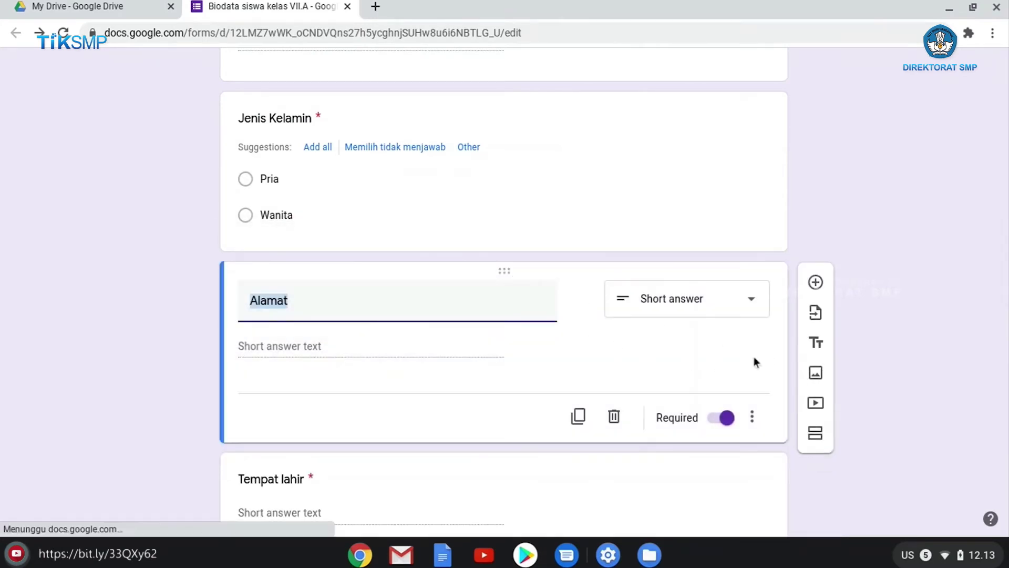
pyautogui.click(881, 310)
pyautogui.scroll(5, 583, 328)
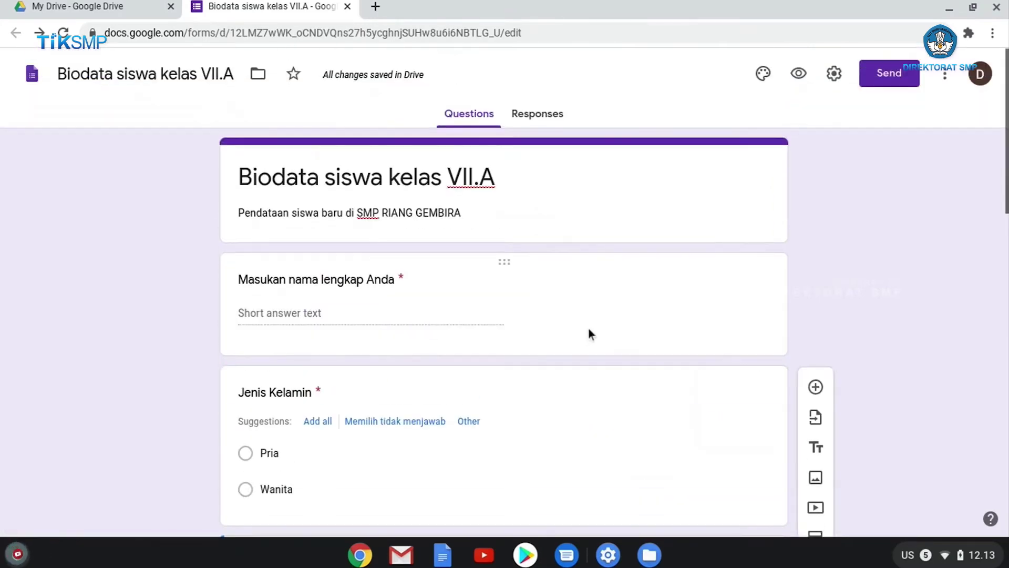
pyautogui.scroll(-1, 402, 288)
pyautogui.scroll(-8, 403, 290)
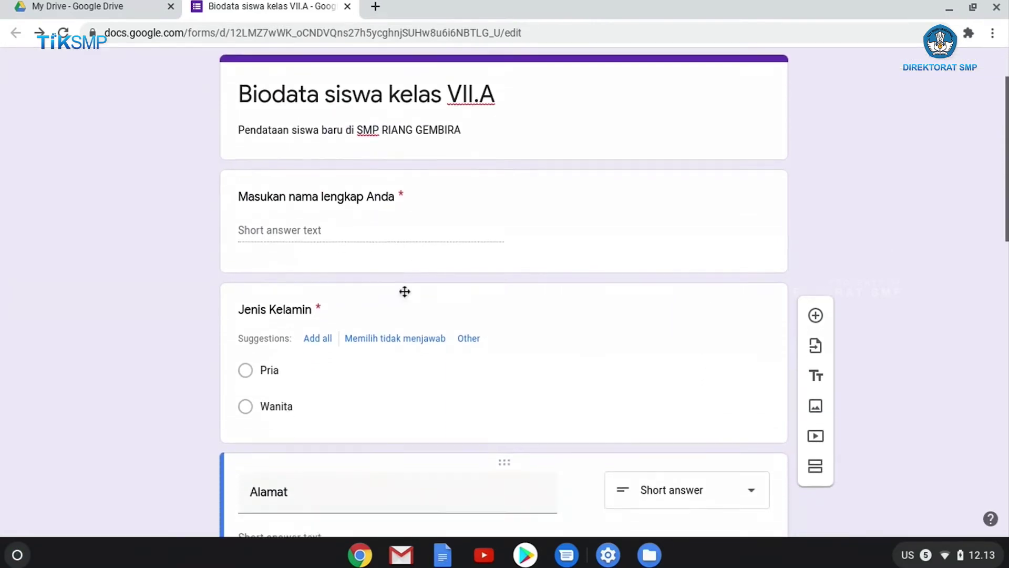
pyautogui.scroll(-4, 405, 300)
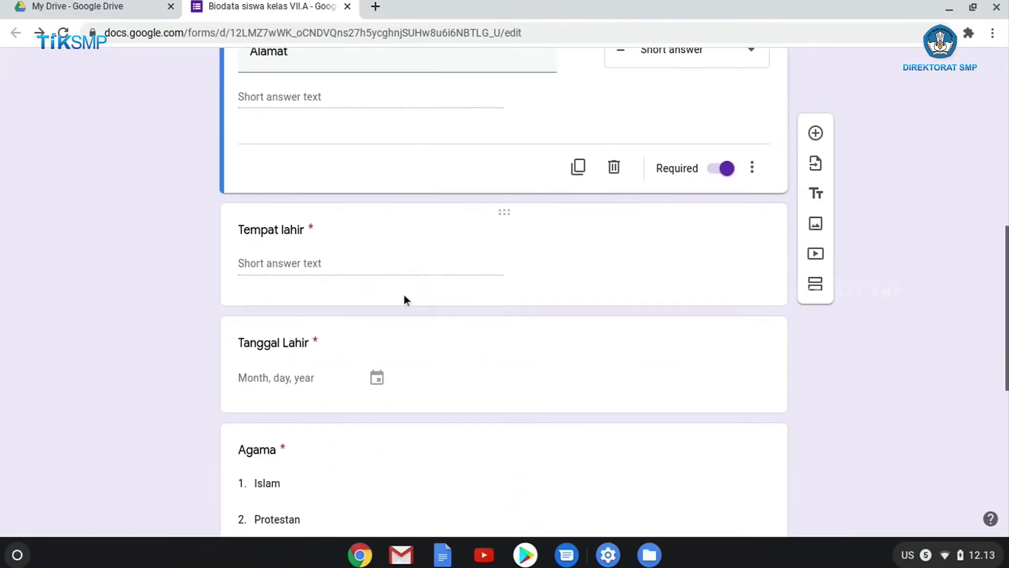
pyautogui.scroll(-5, 404, 300)
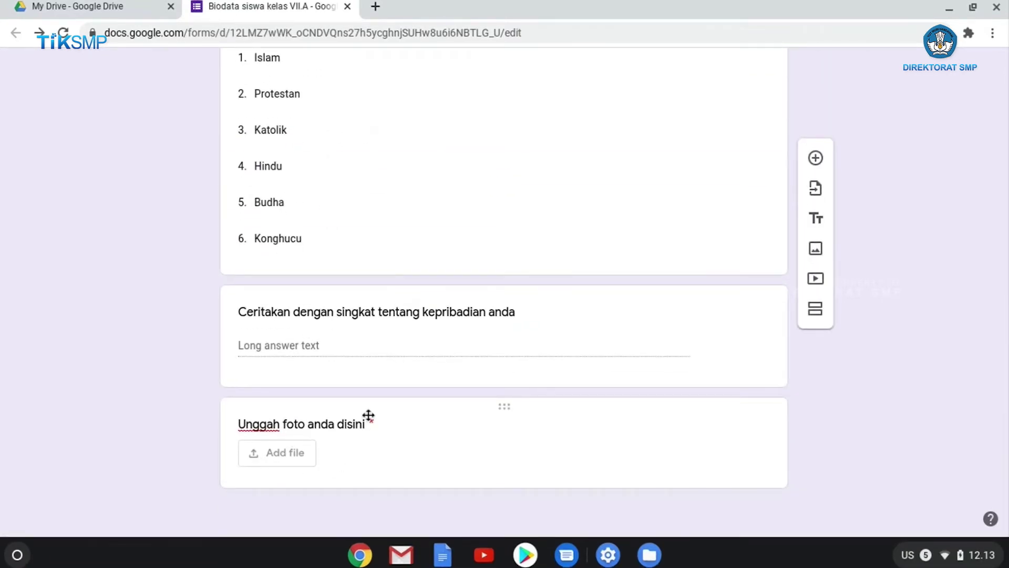
pyautogui.scroll(15, 395, 385)
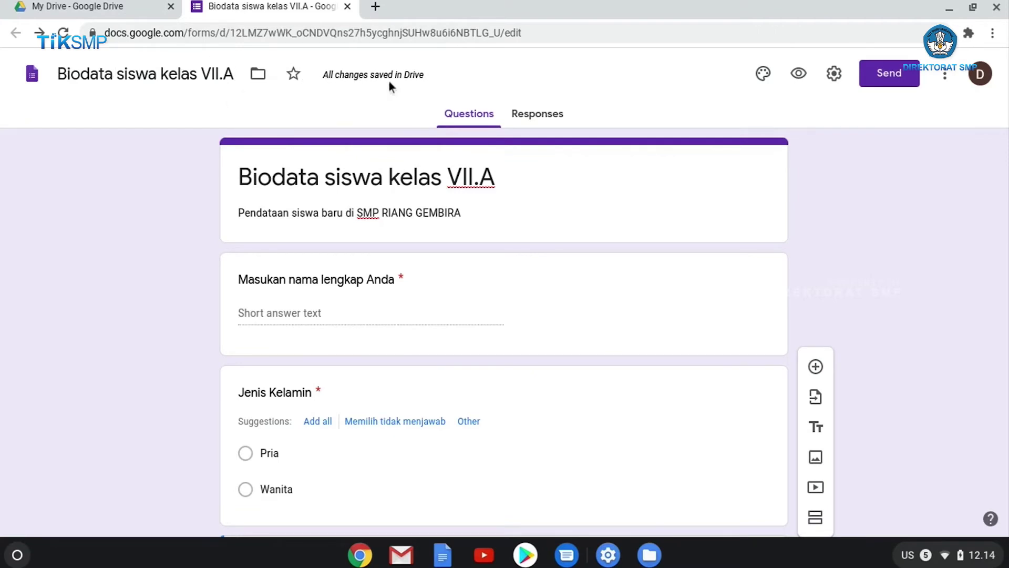
pyautogui.click(81, 15)
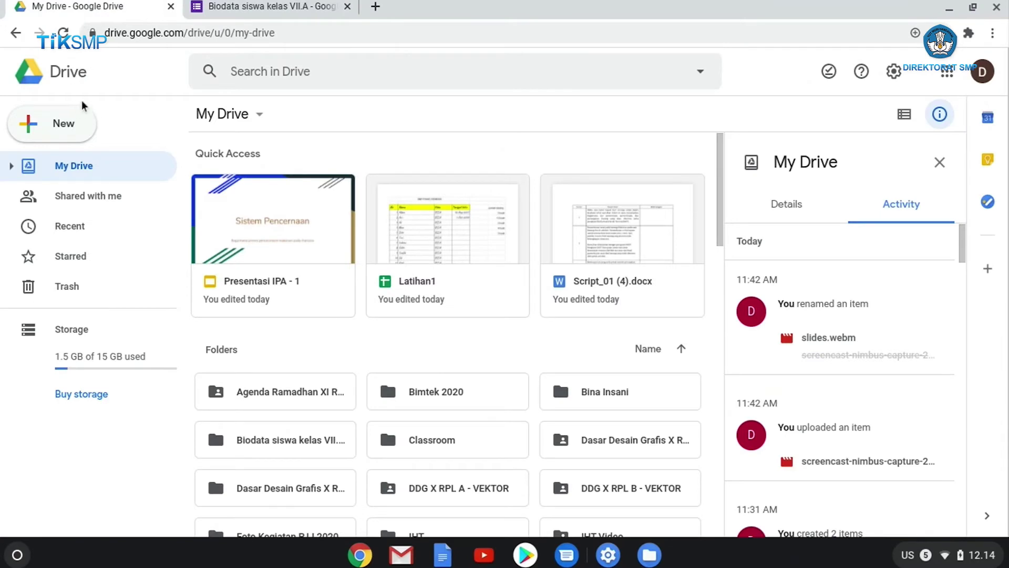
pyautogui.click(63, 35)
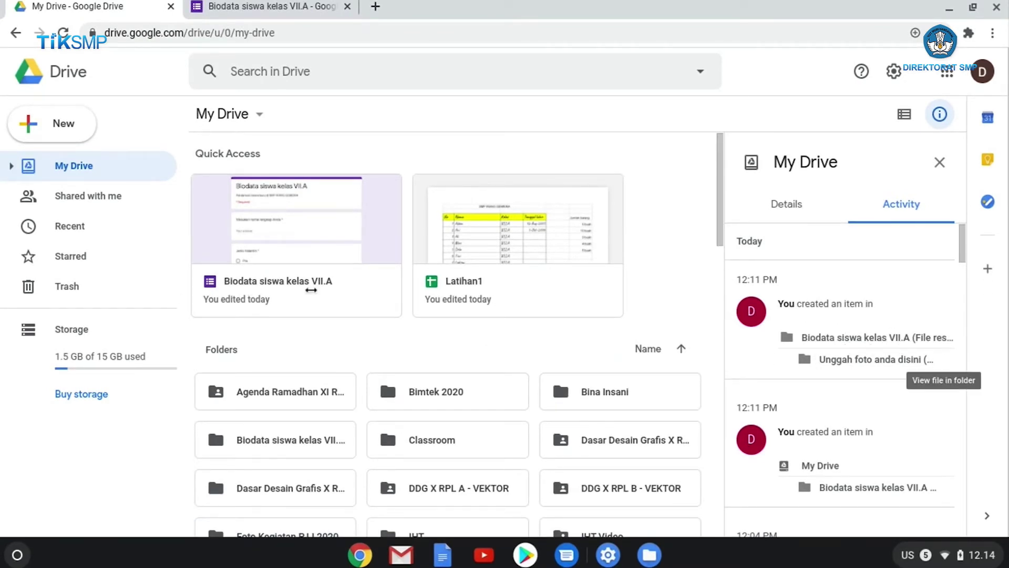
pyautogui.click(224, 7)
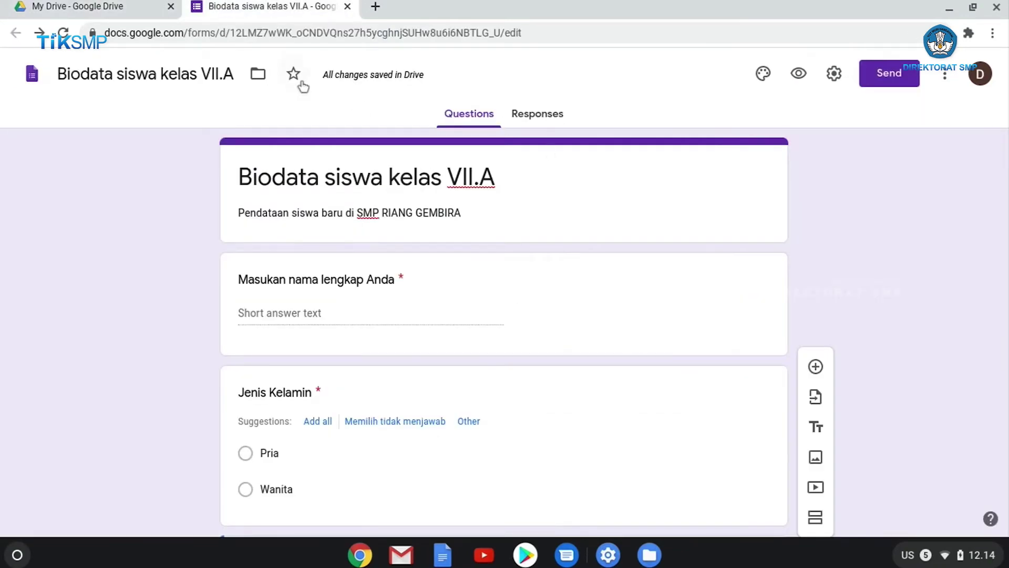
# Start an e-mail invitation for the form and enter the recipient's e-mail address
pyautogui.scroll(-1, 585, 288)
pyautogui.scroll(-2, 586, 289)
pyautogui.scroll(3, 587, 289)
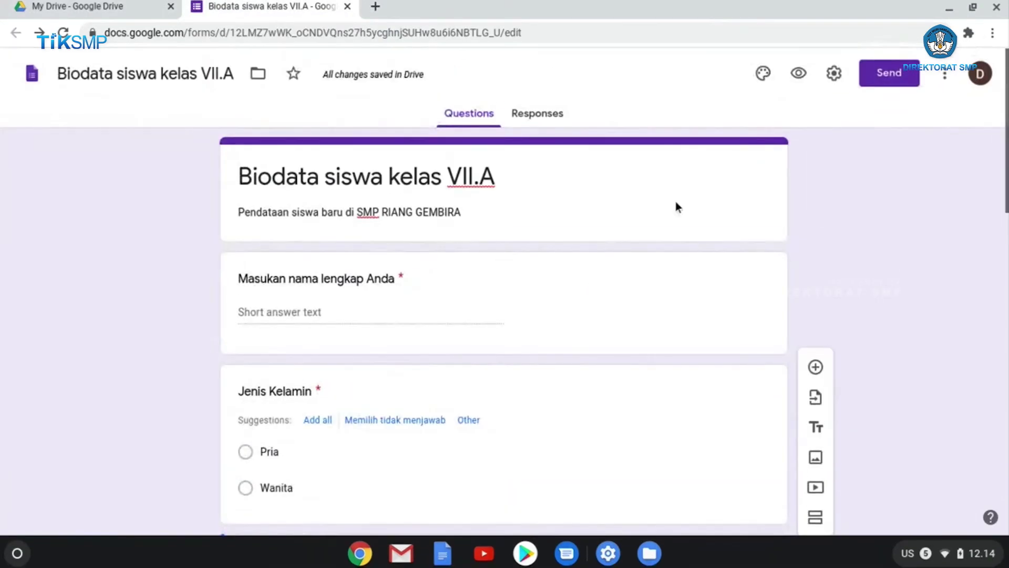
pyautogui.click(890, 84)
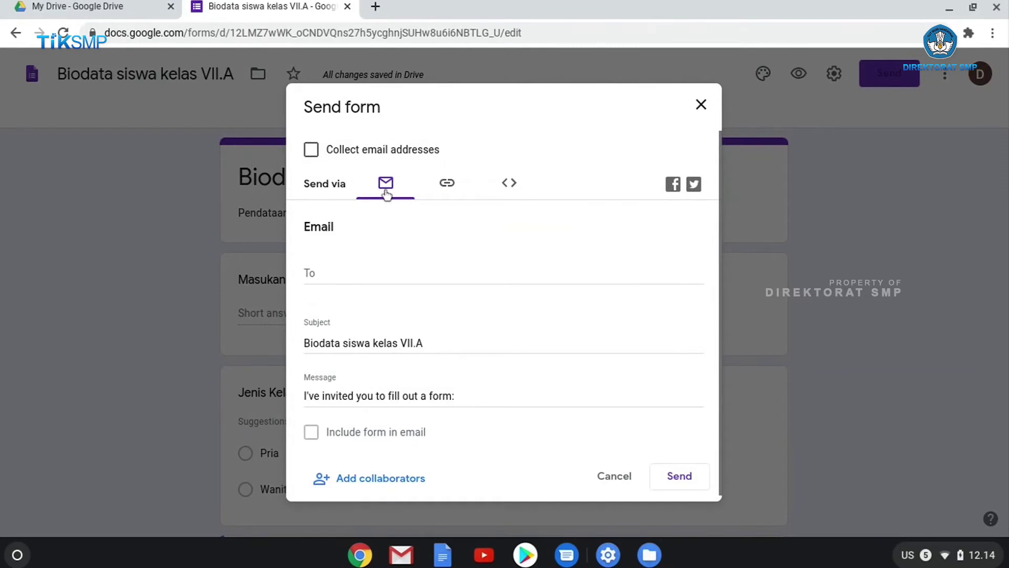
pyautogui.click(341, 274)
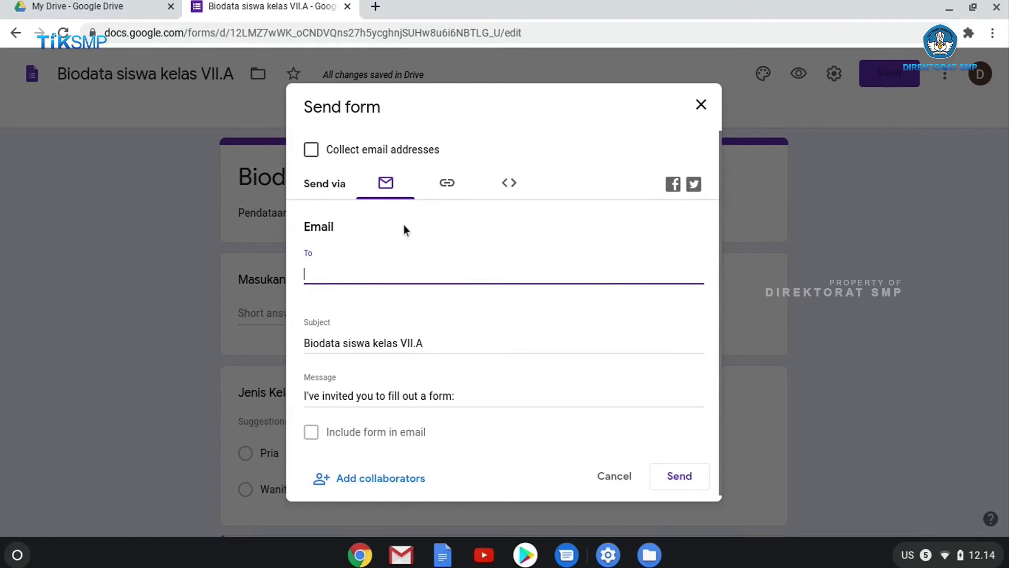
pyautogui.write('del')
pyautogui.press('BackSpace')
pyautogui.press('BackSpace')
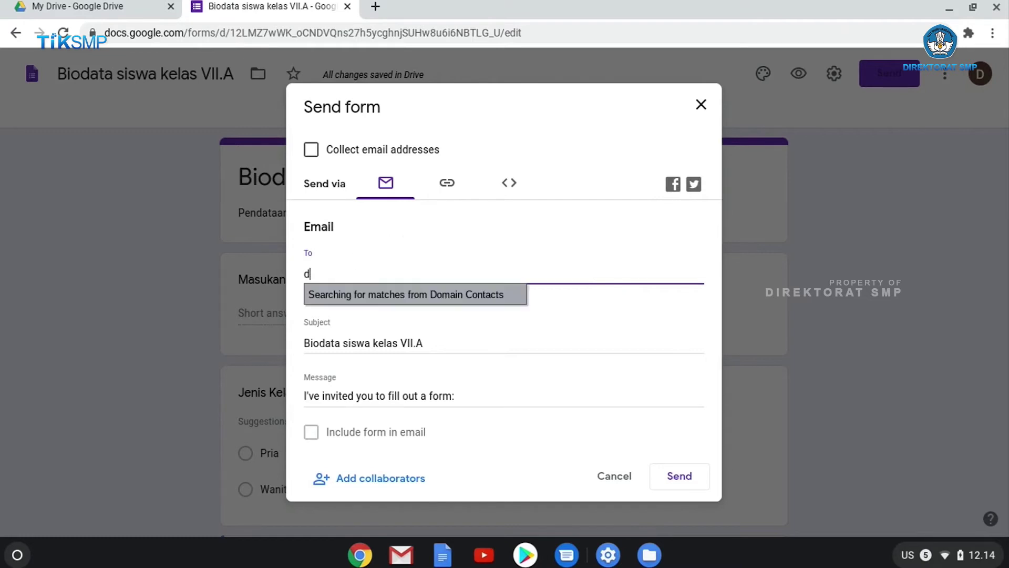
pyautogui.press('BackSpace')
pyautogui.write('chaera')
pyautogui.press('BackSpace')
pyautogui.press('BackSpace')
pyautogui.press('BackSpace')
pyautogui.press('BackSpace')
pyautogui.press('BackSpace')
pyautogui.press('BackSpace')
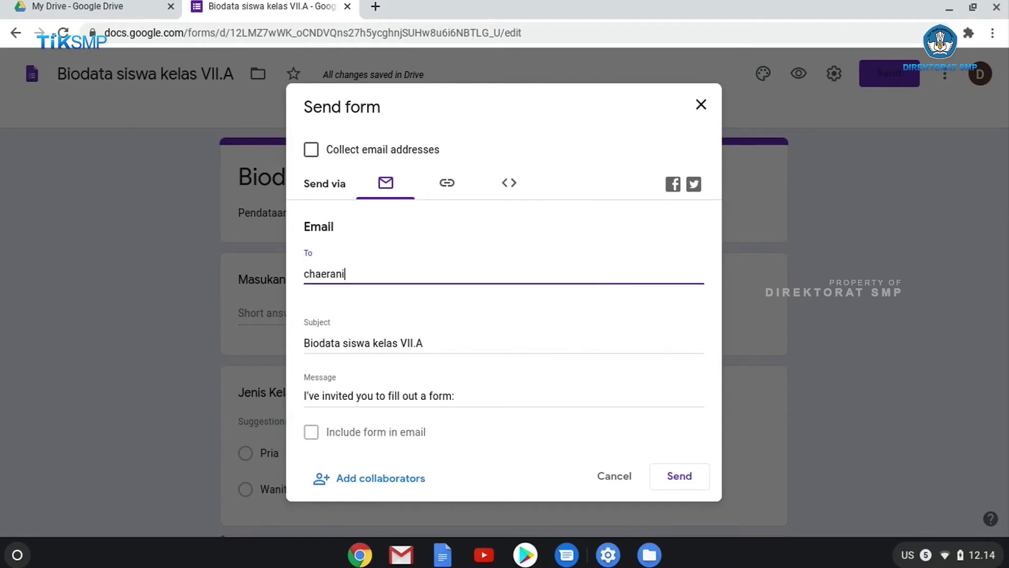
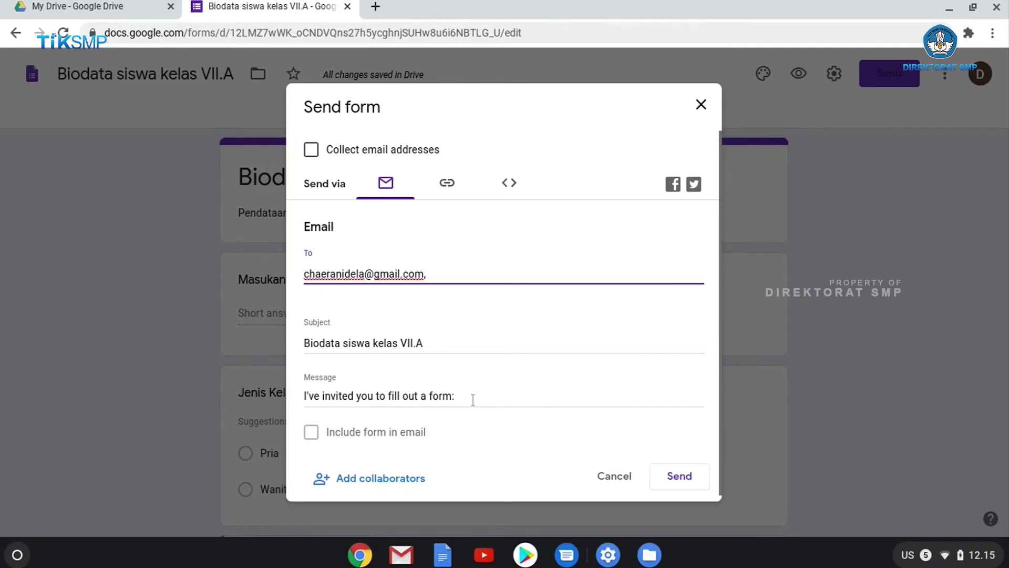
# Replace the invitation message with 'Silahkan isikan form ini' and send the e-mail
pyautogui.moveTo(473, 395); pyautogui.dragTo(250, 395)
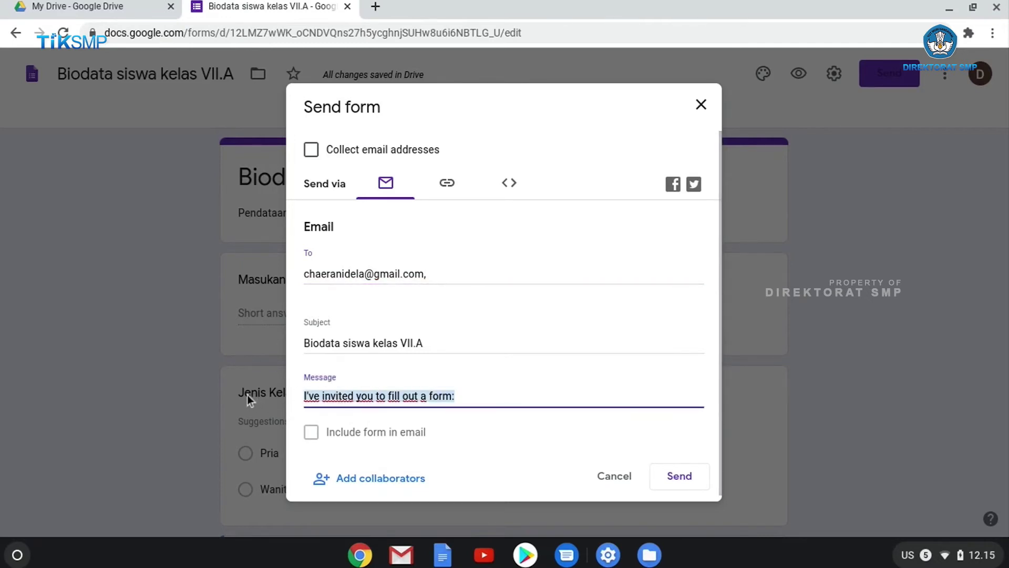
pyautogui.write('Silahkan isikan ')
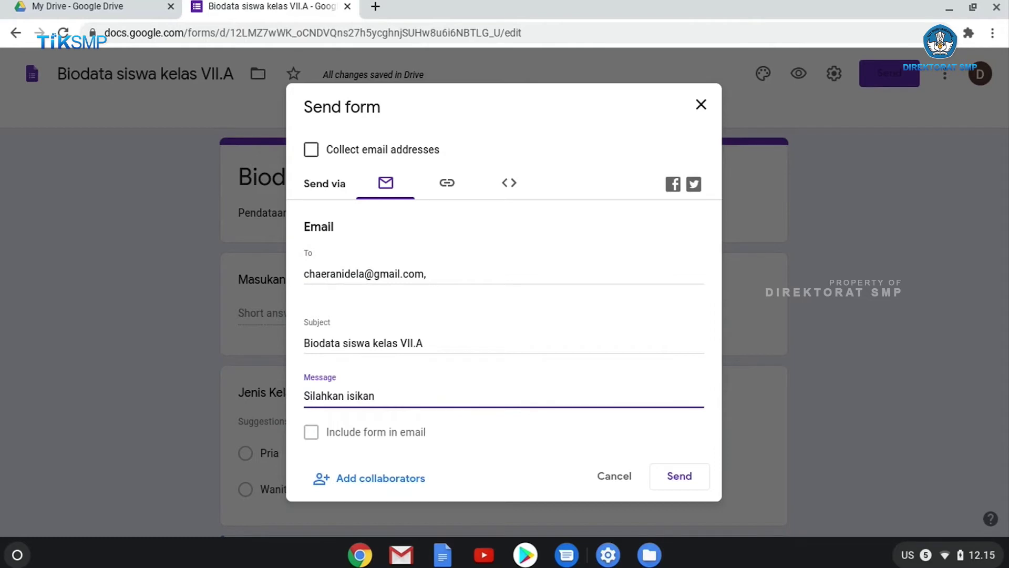
pyautogui.write('form ini')
pyautogui.click(680, 476)
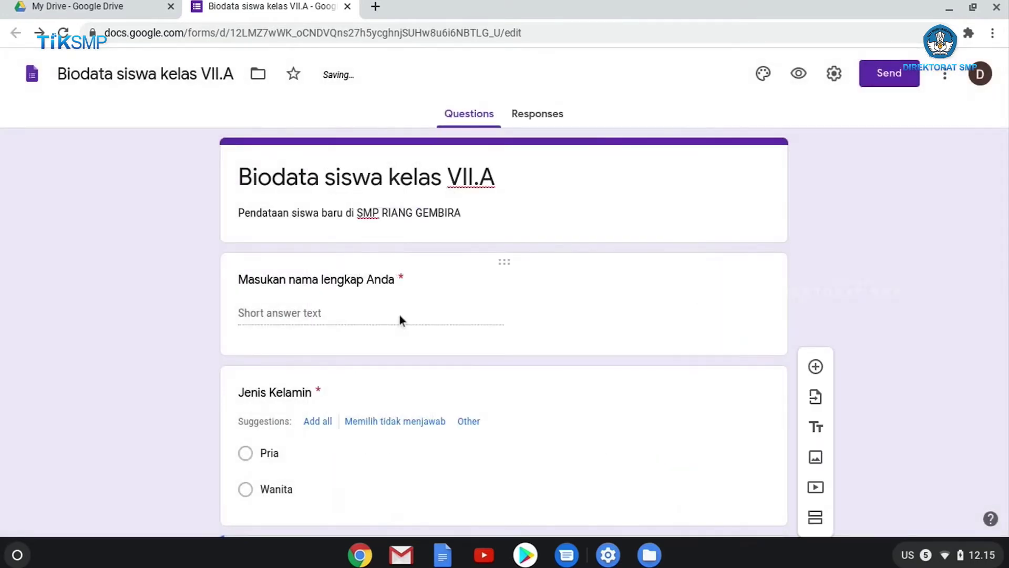
pyautogui.click(889, 73)
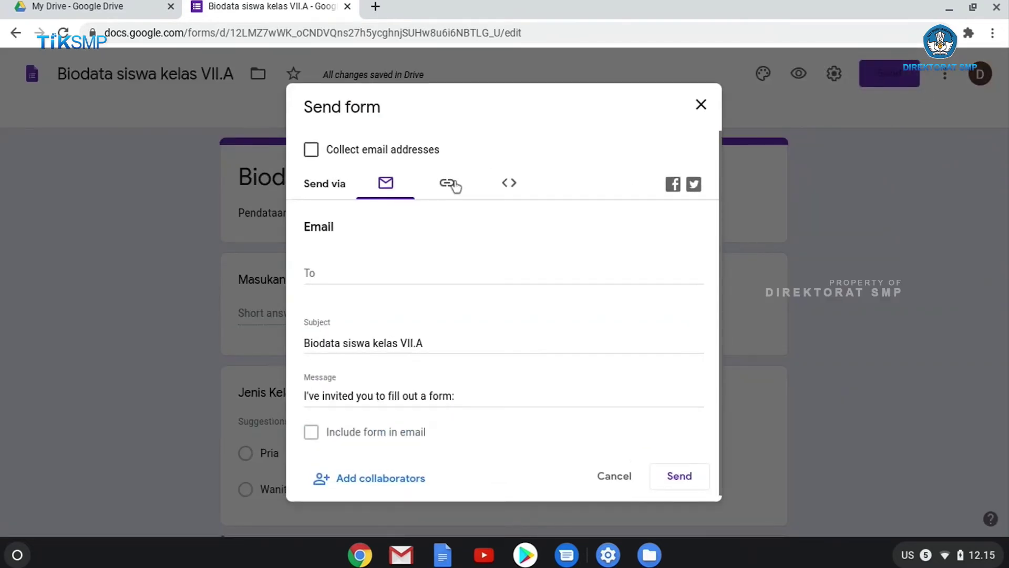
pyautogui.click(455, 187)
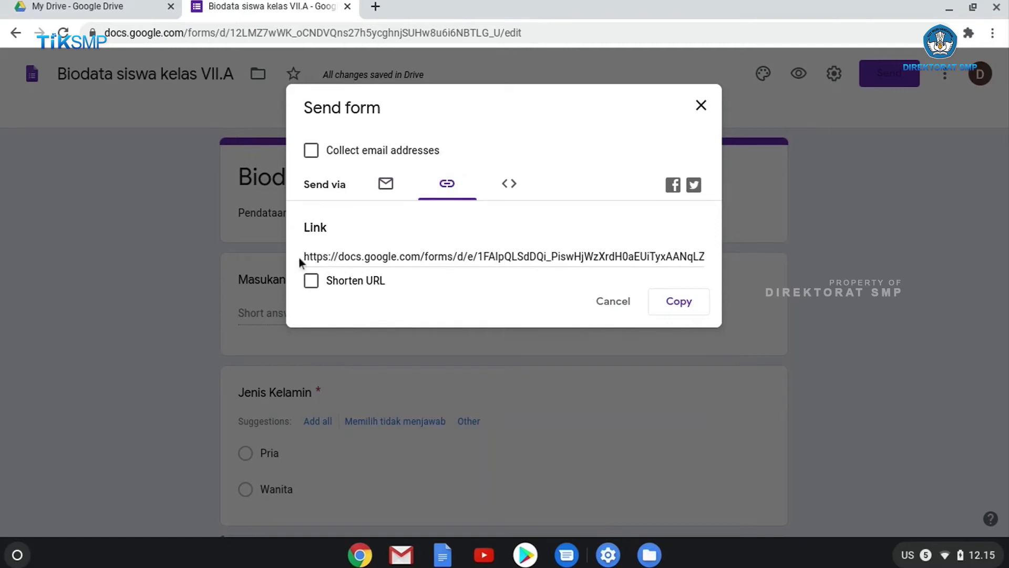
pyautogui.click(502, 256)
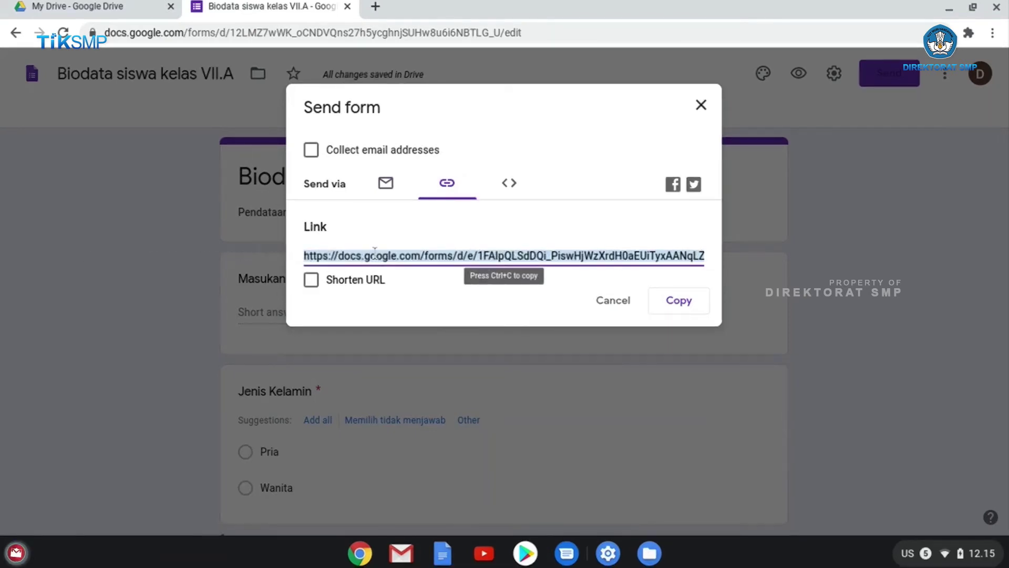
pyautogui.click(311, 282)
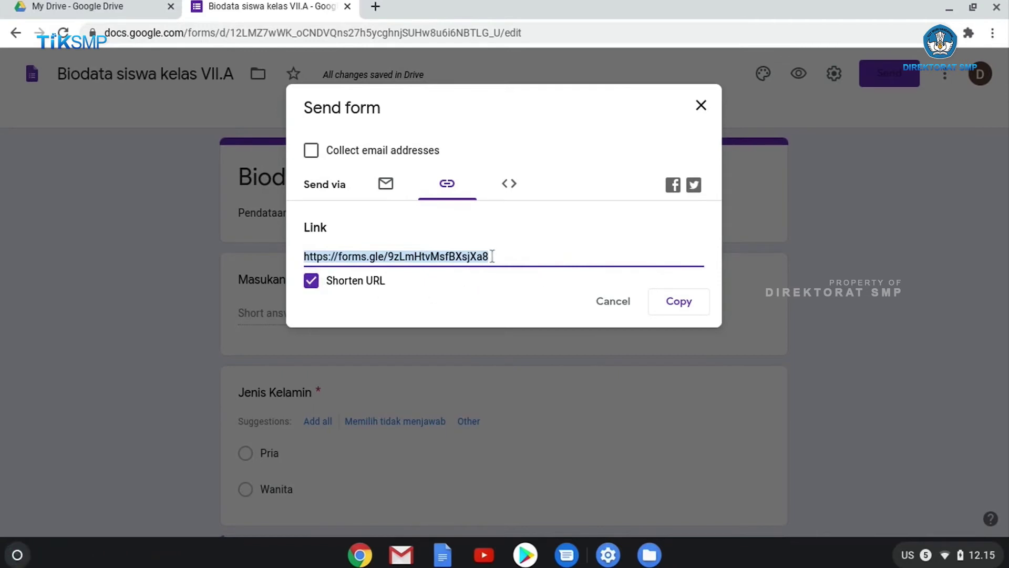
pyautogui.rightClick(359, 256)
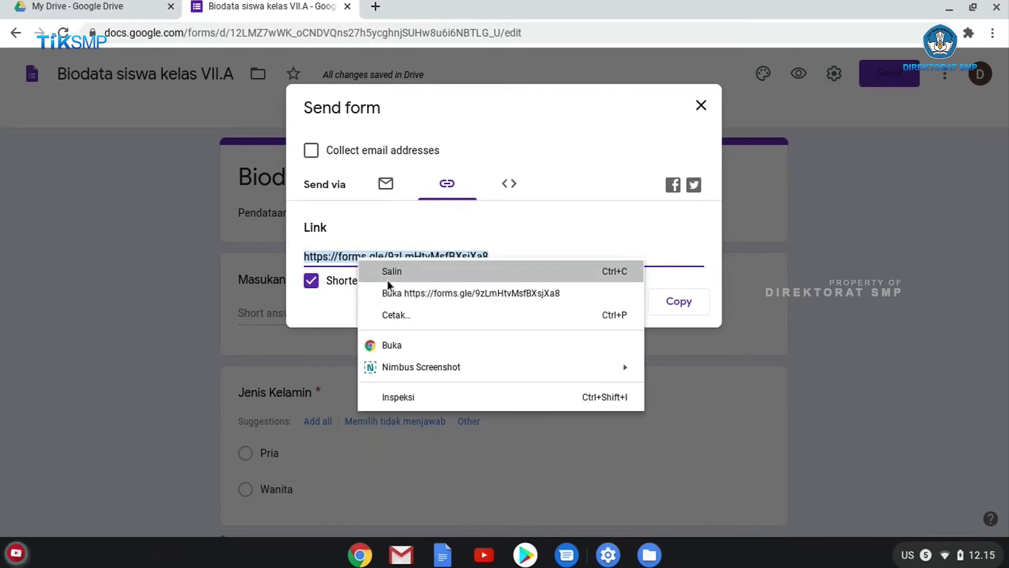
pyautogui.click(403, 270)
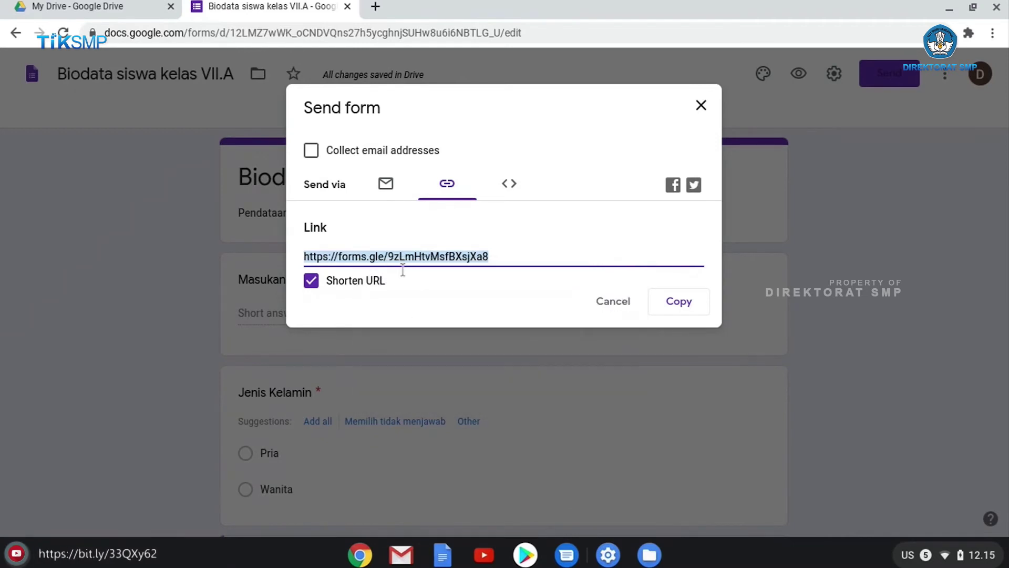
pyautogui.click(382, 9)
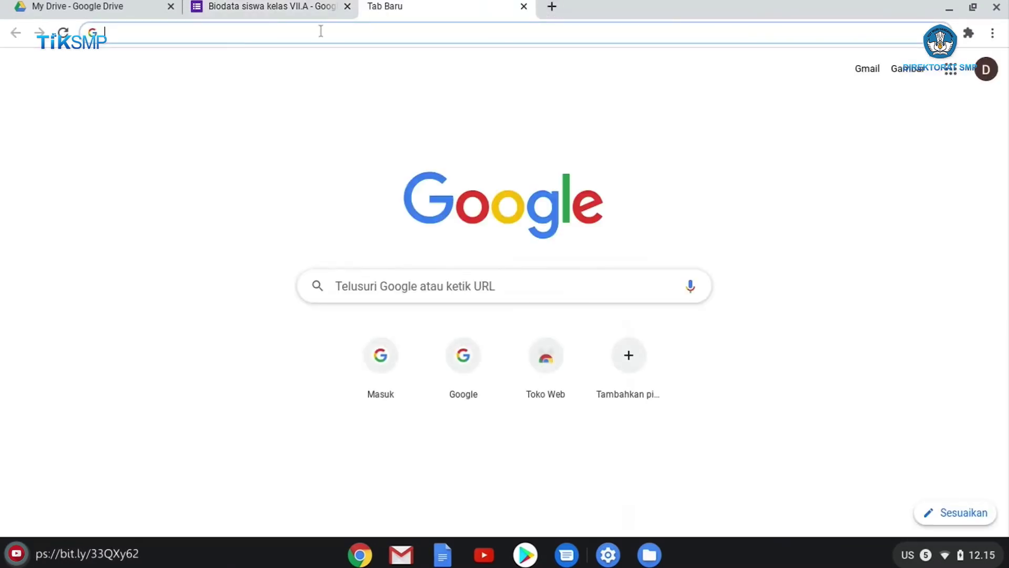
pyautogui.click(257, 8)
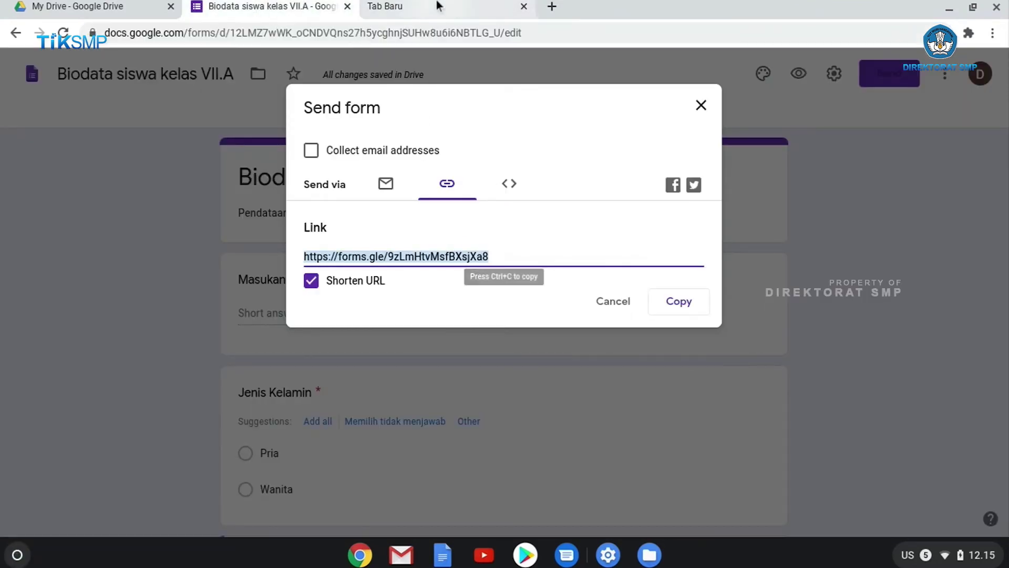
# Paste the copied short link into the new tab's address bar and load the live form
pyautogui.click(428, 9)
pyautogui.rightClick(401, 33)
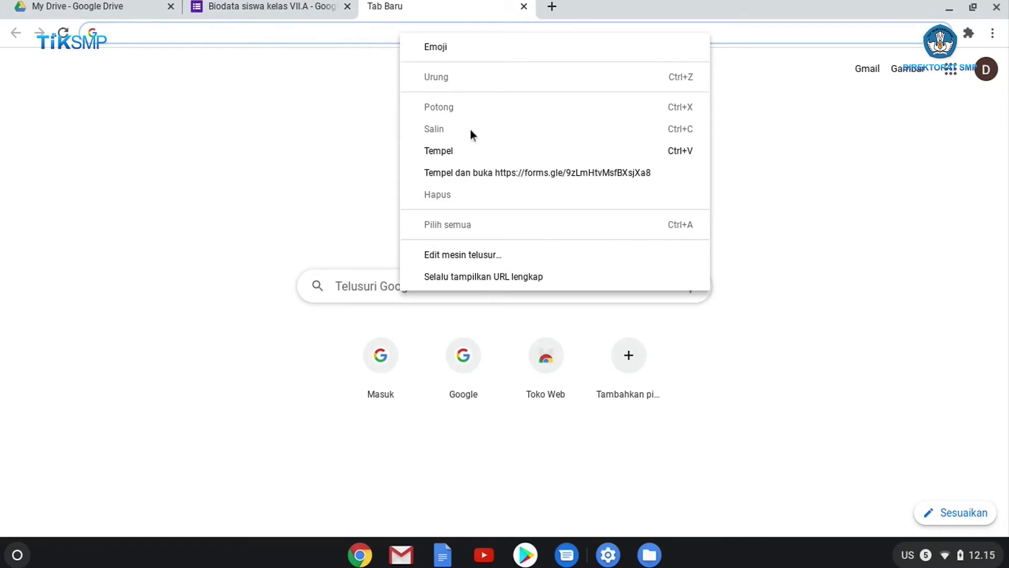
pyautogui.click(469, 151)
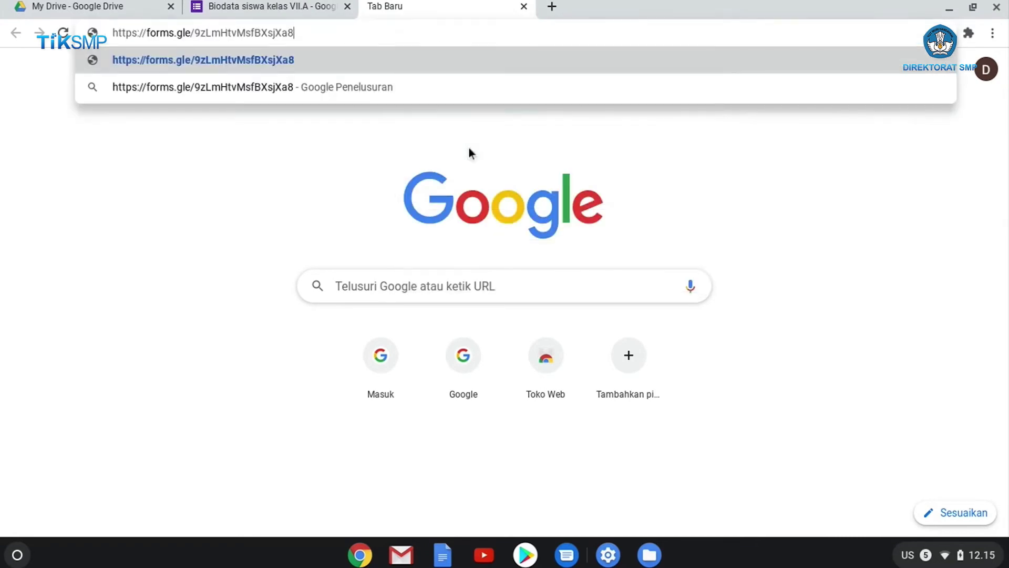
pyautogui.press('Return')
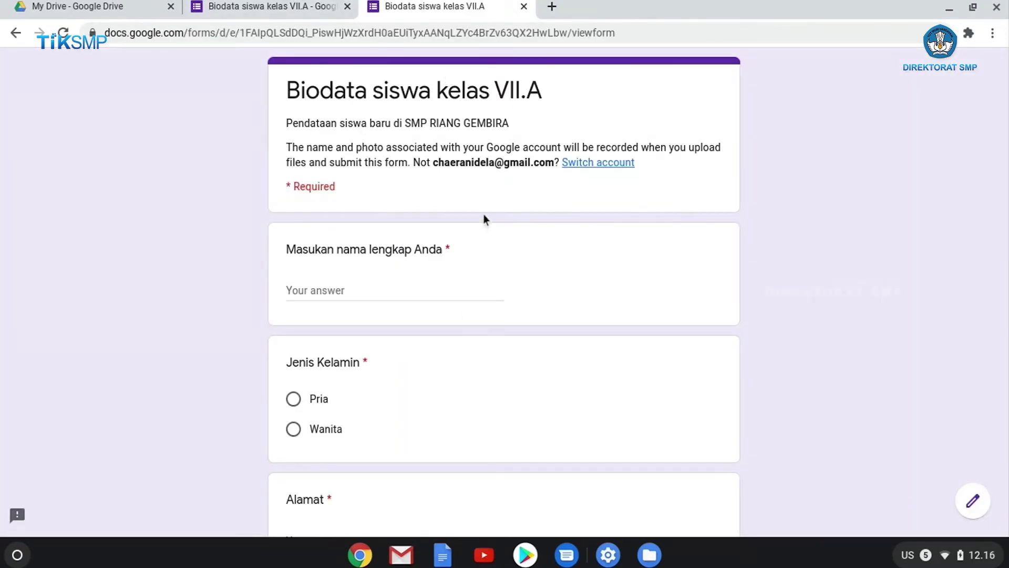
# Close the share dialog, view the Responses tab, and switch to the live form tab
pyautogui.click(274, 7)
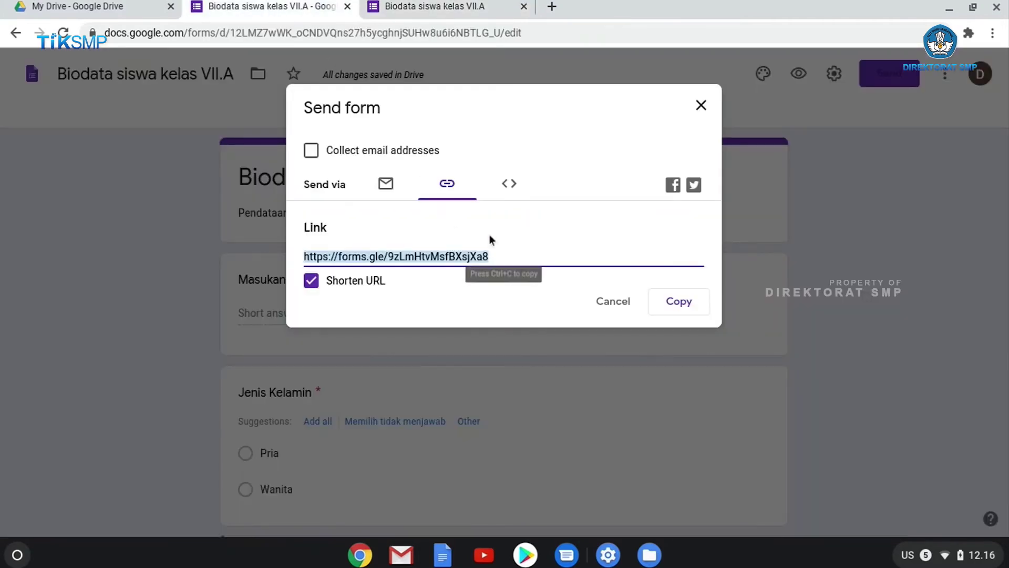
pyautogui.click(701, 105)
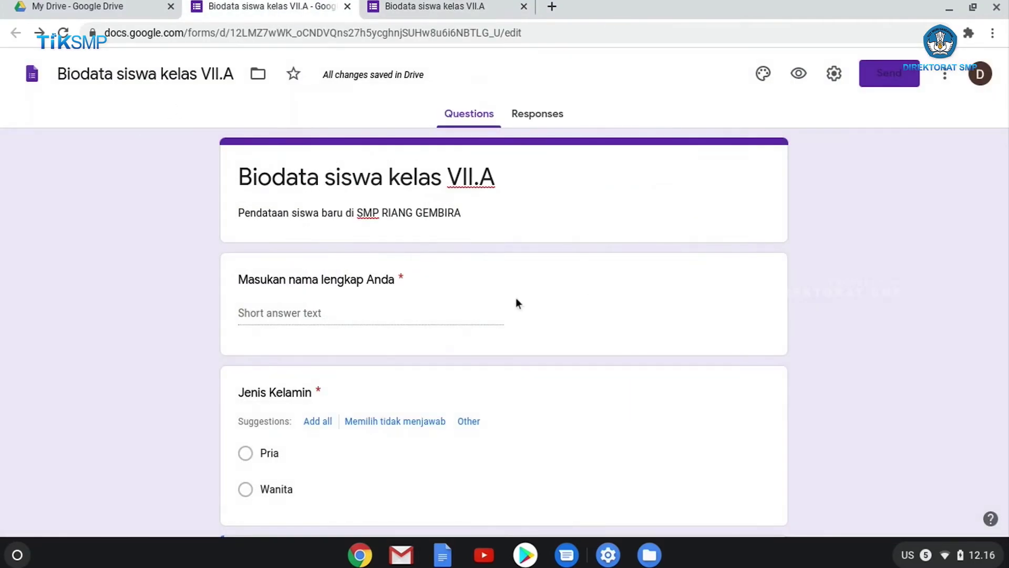
pyautogui.click(536, 114)
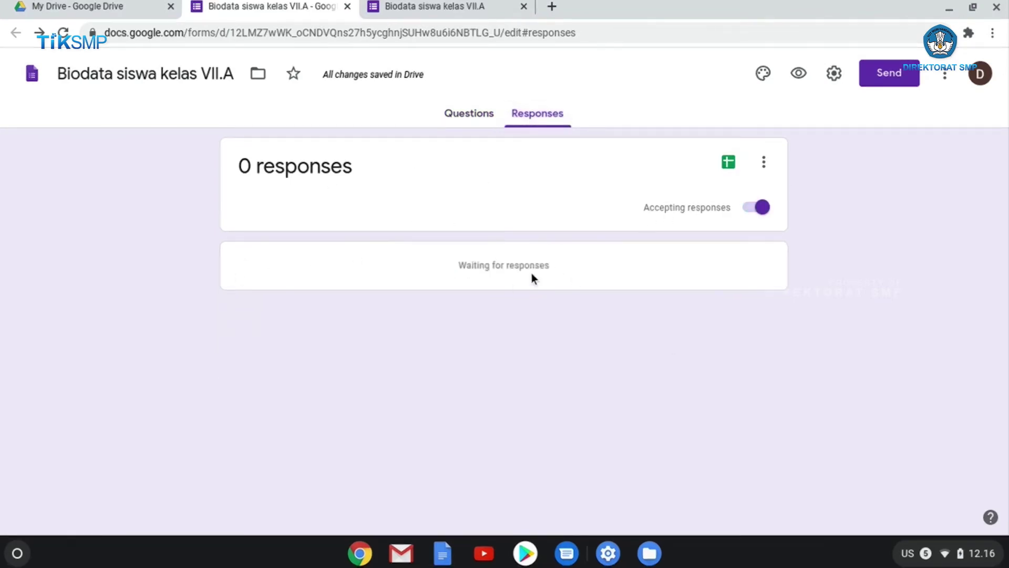
pyautogui.click(445, 11)
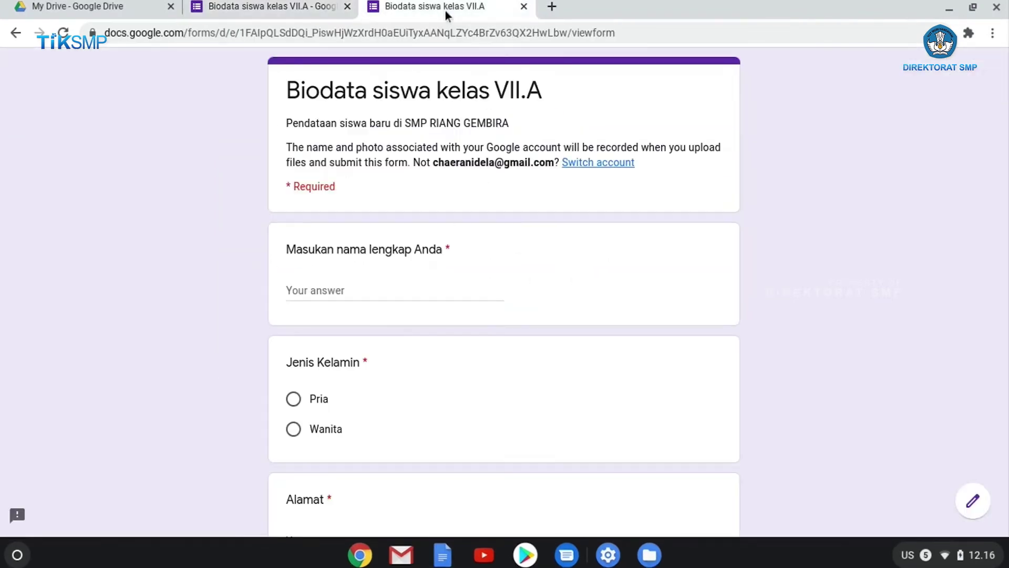
# Answer with a full name, Wanita for Jenis Kelamin, an address, and Padalarang as birthplace
pyautogui.click(358, 282)
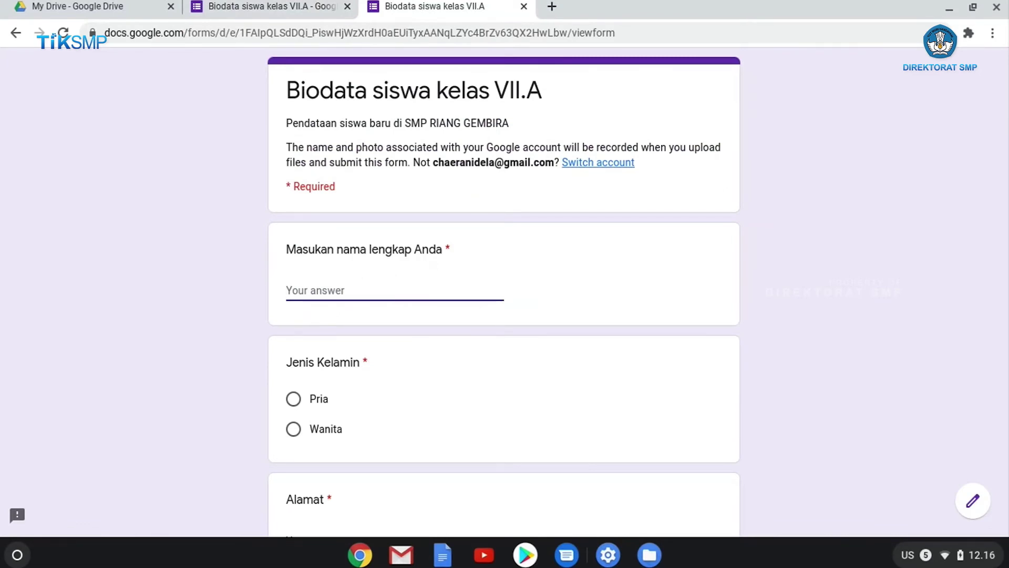
pyautogui.write('Titi Kamal')
pyautogui.scroll(-1, 309, 379)
pyautogui.click(293, 384)
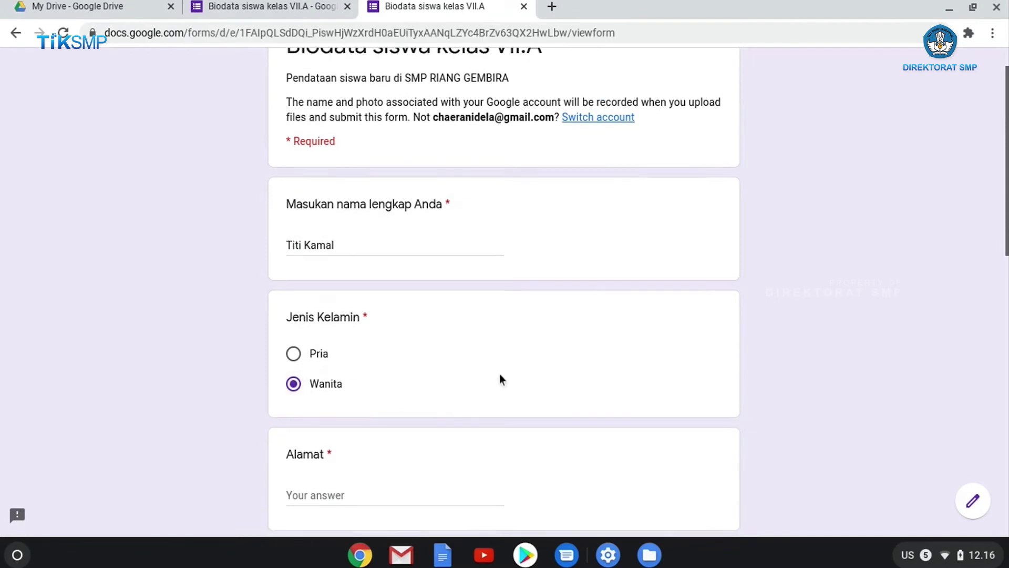
pyautogui.scroll(-3, 499, 373)
pyautogui.click(373, 356)
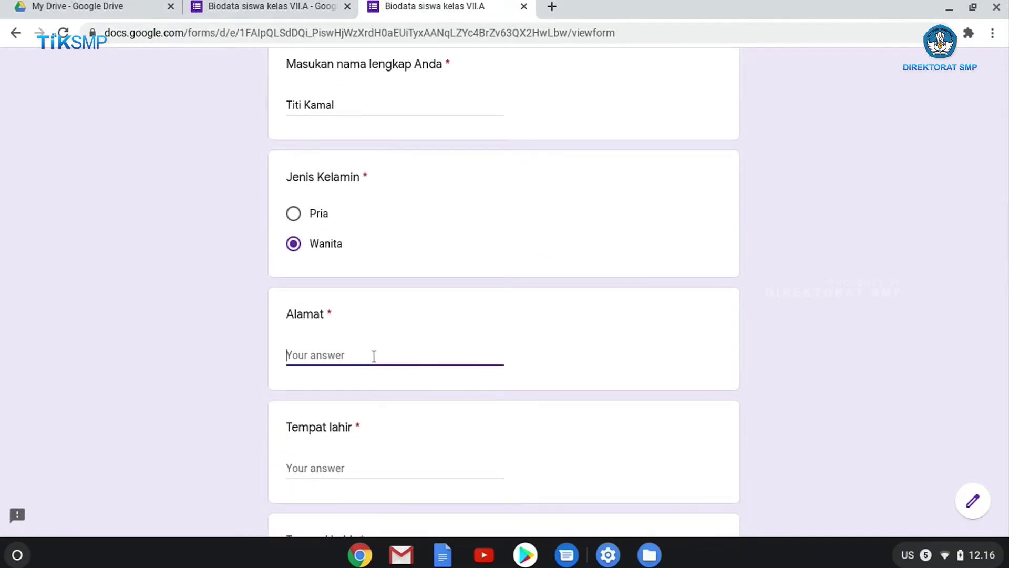
pyautogui.write('Jalan bahagia')
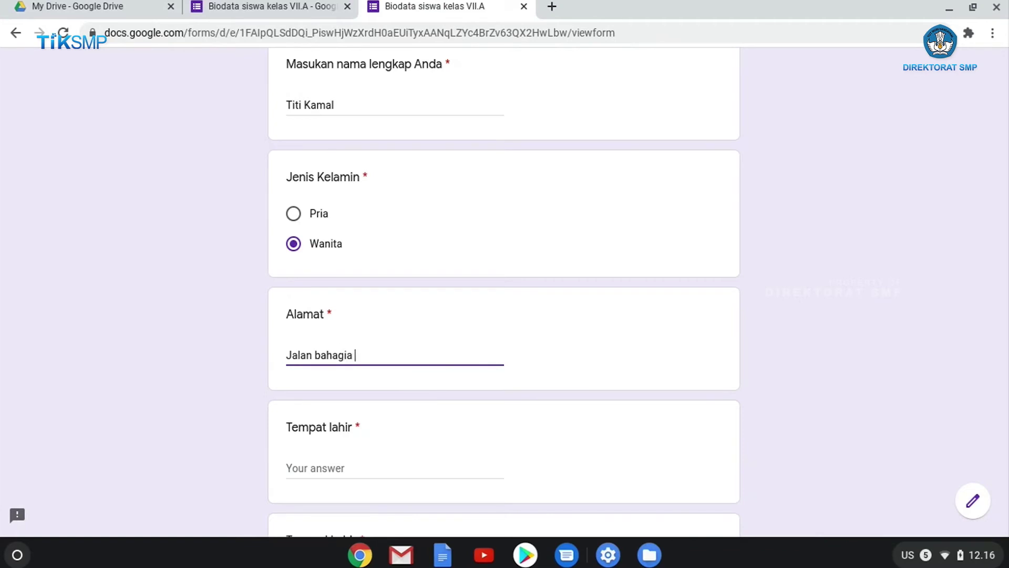
pyautogui.write(' no.1')
pyautogui.scroll(-2, 363, 388)
pyautogui.click(334, 396)
pyautogui.write('P')
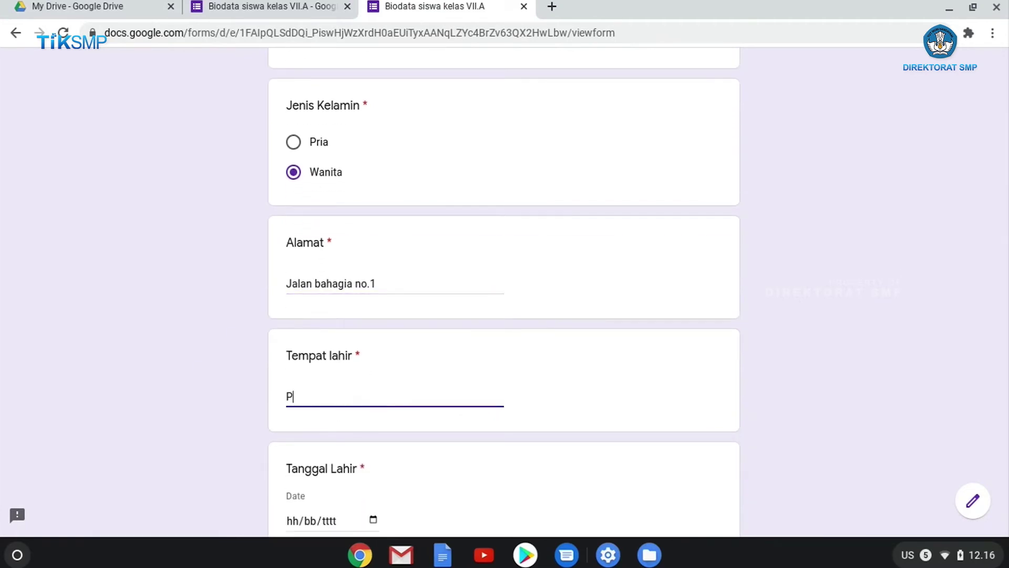
pyautogui.write('adalarang')
pyautogui.scroll(-4, 371, 381)
pyautogui.click(374, 379)
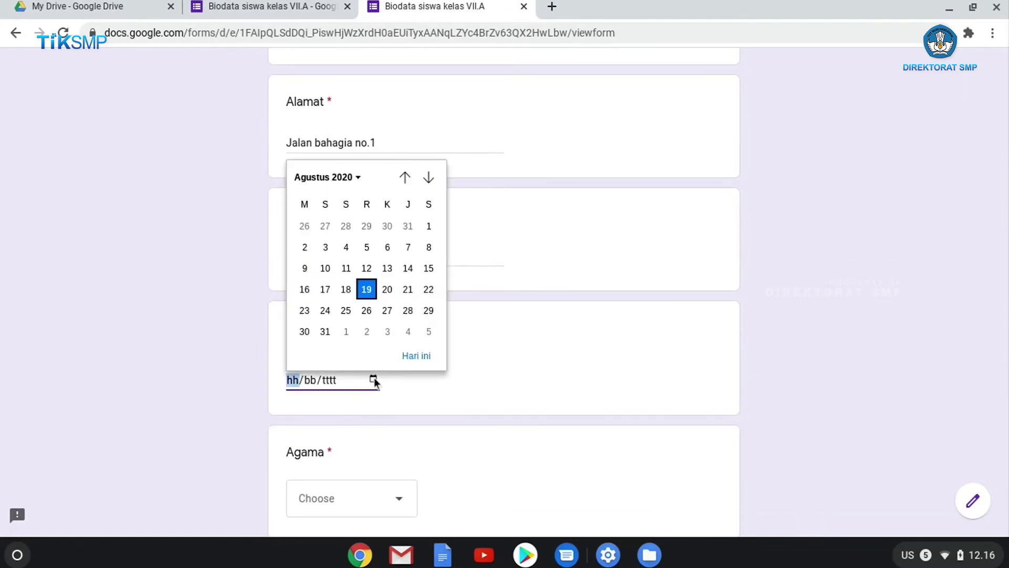
# Pick 8 August 2007 in the date picker so Tanggal Lahir reads 08/08/2007
pyautogui.click(355, 179)
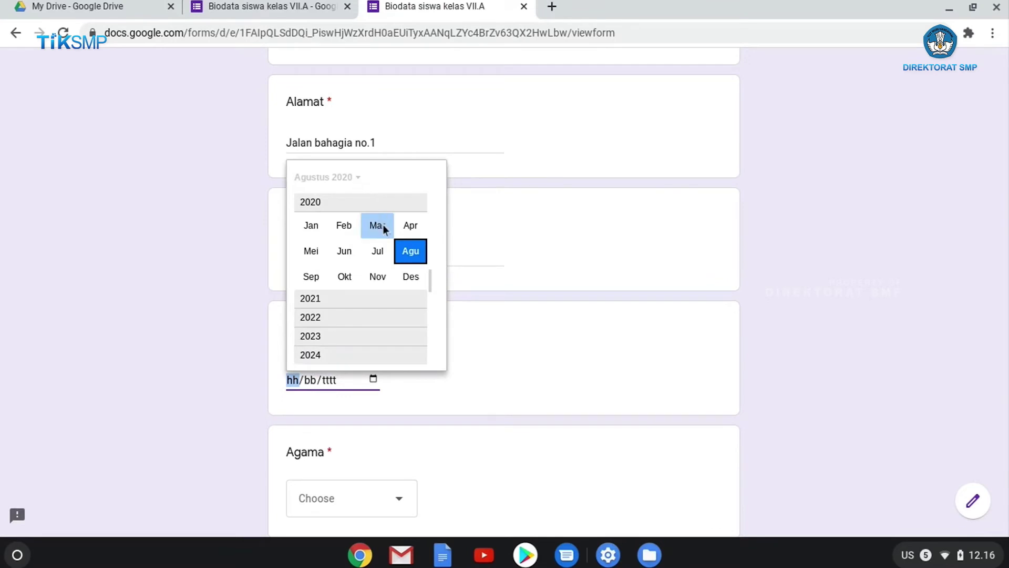
pyautogui.scroll(10, 342, 288)
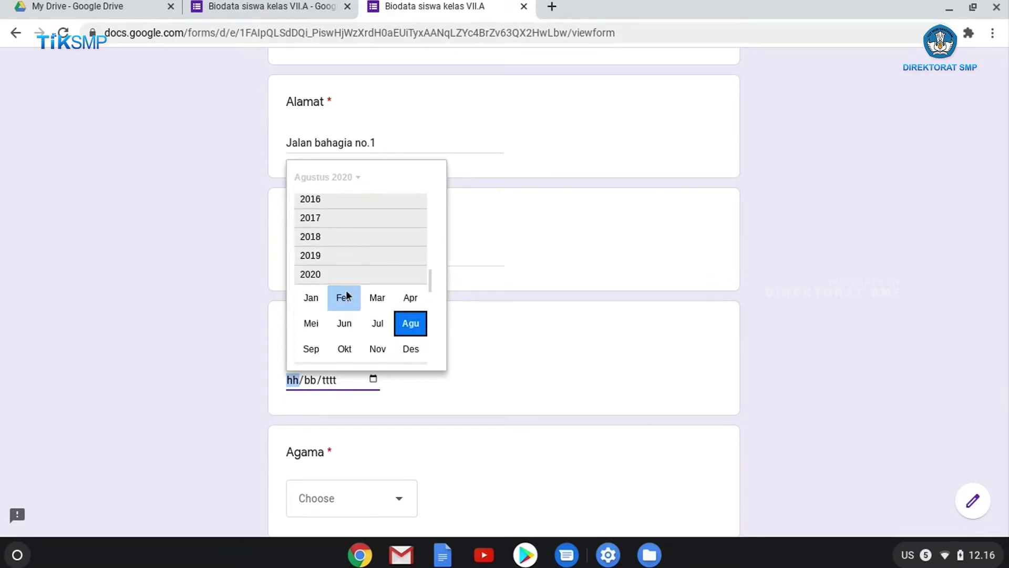
pyautogui.scroll(5, 344, 288)
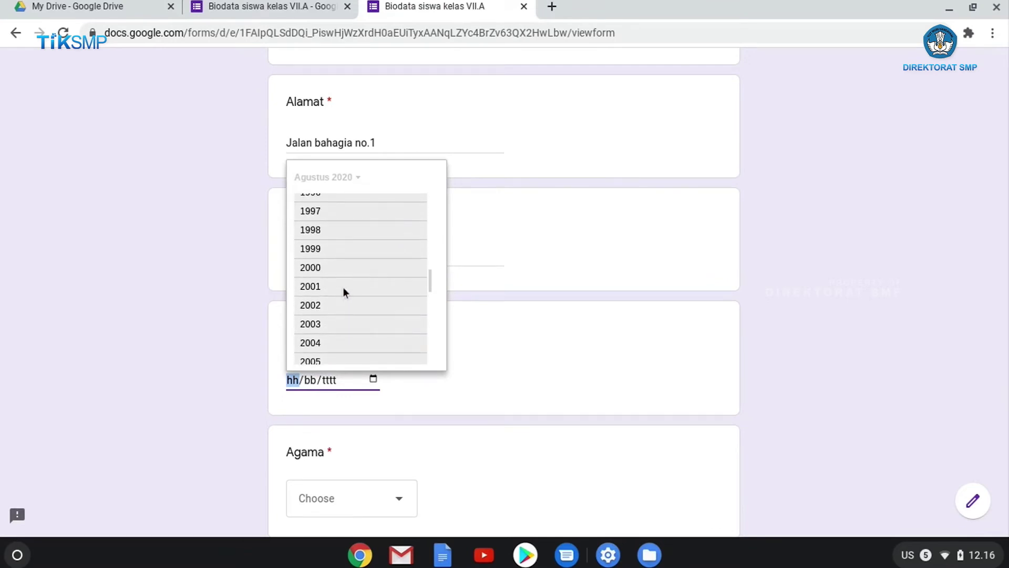
pyautogui.scroll(-1, 336, 316)
pyautogui.click(314, 348)
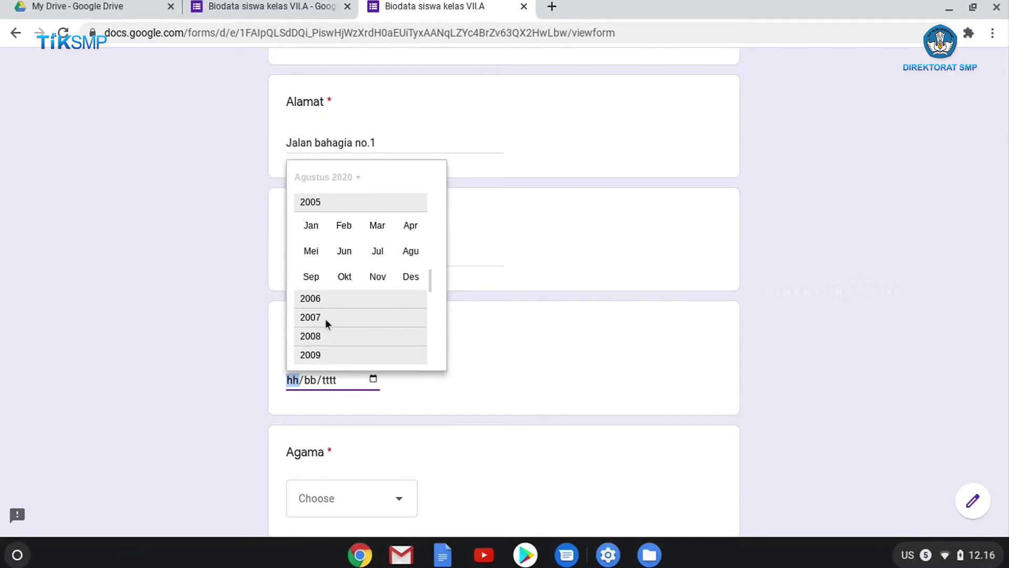
pyautogui.click(326, 318)
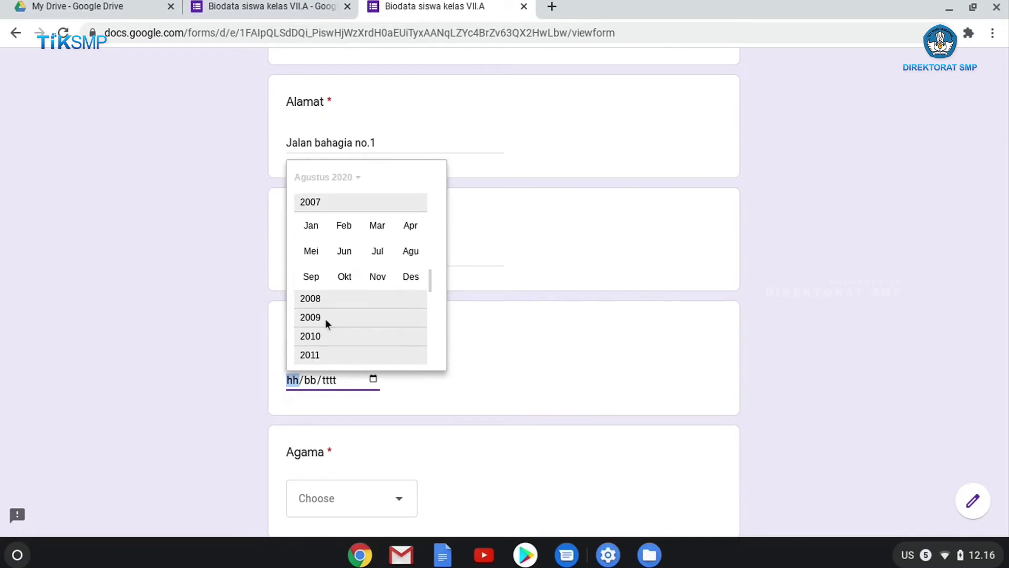
pyautogui.click(410, 251)
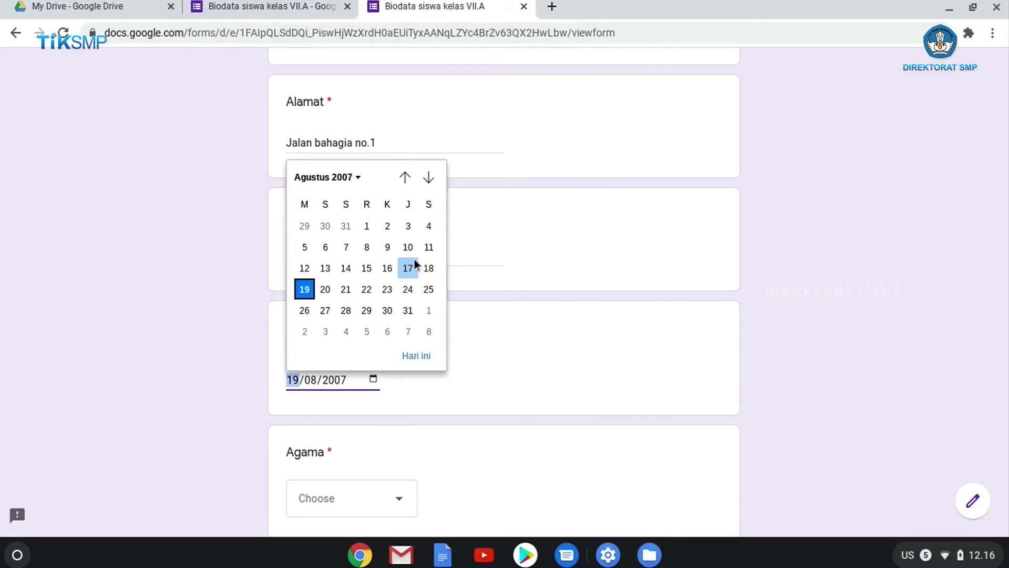
pyautogui.click(366, 248)
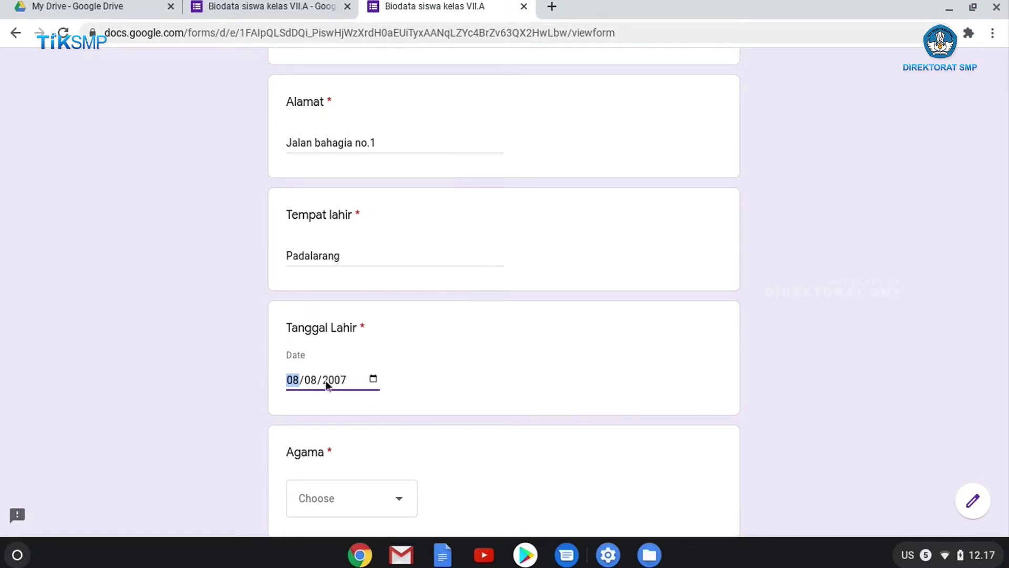
pyautogui.click(373, 379)
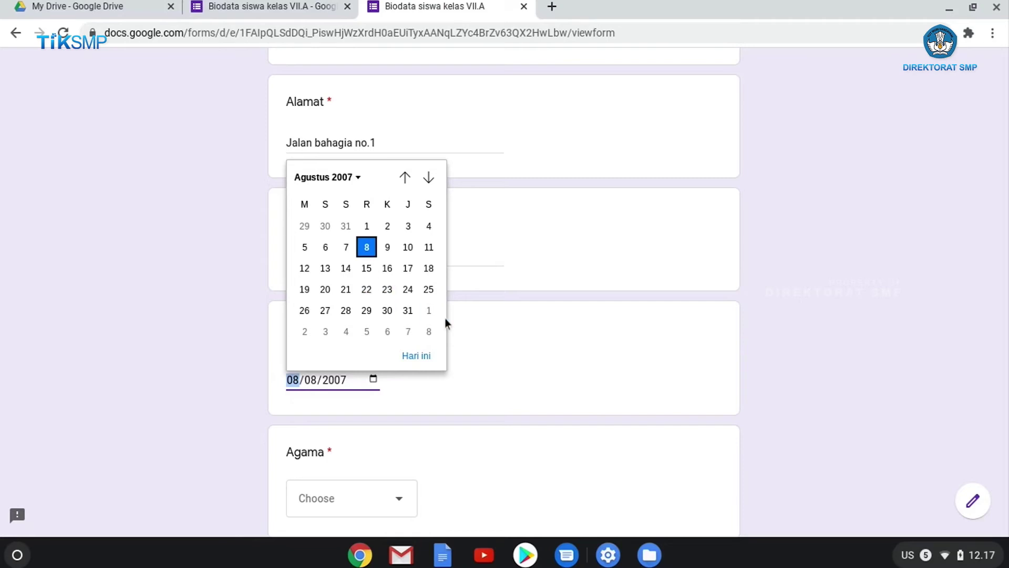
pyautogui.click(514, 354)
pyautogui.scroll(-2, 516, 354)
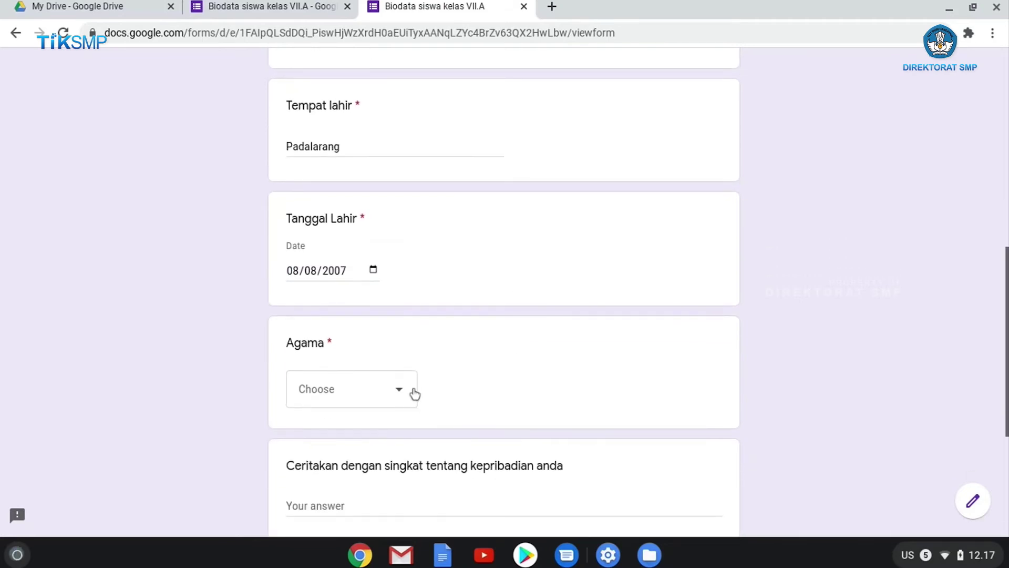
# Answer the Agama dropdown with Islam in the test form
pyautogui.scroll(-1, 413, 392)
pyautogui.scroll(8, 412, 392)
pyautogui.scroll(1, 413, 388)
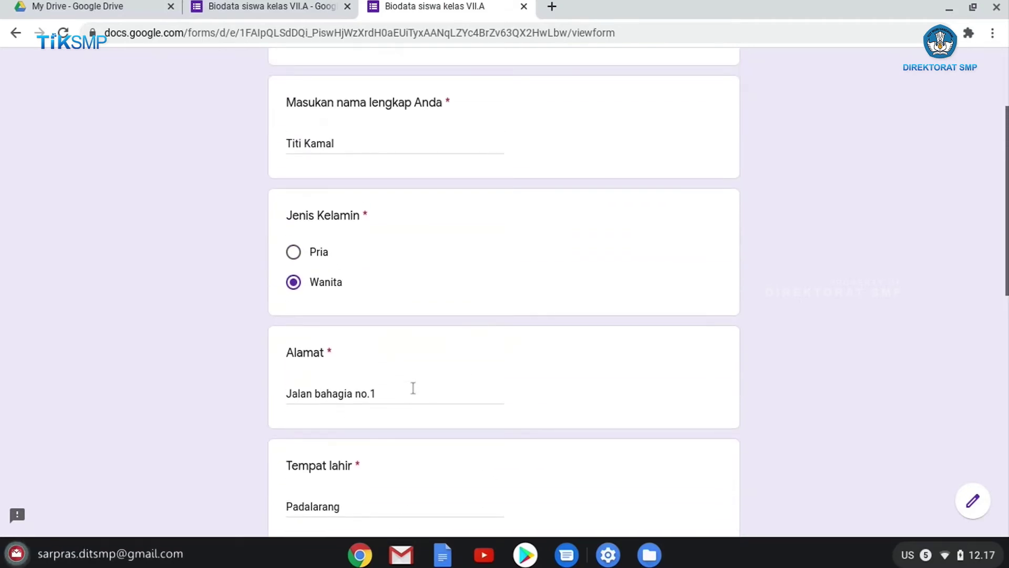
pyautogui.scroll(-10, 413, 388)
pyautogui.scroll(4, 414, 362)
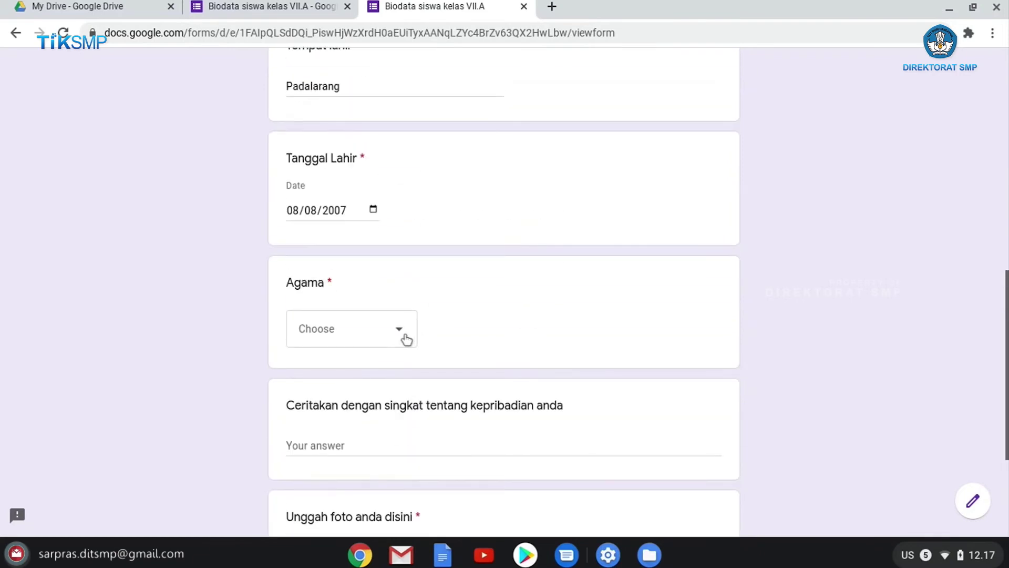
pyautogui.click(406, 339)
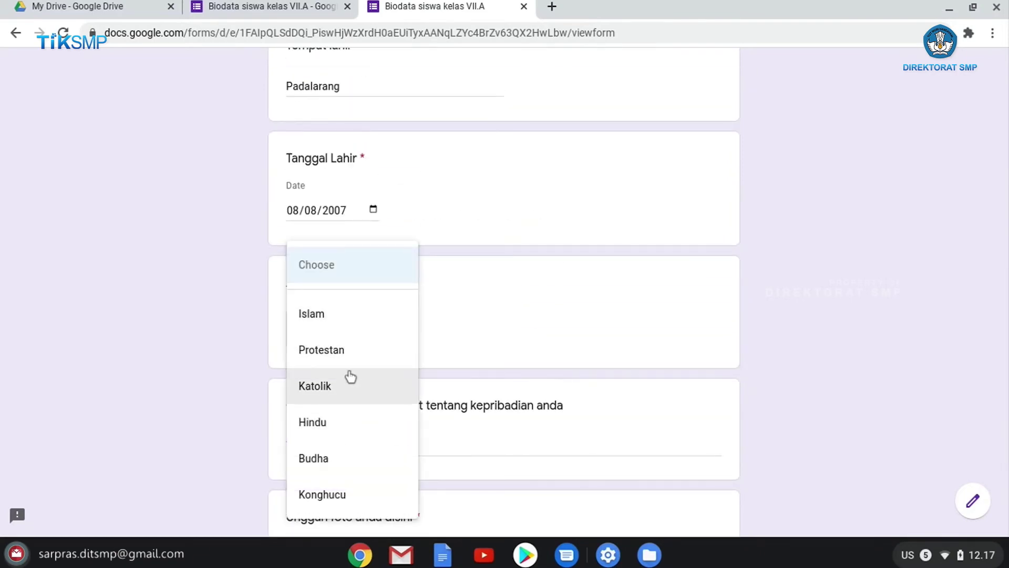
pyautogui.click(503, 310)
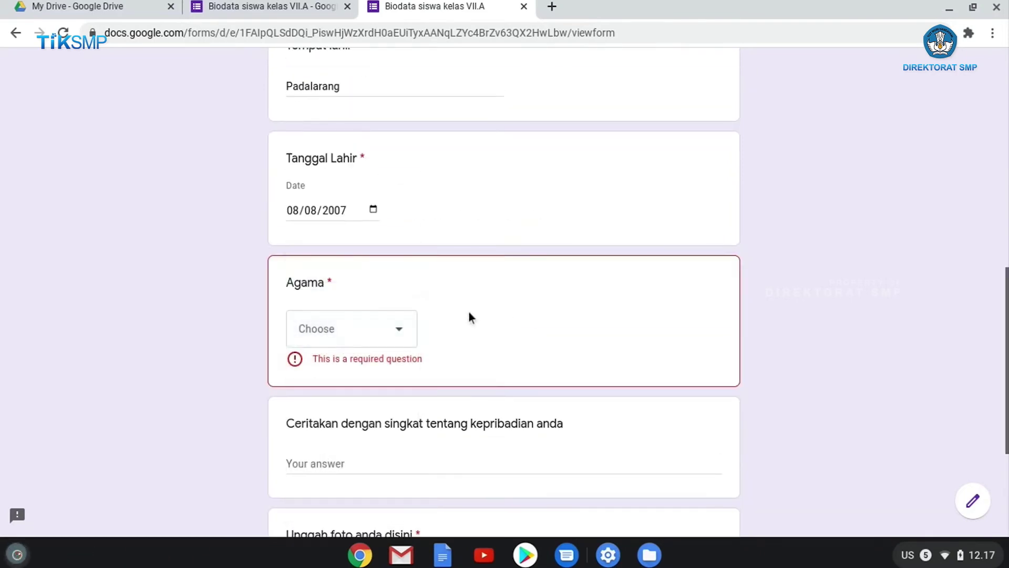
pyautogui.click(406, 330)
pyautogui.click(353, 329)
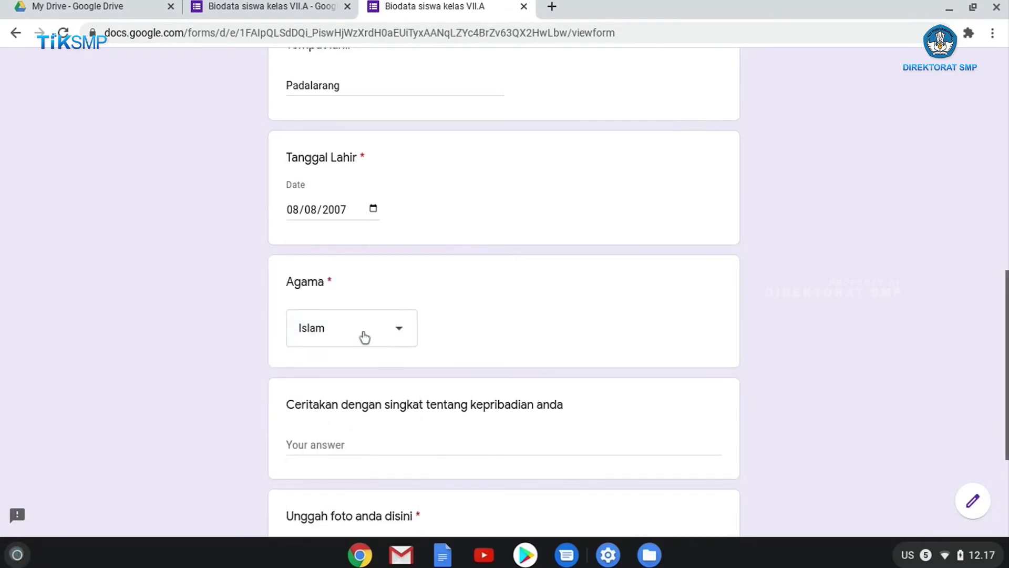
# Close the live form tab, leaving without submitting, and return to editing the questions
pyautogui.scroll(-4, 363, 335)
pyautogui.scroll(20, 360, 334)
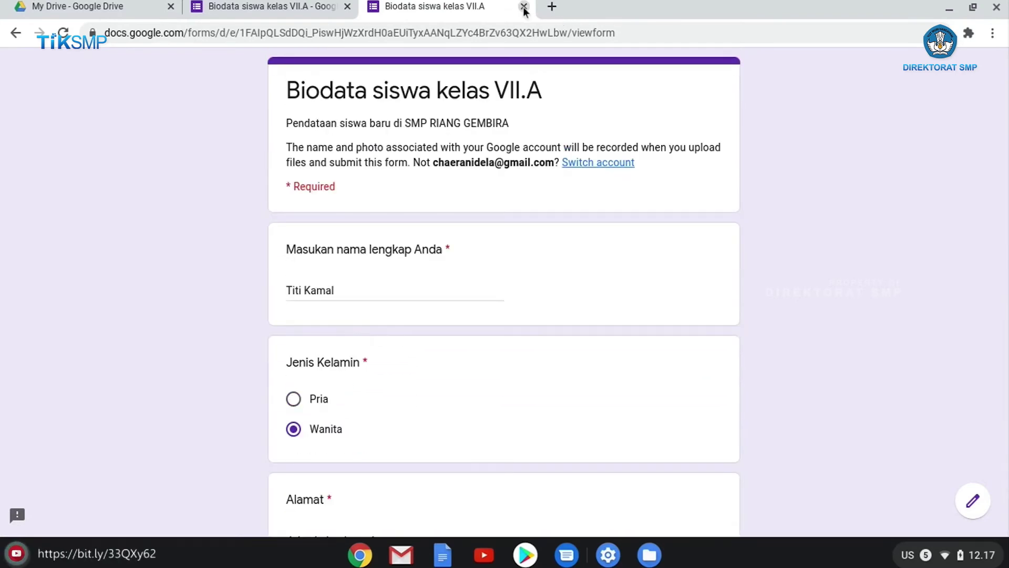
pyautogui.click(524, 7)
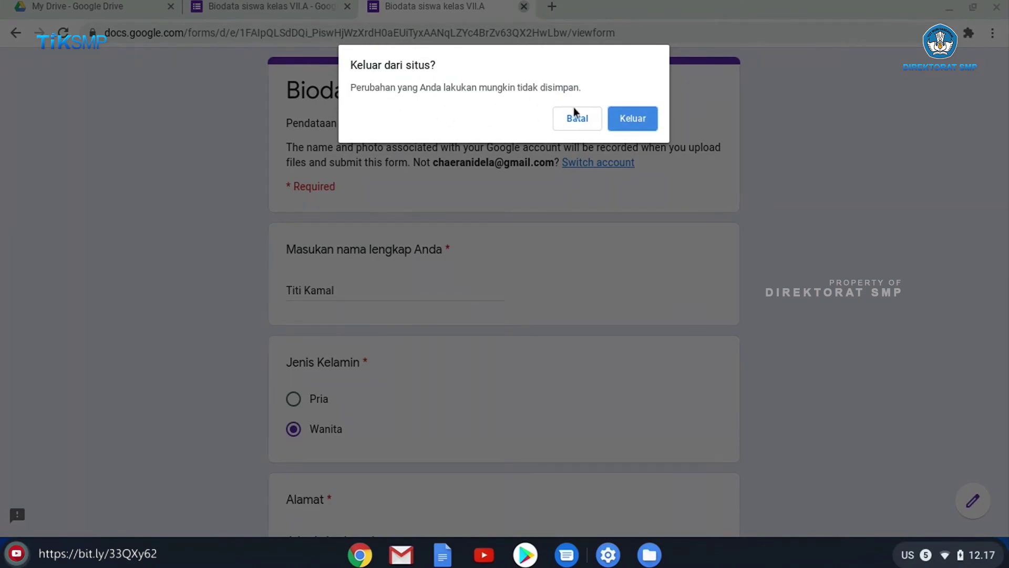
pyautogui.click(611, 122)
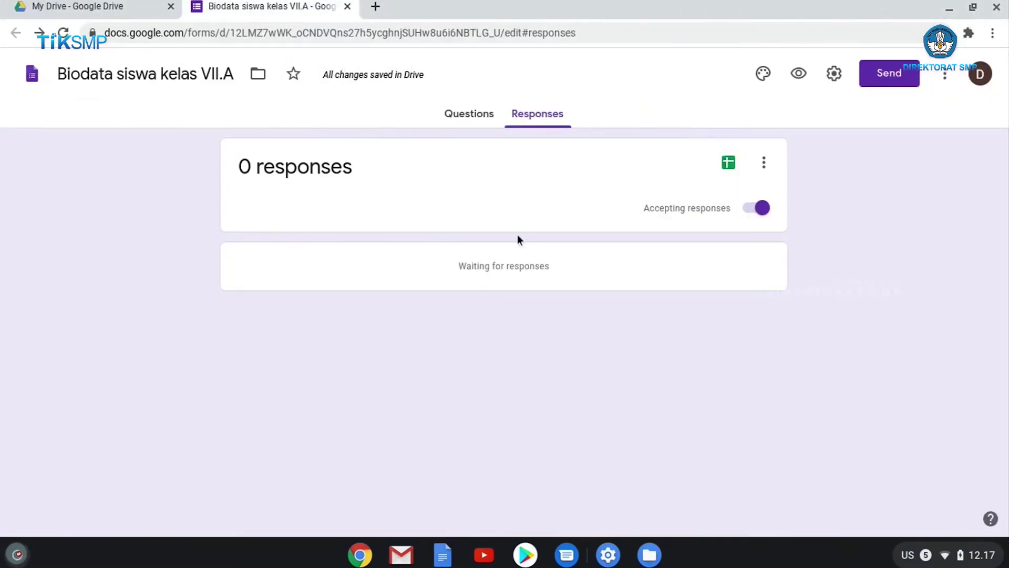
pyautogui.click(468, 114)
# Add a new Checkboxes question titled Hobi below Agama
pyautogui.scroll(-15, 513, 279)
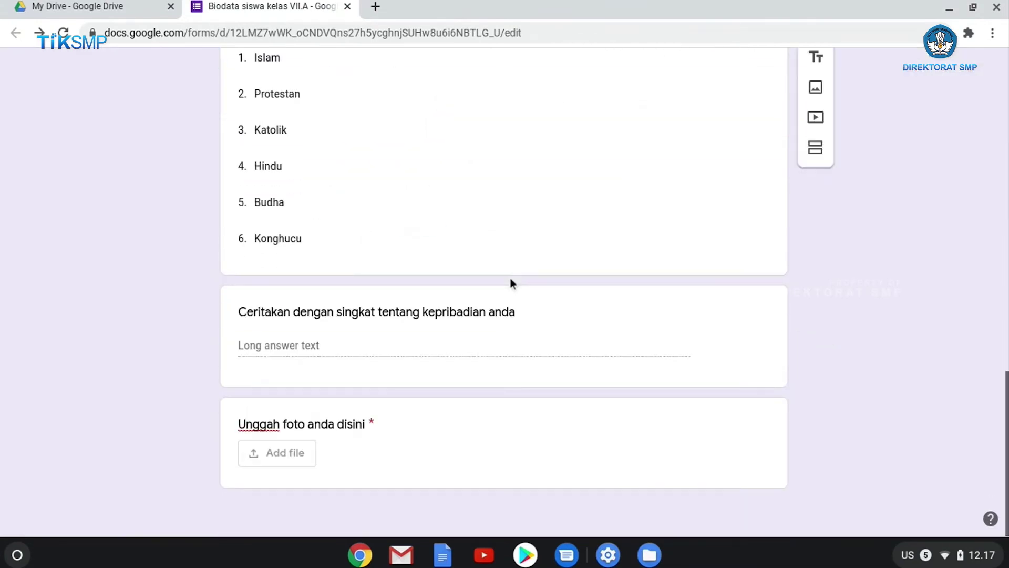
pyautogui.scroll(10, 507, 280)
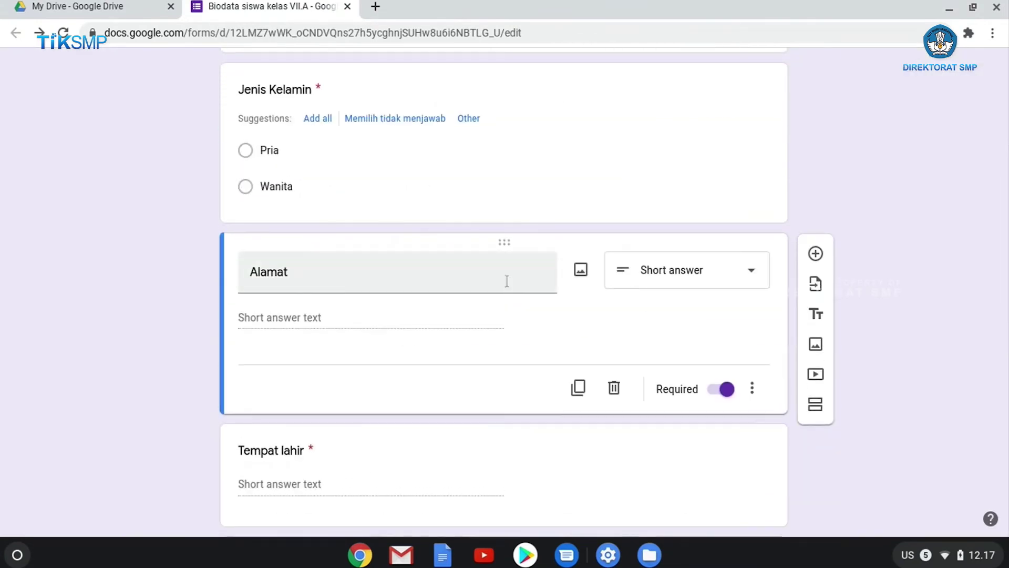
pyautogui.scroll(-10, 507, 281)
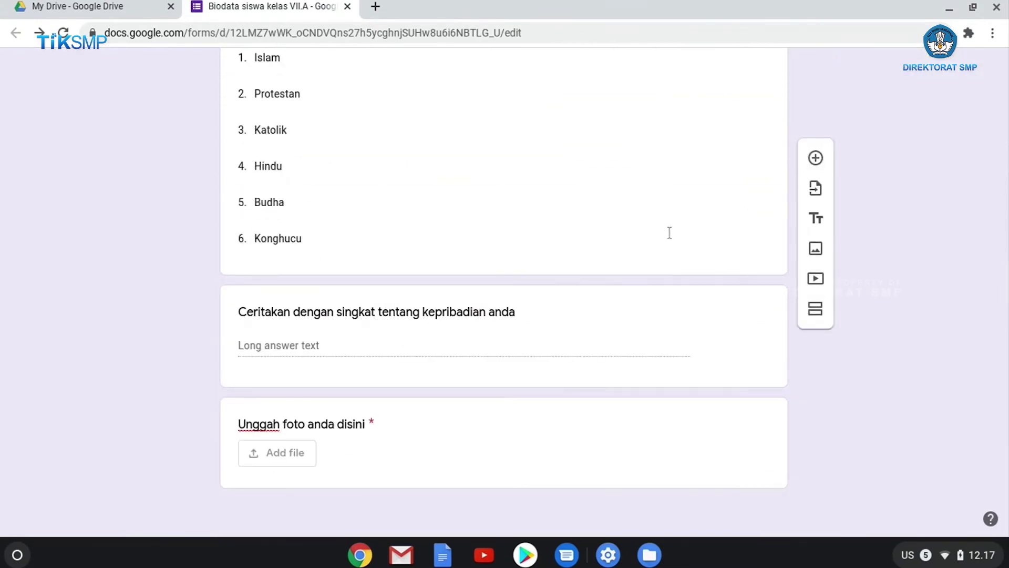
pyautogui.scroll(2, 725, 265)
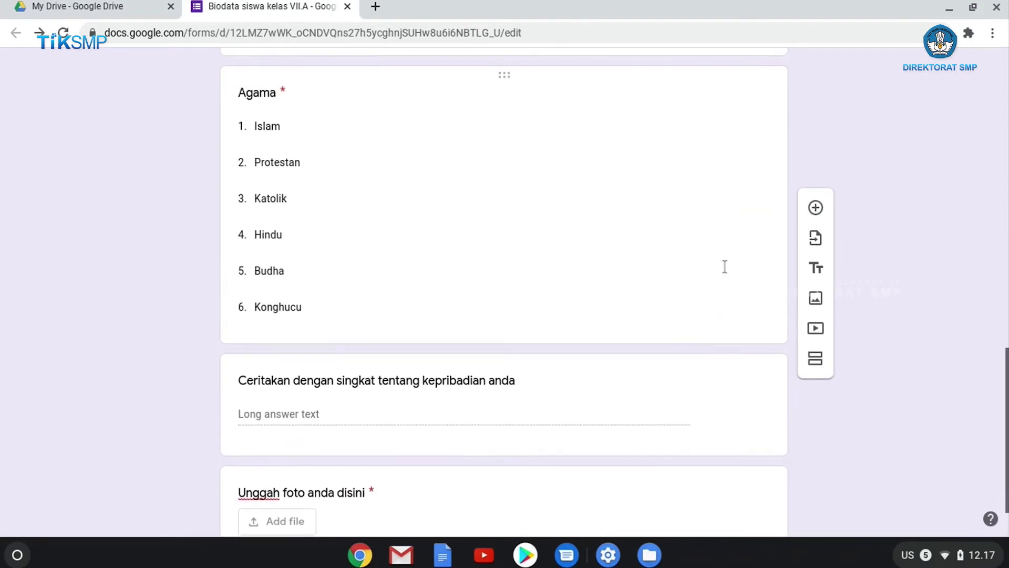
pyautogui.scroll(-1, 823, 192)
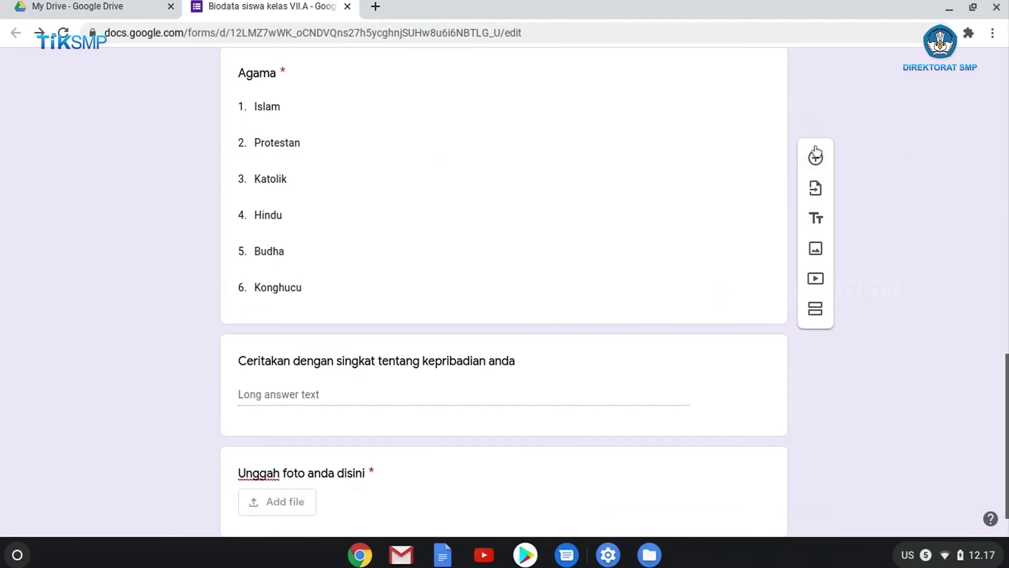
pyautogui.click(668, 157)
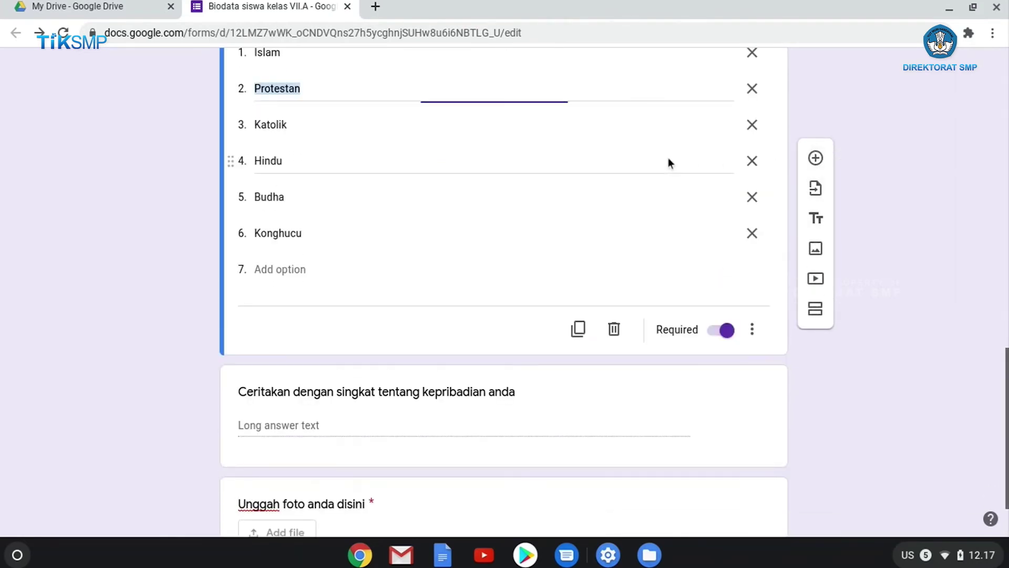
pyautogui.click(816, 159)
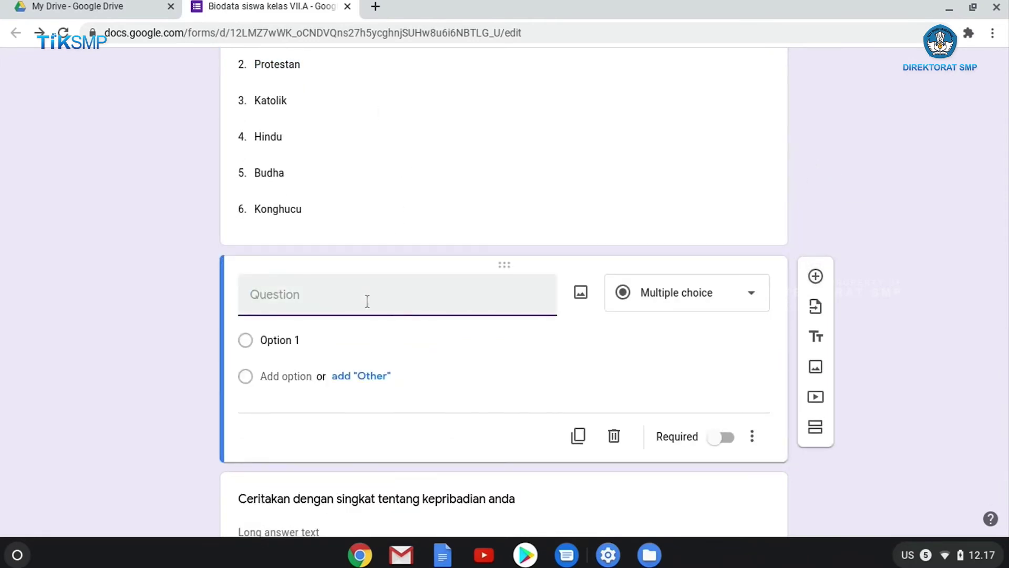
pyautogui.write('Hobi')
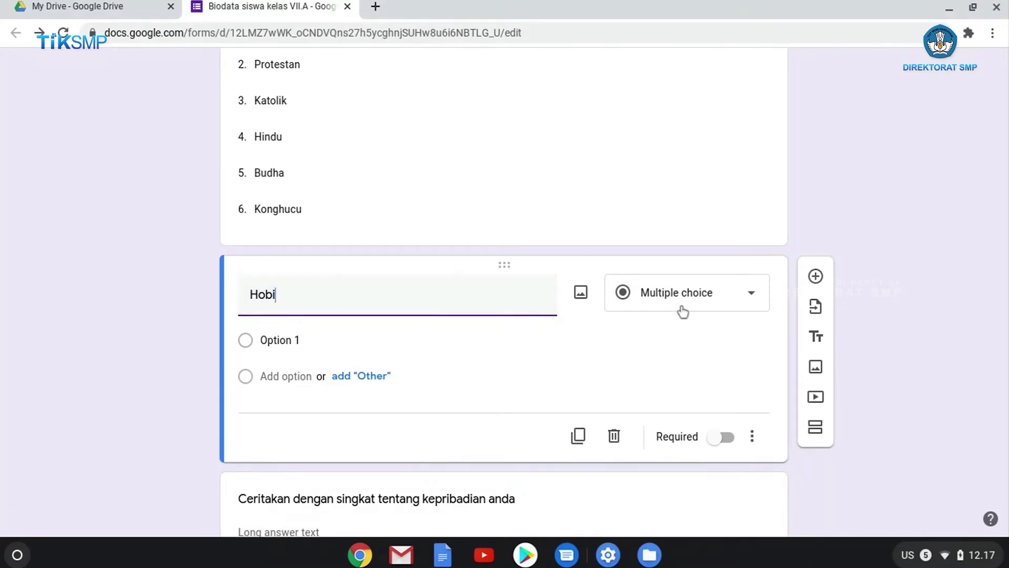
pyautogui.click(692, 304)
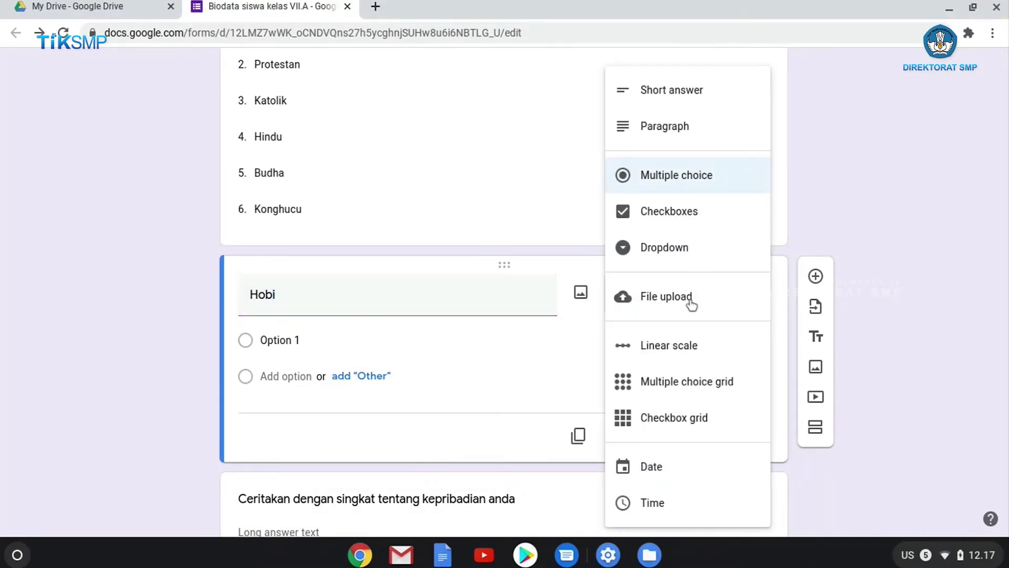
pyautogui.click(690, 229)
# Give Hobi the options Bersepeda, Membaca buku, Melakukan programming, Matematika, Berkebun, plus Other
pyautogui.click(305, 340)
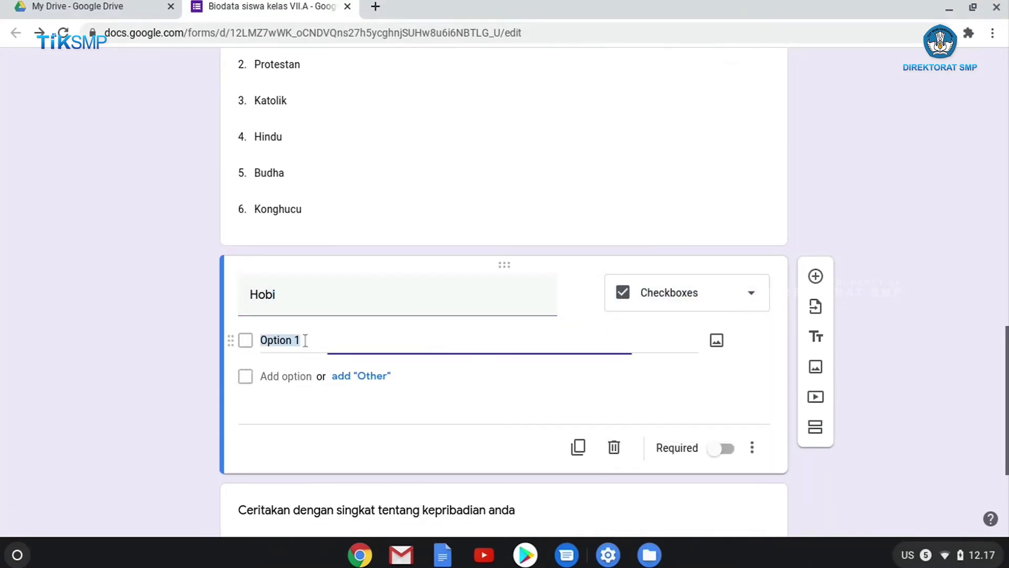
pyautogui.write('Bersepeda')
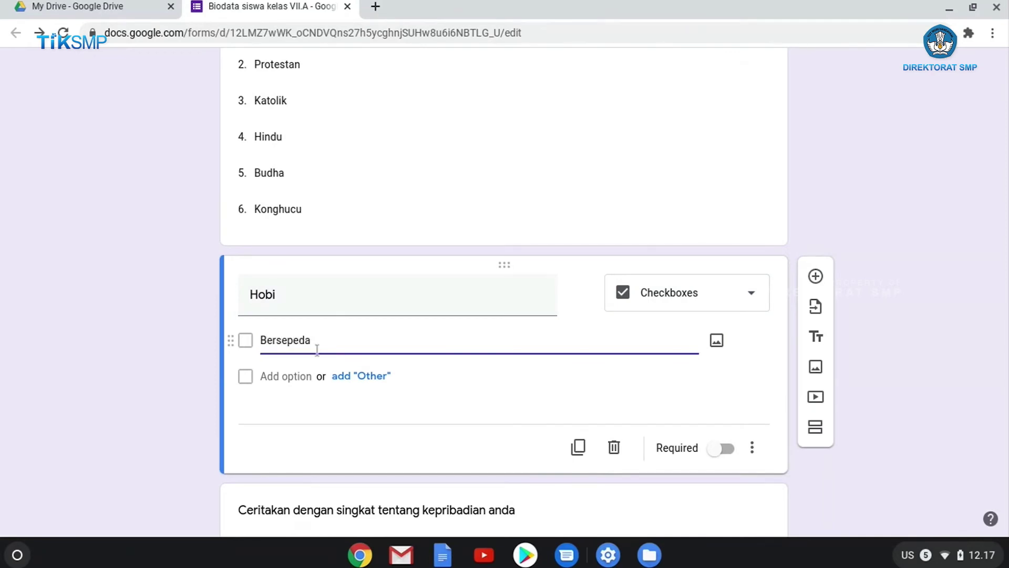
pyautogui.click(294, 373)
pyautogui.write('Membaca buku')
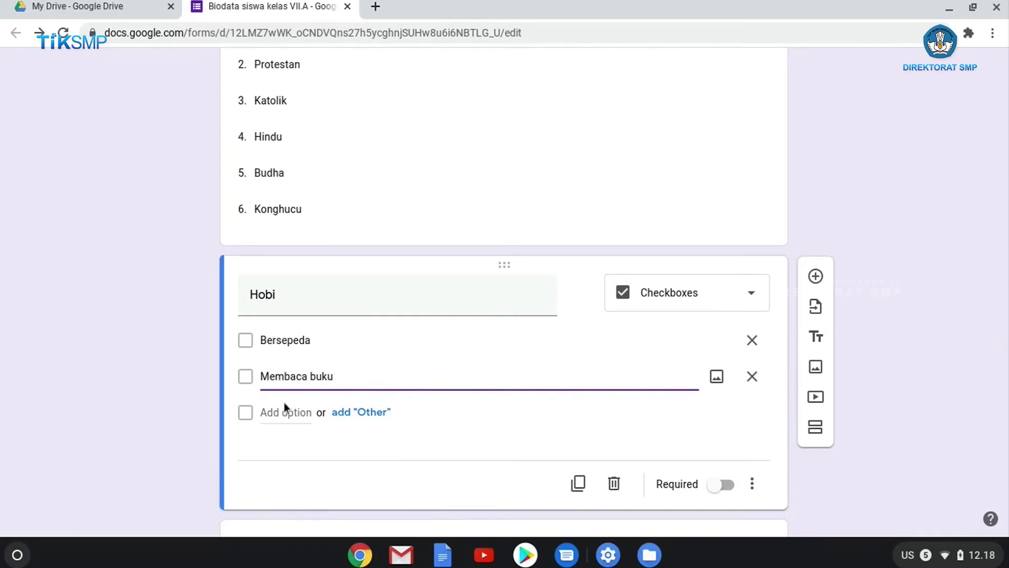
pyautogui.click(283, 410)
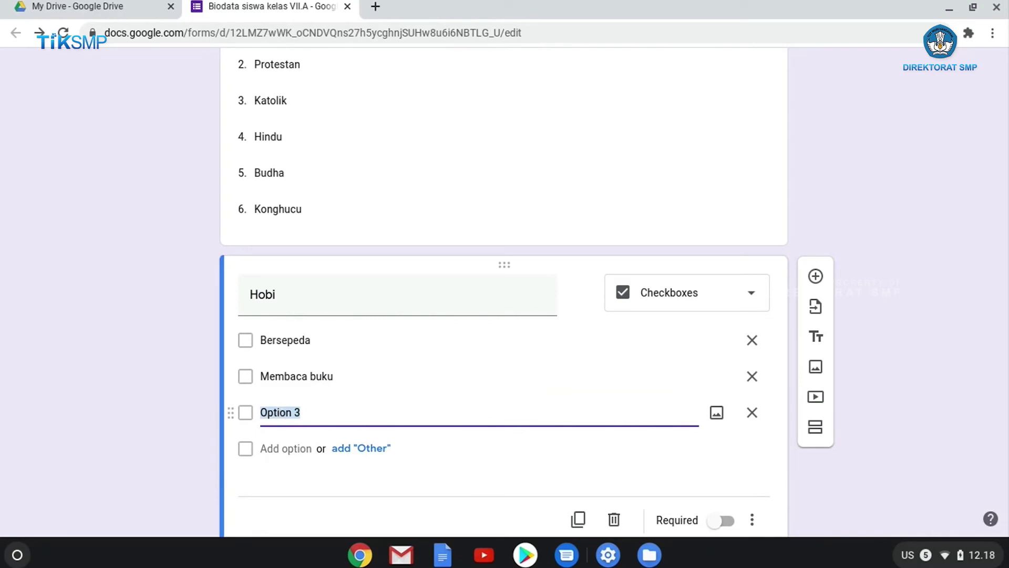
pyautogui.write('Melakukan programming')
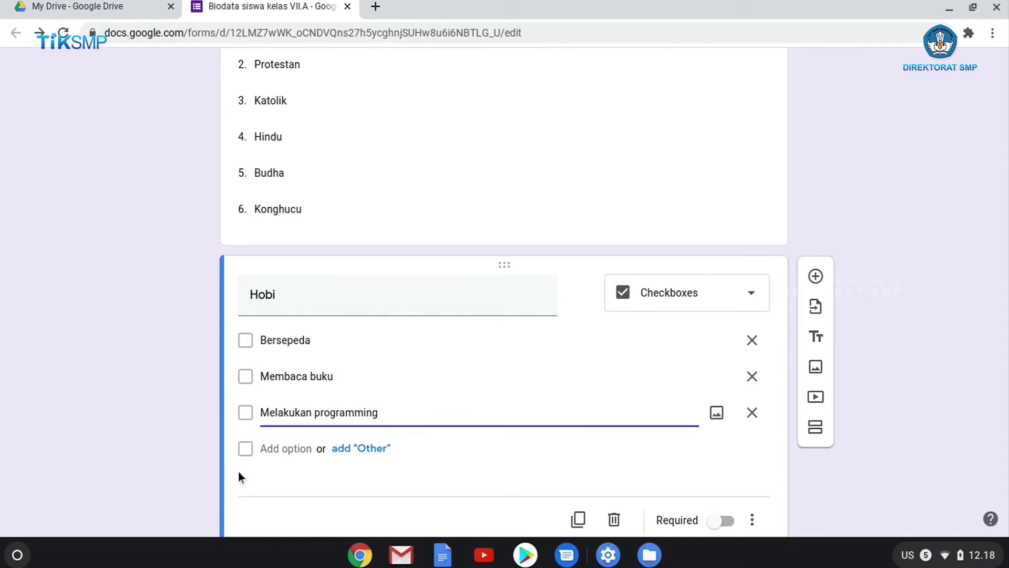
pyautogui.click(287, 453)
pyautogui.write('Matematika')
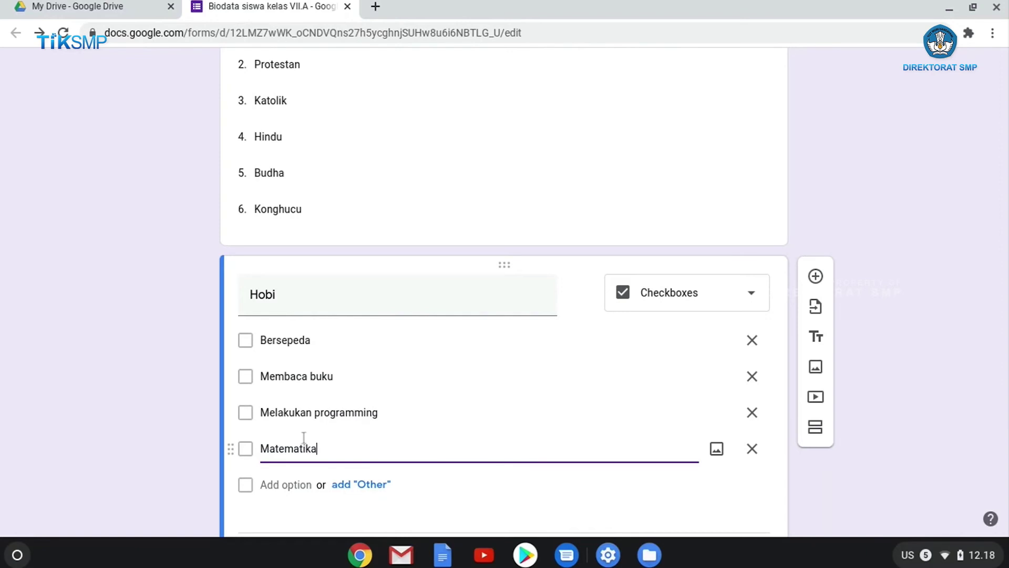
pyautogui.click(287, 484)
pyautogui.write('Berkebun')
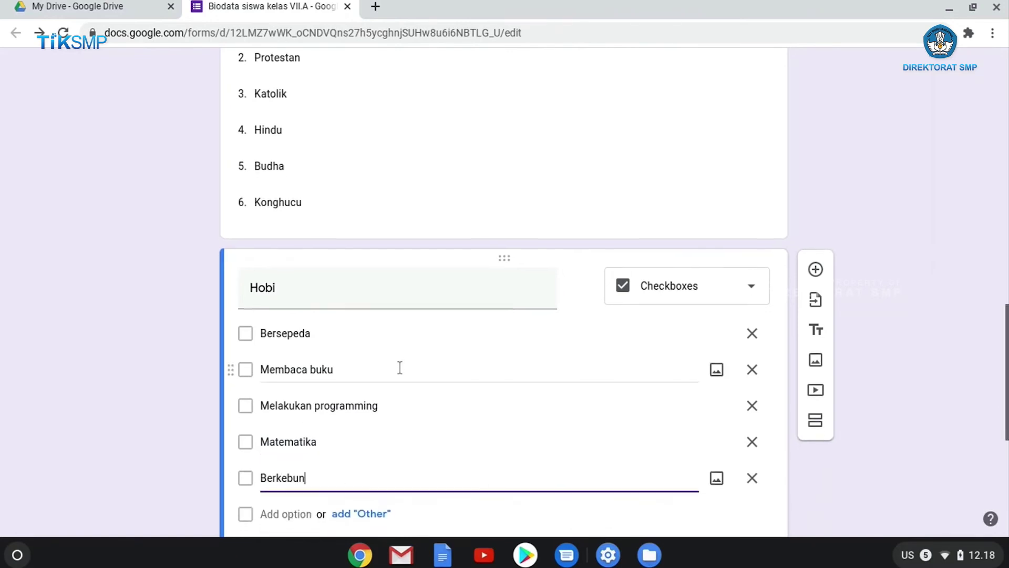
pyautogui.scroll(-1, 399, 367)
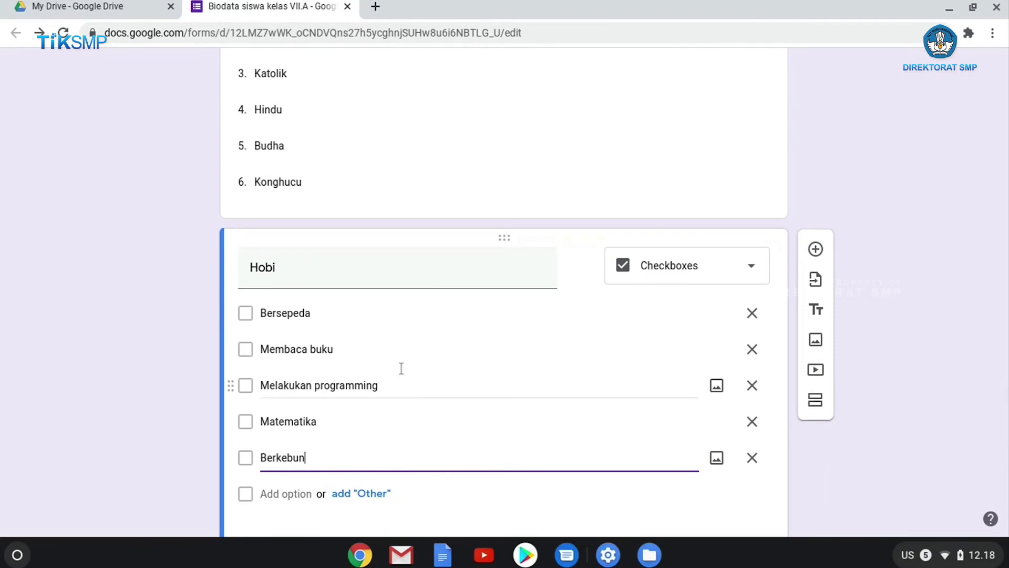
pyautogui.scroll(-1, 309, 479)
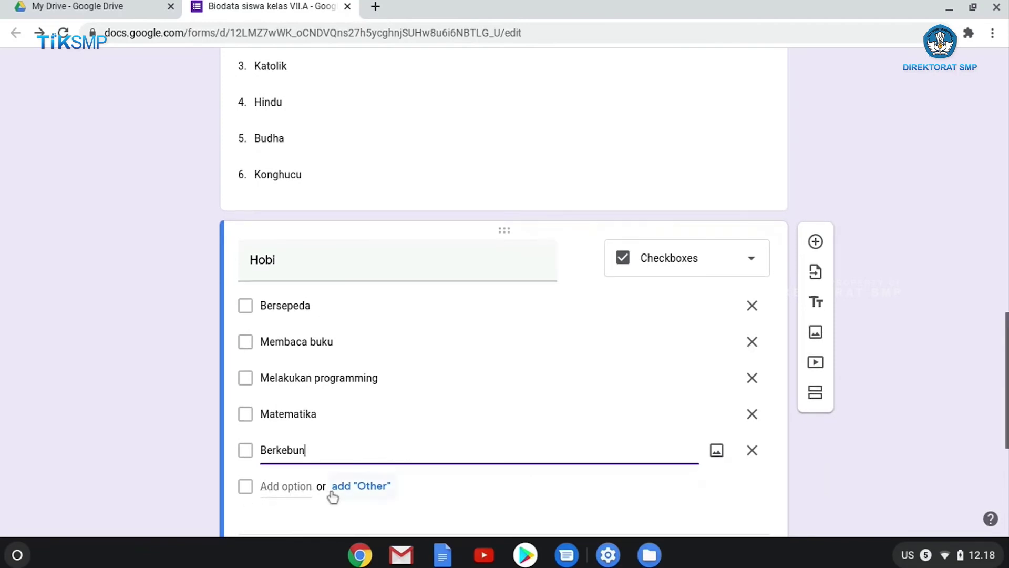
pyautogui.click(362, 488)
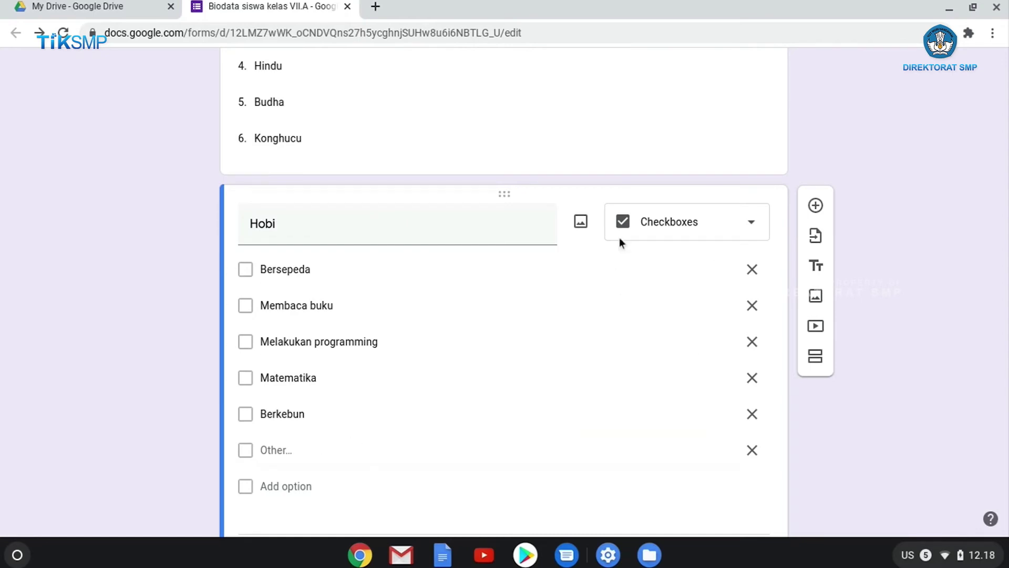
# Reopen the Agama question and select its Protestan option text
pyautogui.scroll(8, 654, 322)
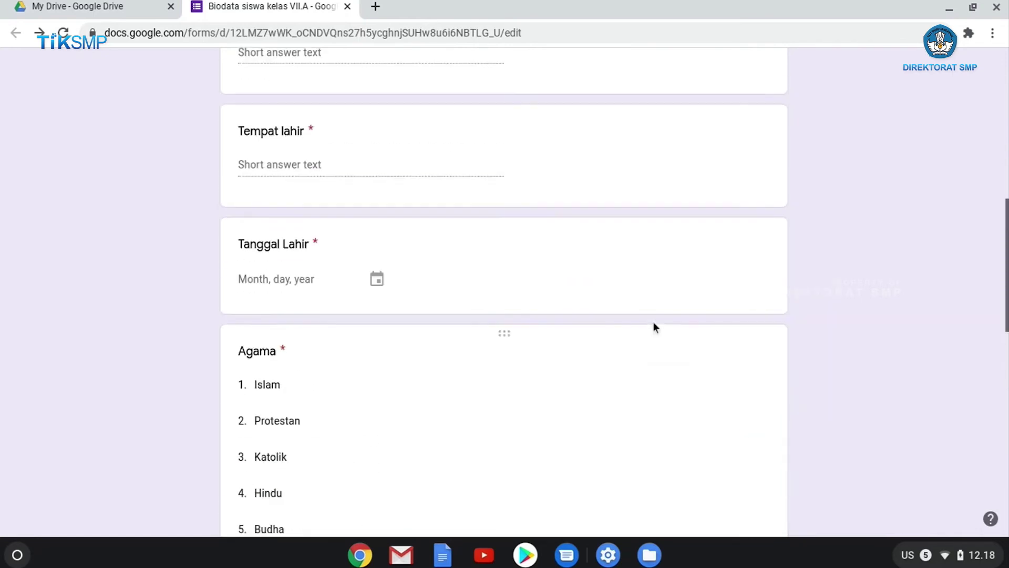
pyautogui.click(654, 324)
pyautogui.click(463, 363)
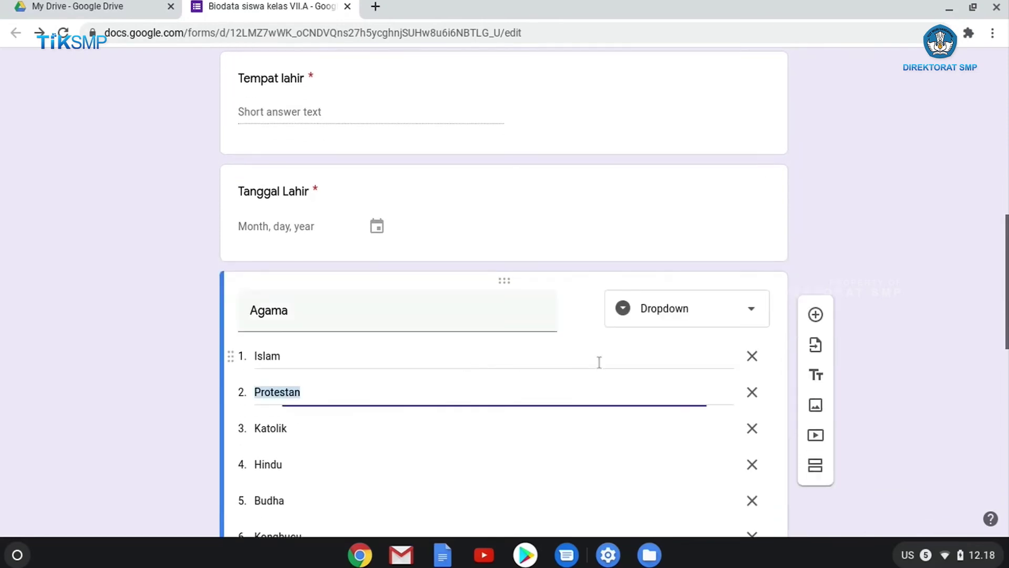
pyautogui.scroll(-5, 424, 339)
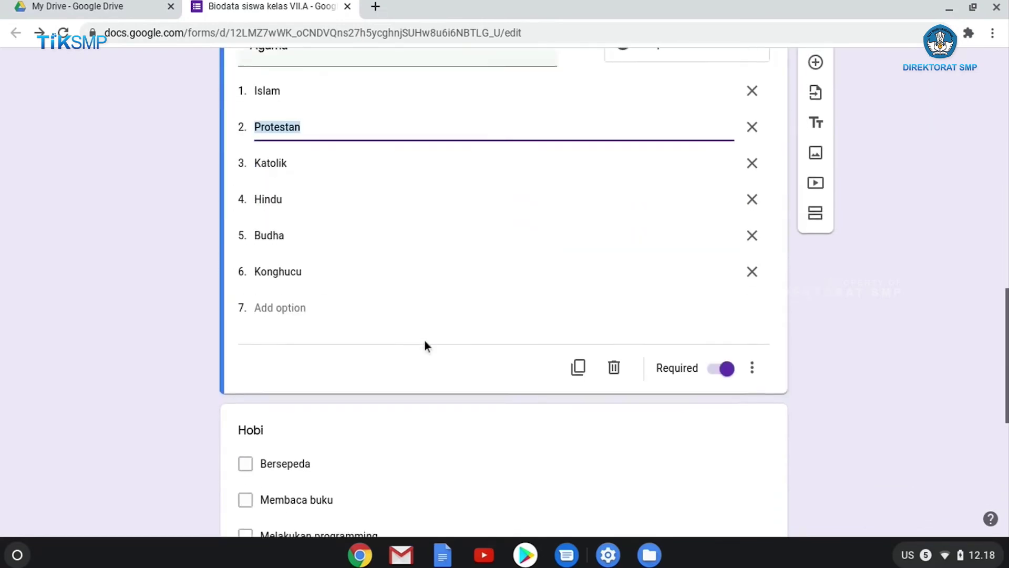
pyautogui.scroll(-6, 424, 346)
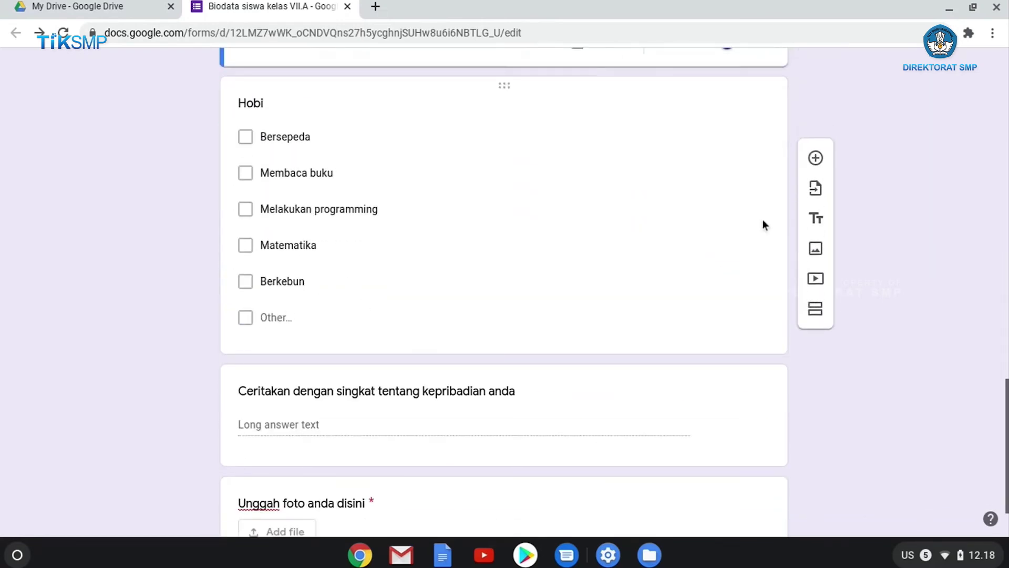
pyautogui.scroll(15, 471, 223)
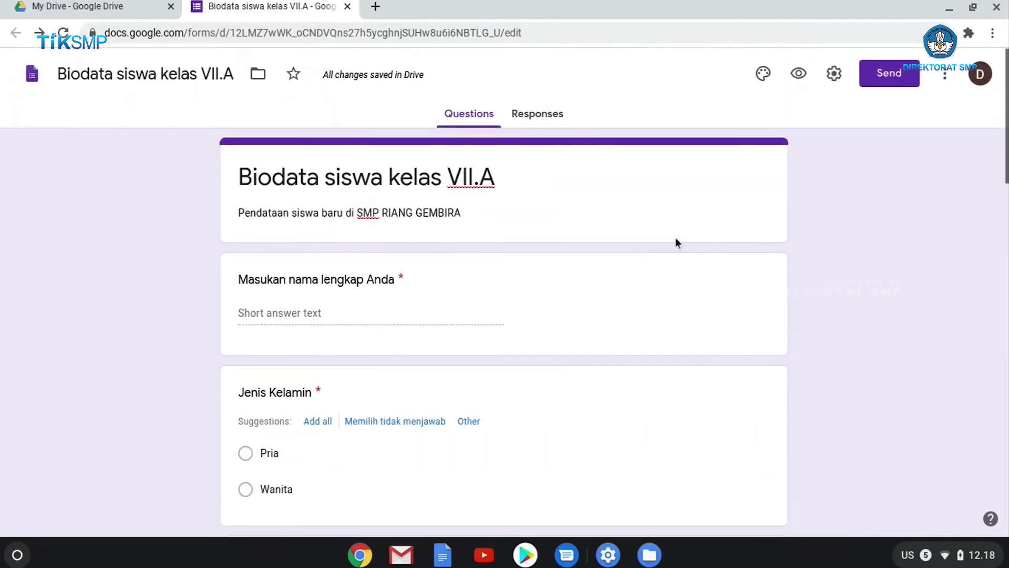
# Copy the form's share link and load the live form in a new tab
pyautogui.click(894, 80)
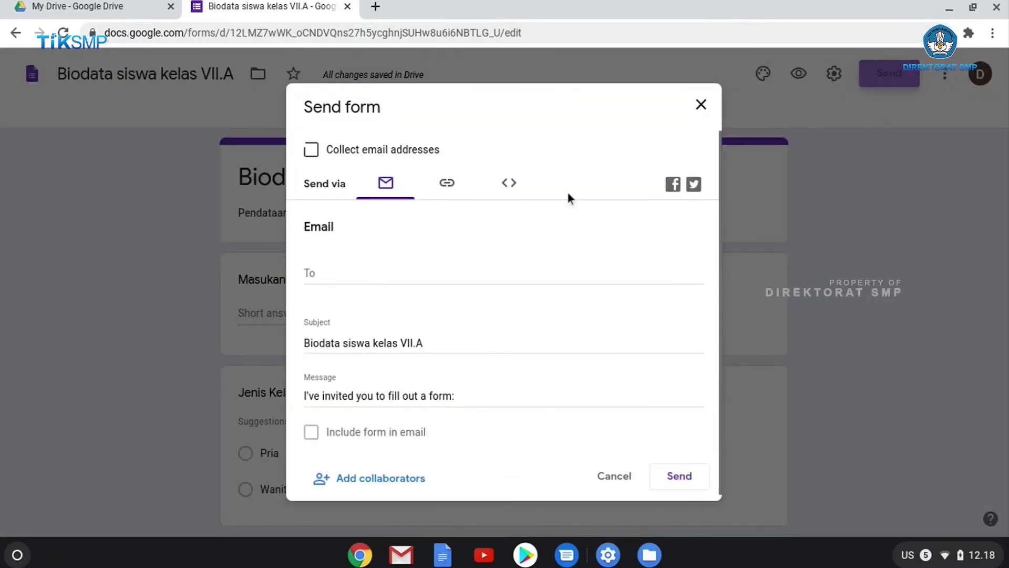
pyautogui.click(439, 193)
pyautogui.click(315, 258)
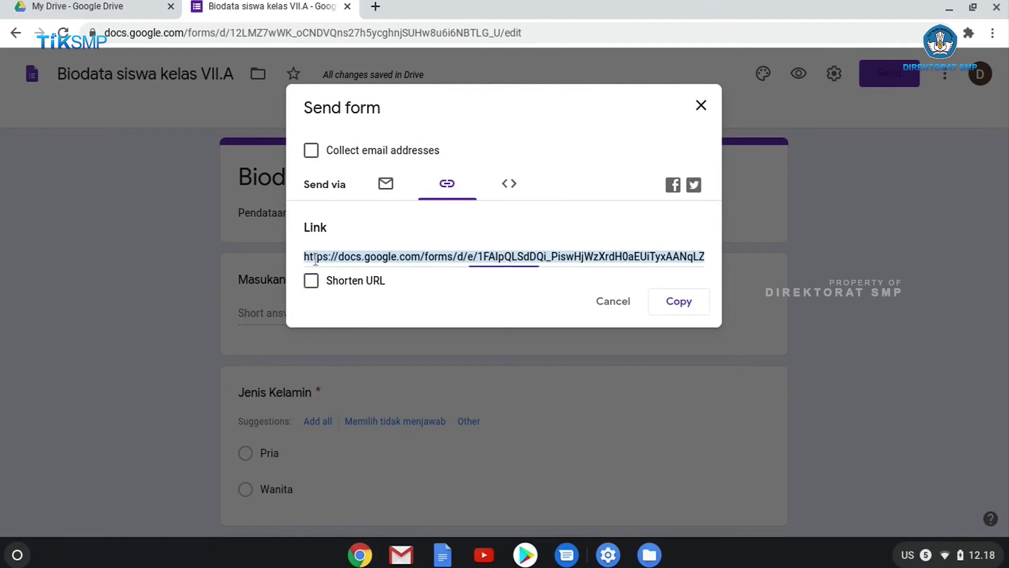
pyautogui.hotkey('ctrl', 'c')
pyautogui.click(375, 7)
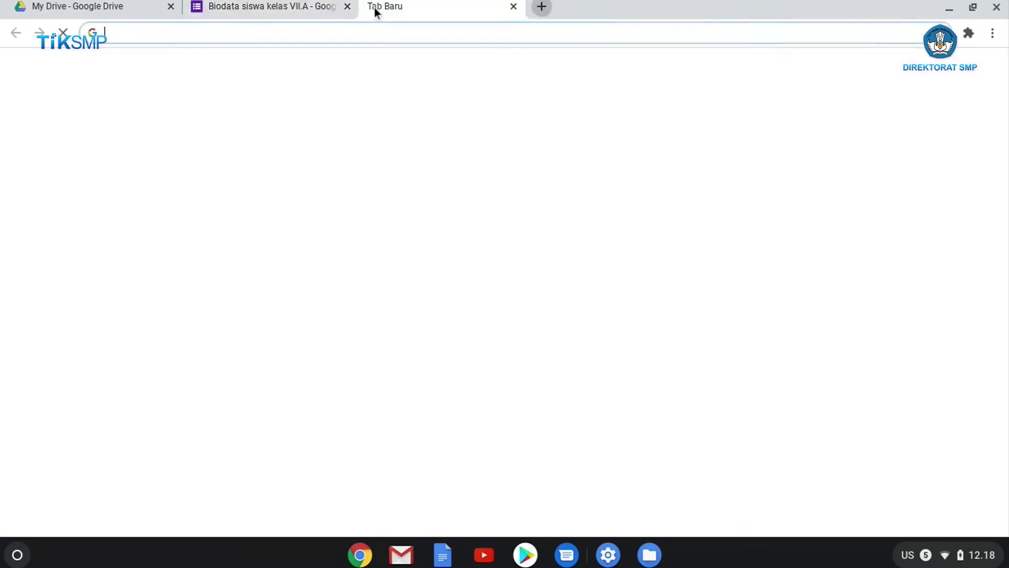
pyautogui.click(373, 33)
pyautogui.hotkey('ctrl', 'v')
pyautogui.press('Return')
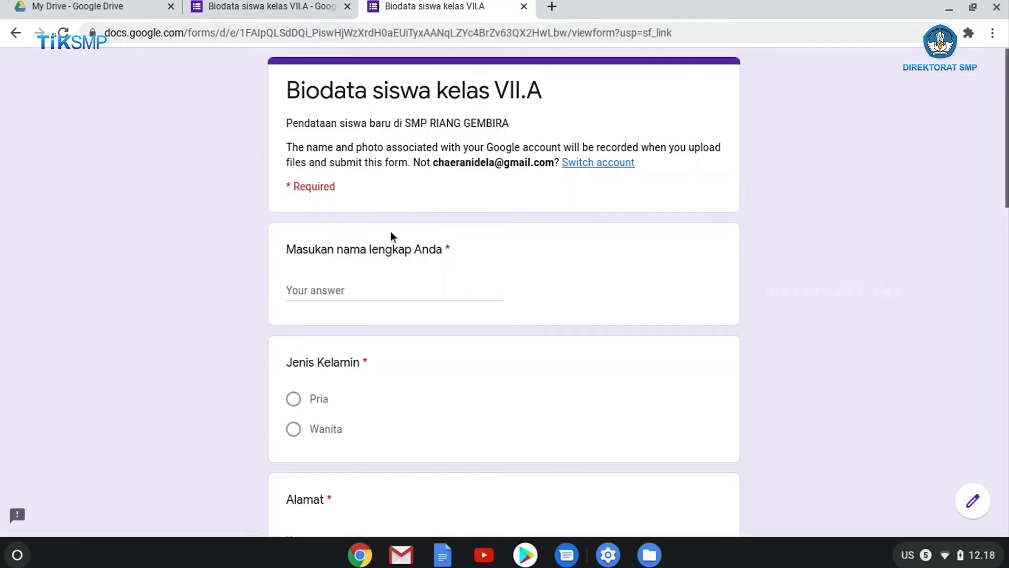
# Fill in the student's full name, choose Wanita as gender, and enter the address
pyautogui.click(316, 289)
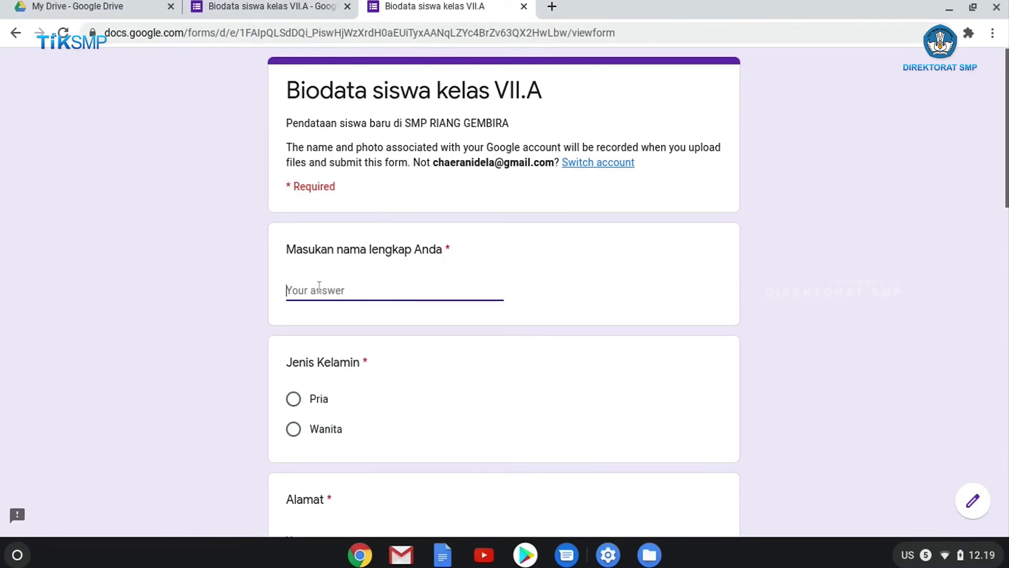
pyautogui.write('Titi Kamal')
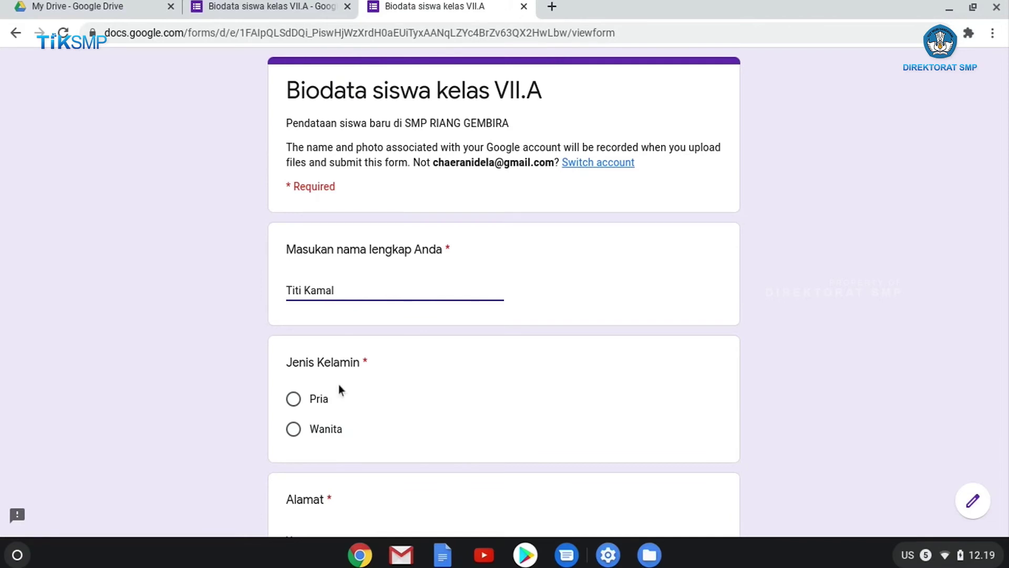
pyautogui.click(293, 429)
pyautogui.scroll(-2, 365, 390)
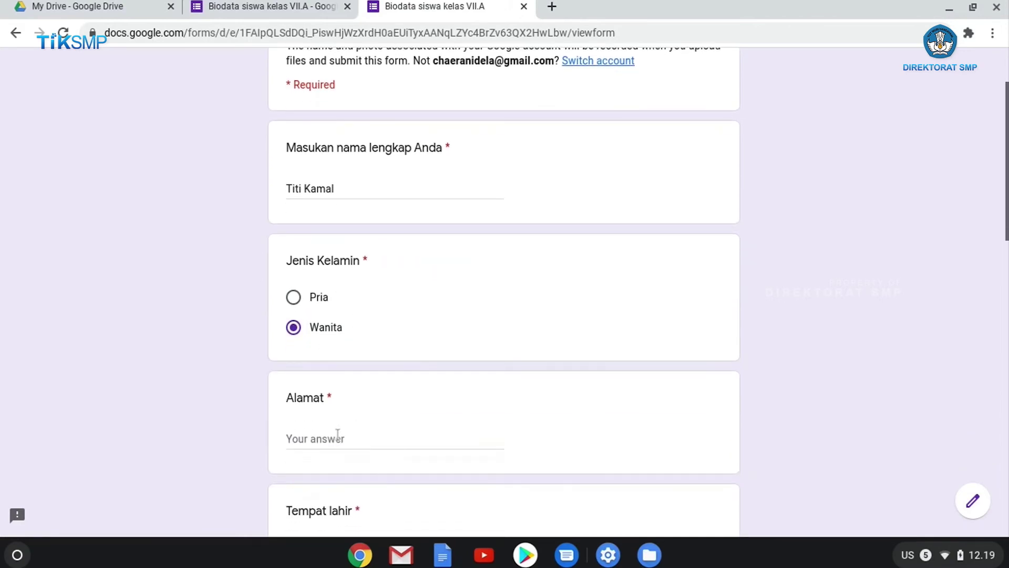
pyautogui.click(338, 436)
pyautogui.write('Jalan bahagia no.1')
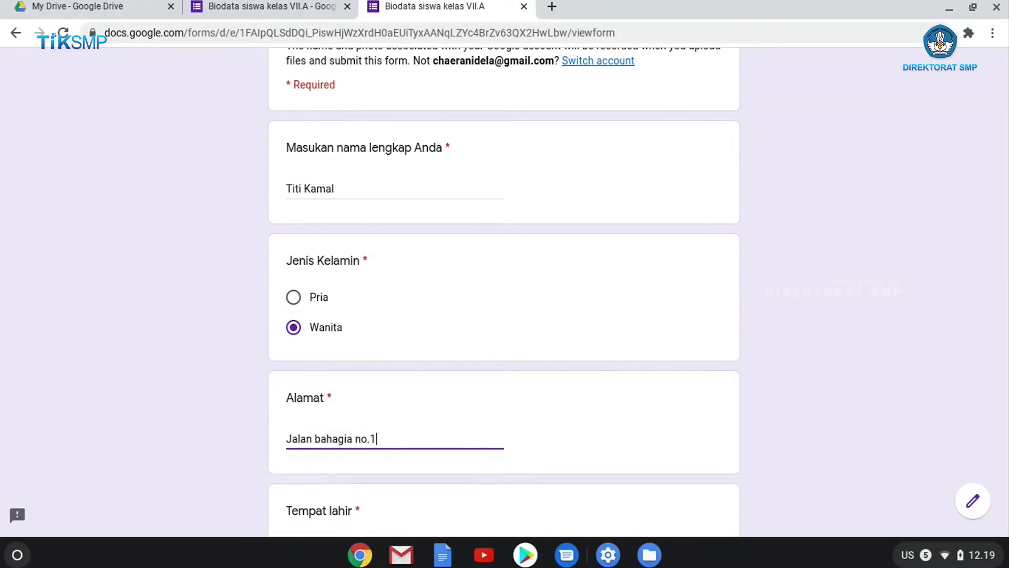
pyautogui.scroll(-5, 348, 430)
pyautogui.click(359, 287)
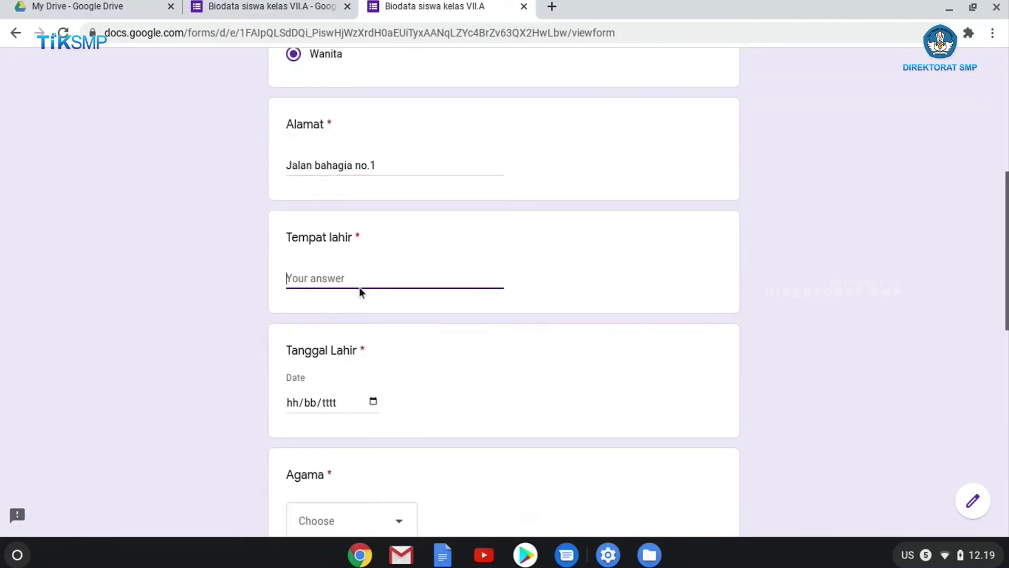
pyautogui.write('Padalarang')
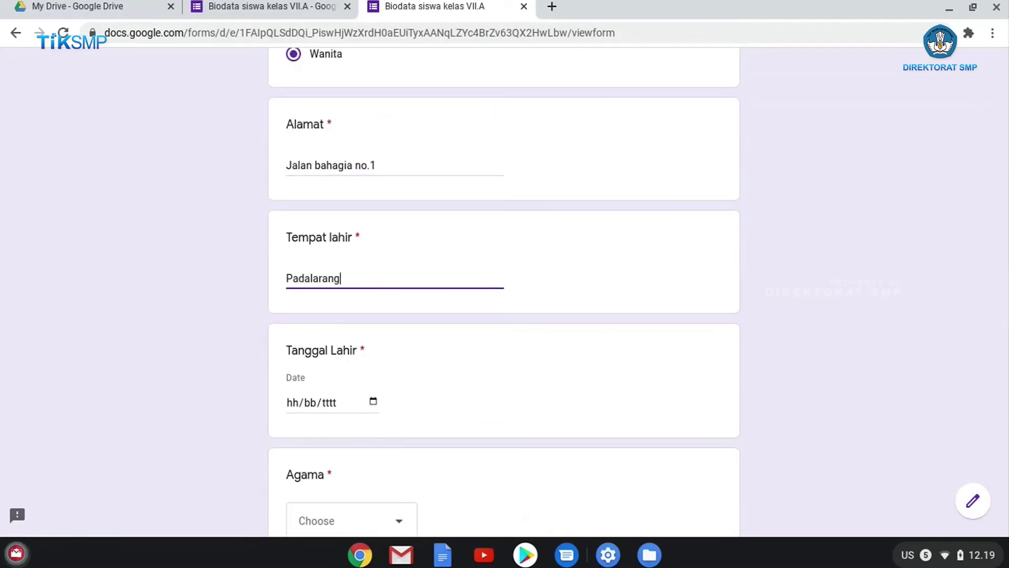
pyautogui.click(373, 401)
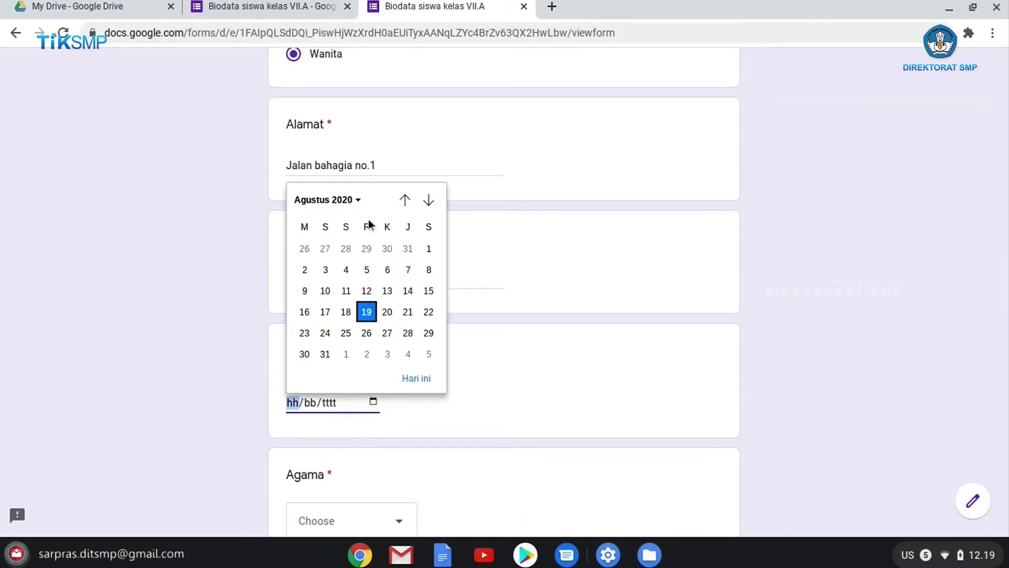
pyautogui.click(358, 202)
pyautogui.scroll(3, 343, 289)
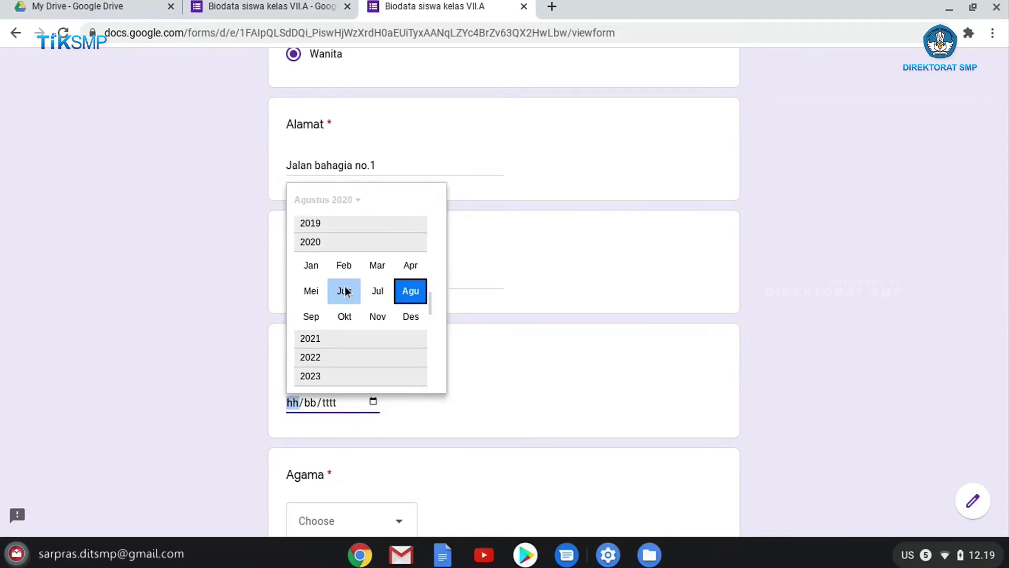
pyautogui.scroll(5, 344, 290)
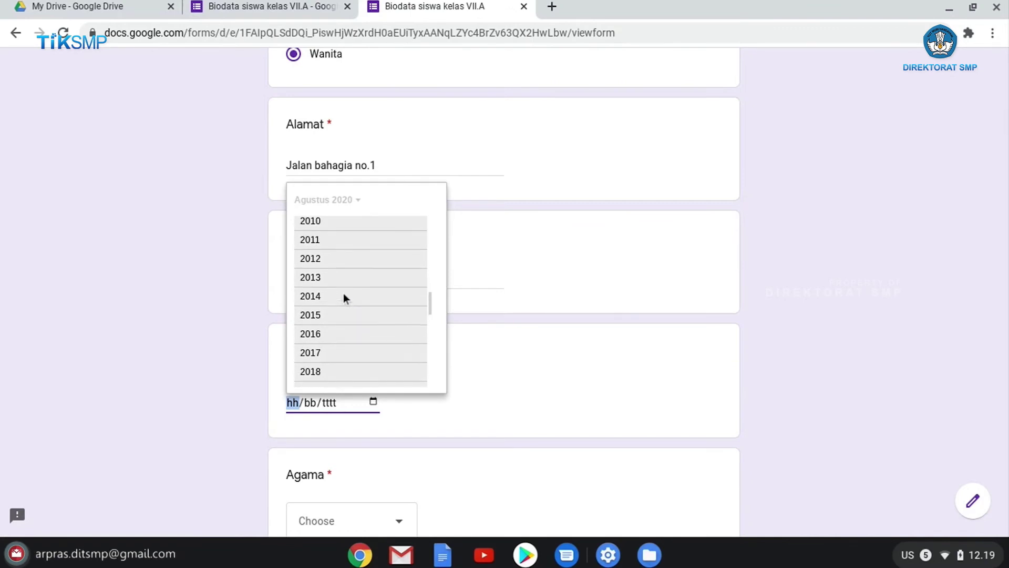
pyautogui.click(343, 289)
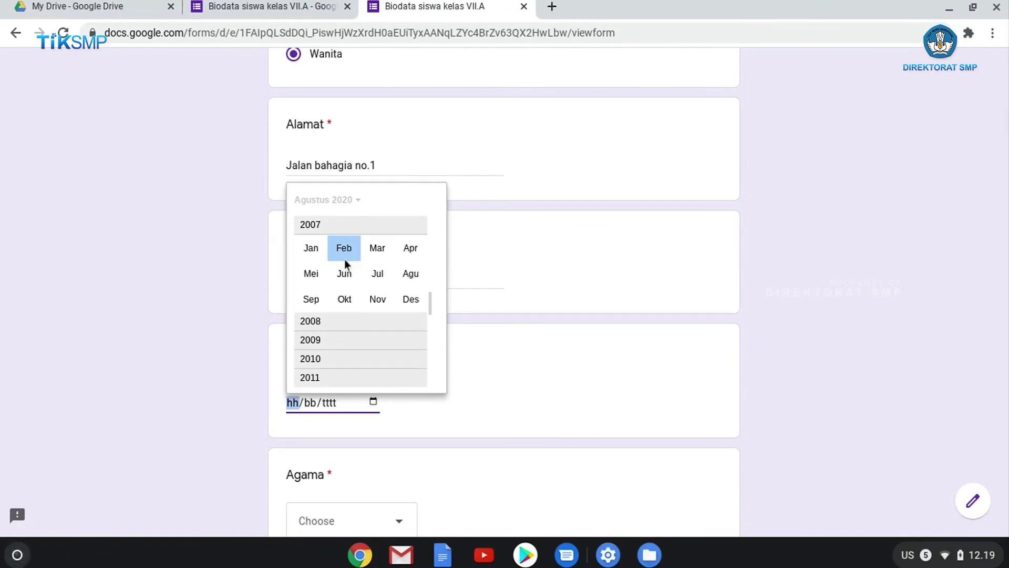
pyautogui.click(402, 273)
pyautogui.click(362, 272)
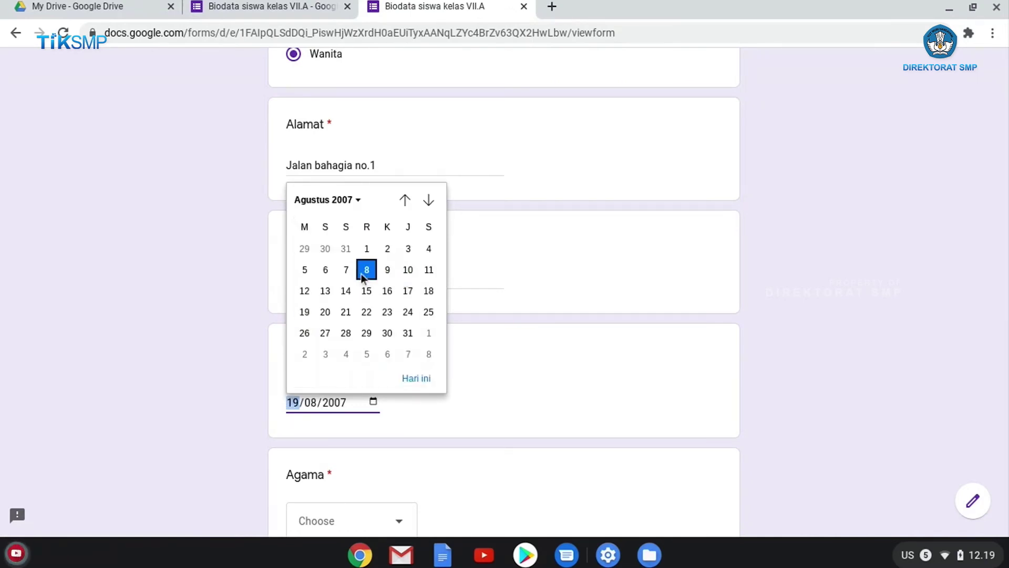
pyautogui.scroll(-15, 343, 335)
pyautogui.scroll(8, 343, 336)
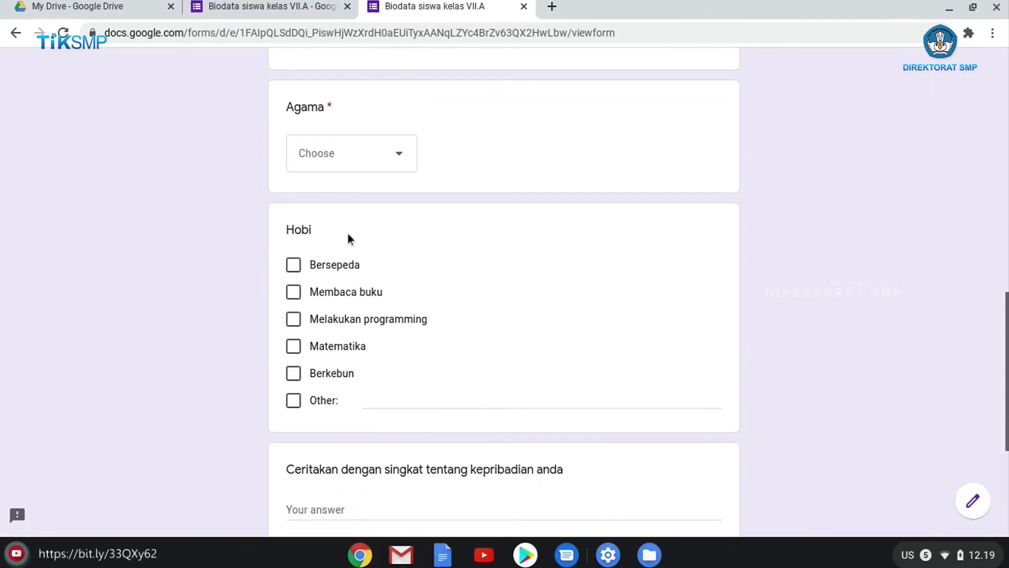
pyautogui.scroll(1, 348, 234)
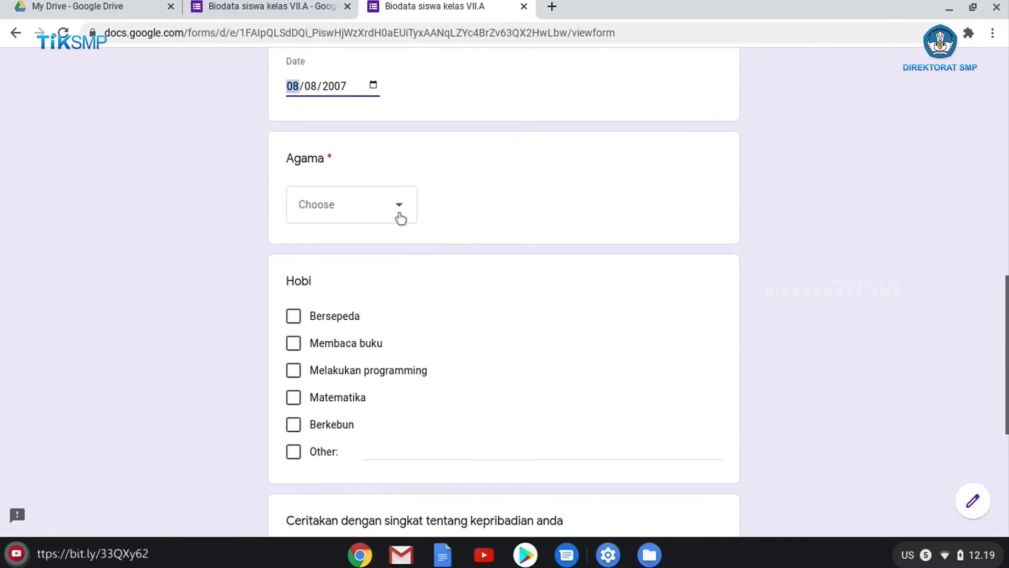
# Dismiss the Send form sharing dialog in the editor tab
pyautogui.click(274, 11)
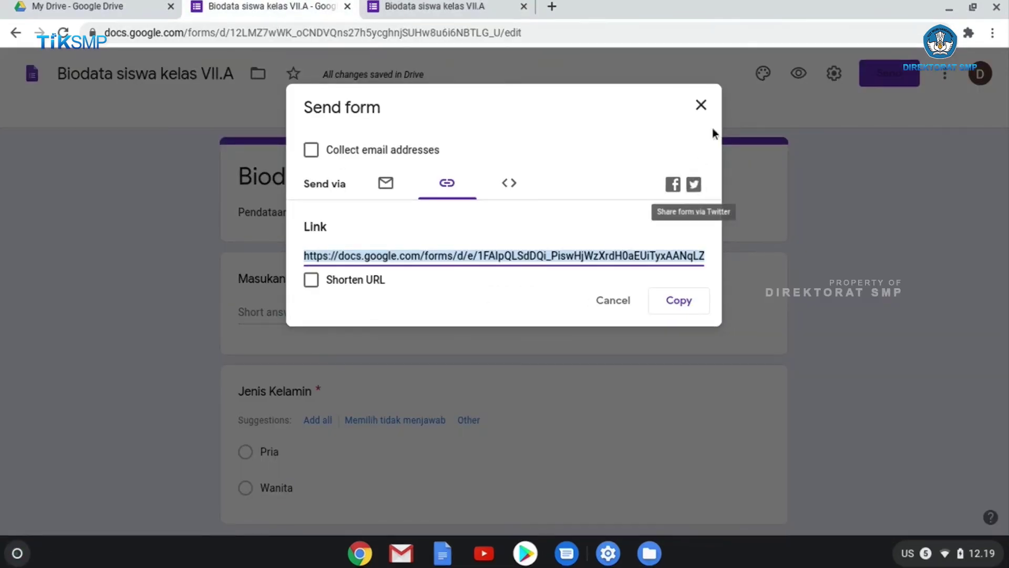
pyautogui.press('Escape')
pyautogui.scroll(-10, 563, 324)
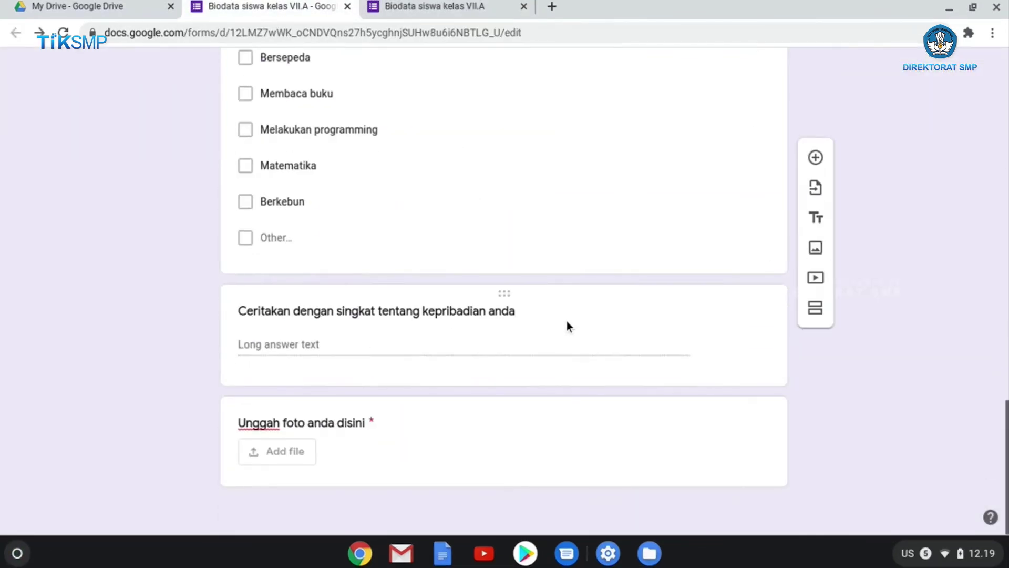
pyautogui.scroll(8, 567, 321)
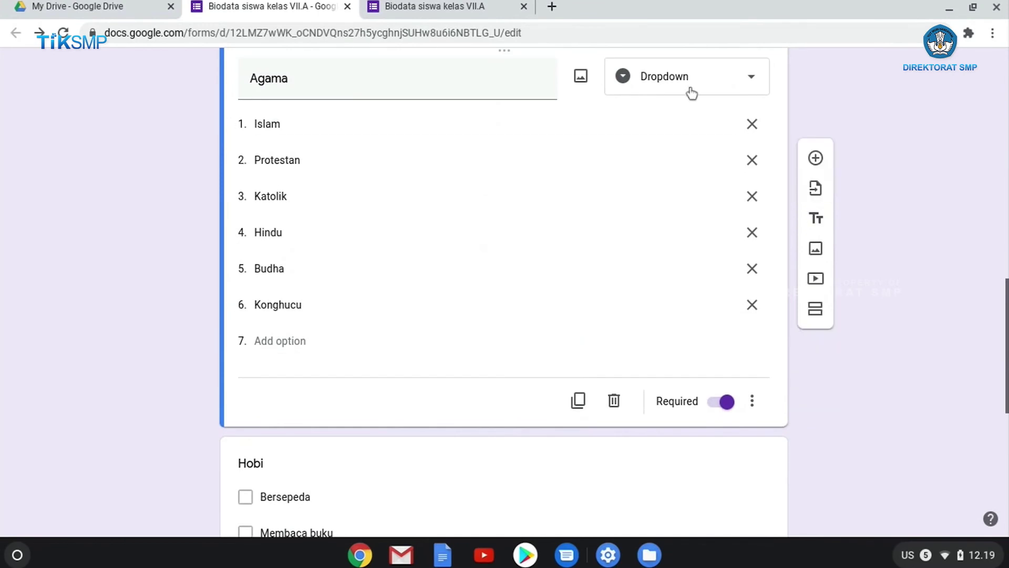
# Answer Agama with Islam on the live form
pyautogui.click(450, 7)
pyautogui.click(407, 217)
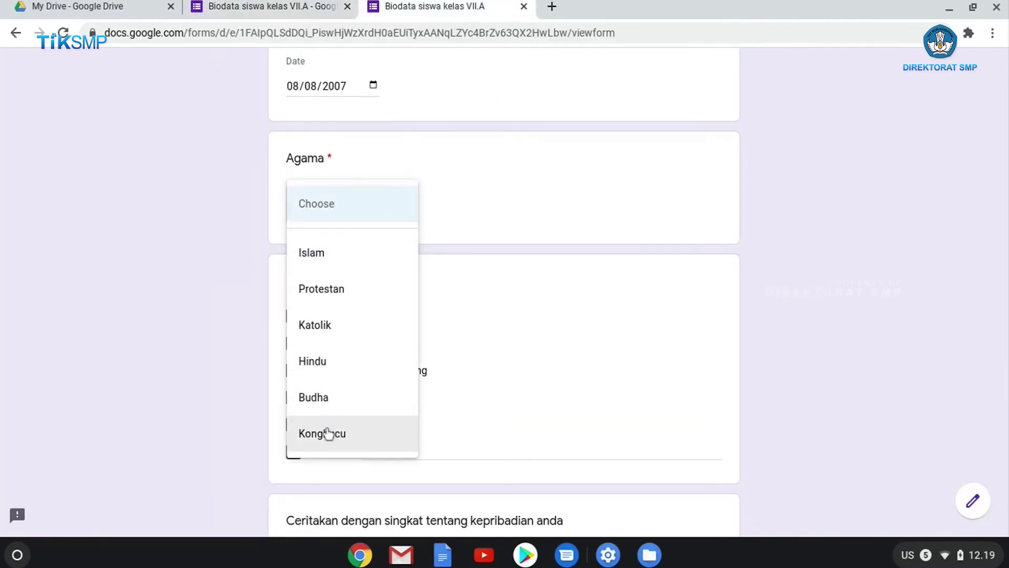
pyautogui.click(340, 259)
pyautogui.scroll(2, 451, 308)
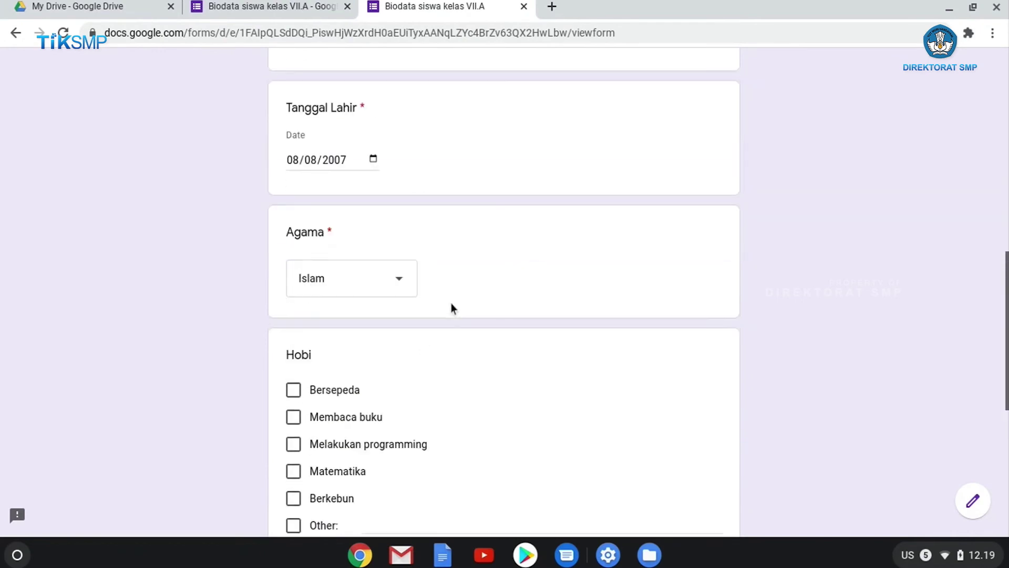
pyautogui.scroll(7, 451, 304)
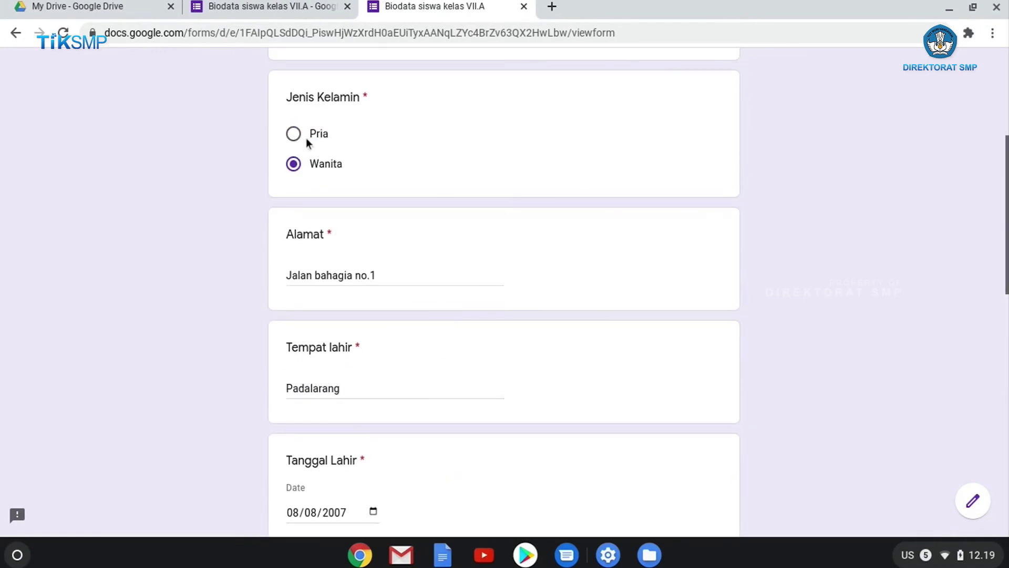
# Open the Jenis Kelamin question for editing in the form editor
pyautogui.click(298, 7)
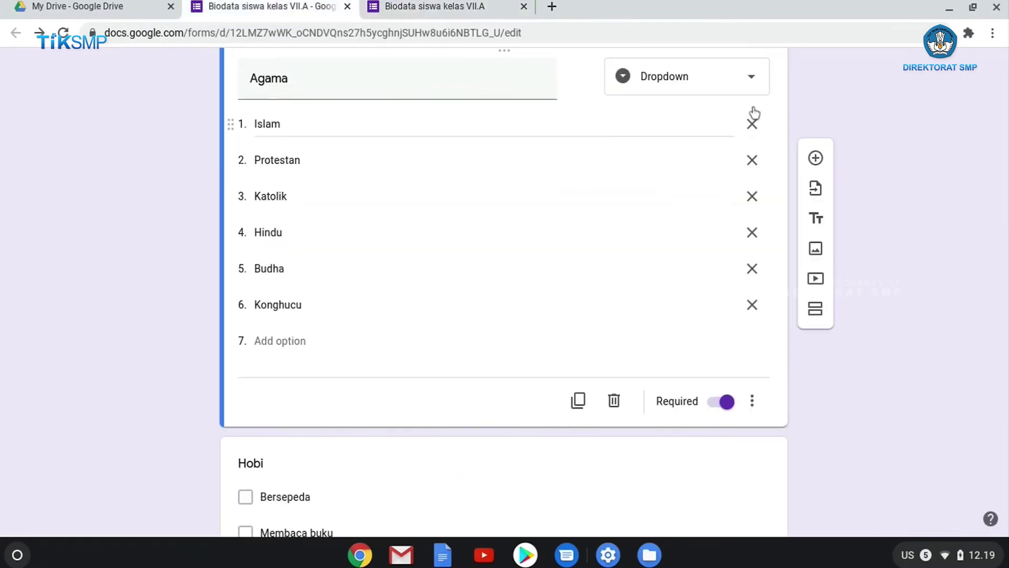
pyautogui.scroll(15, 749, 232)
pyautogui.scroll(-3, 721, 246)
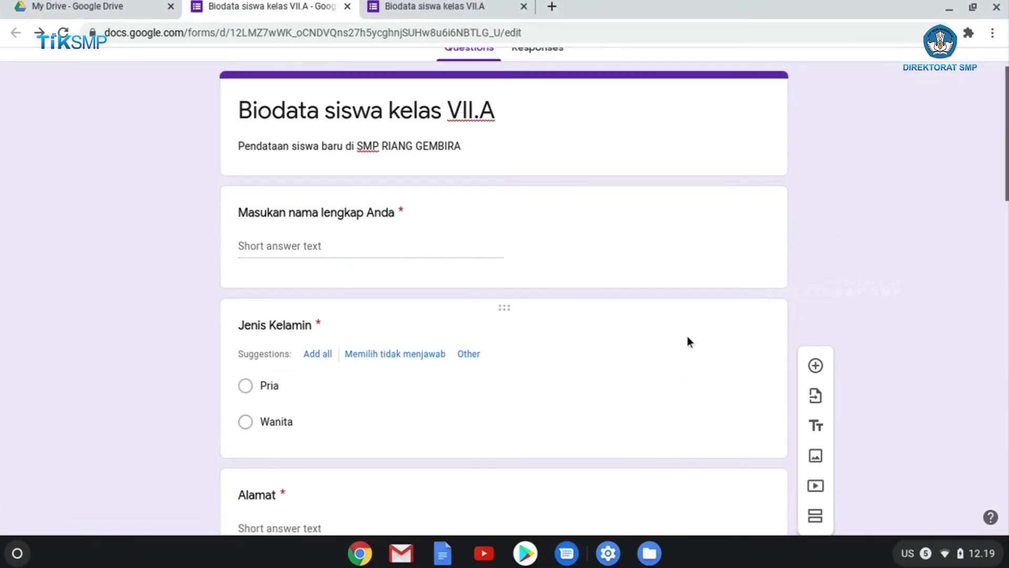
pyautogui.click(711, 344)
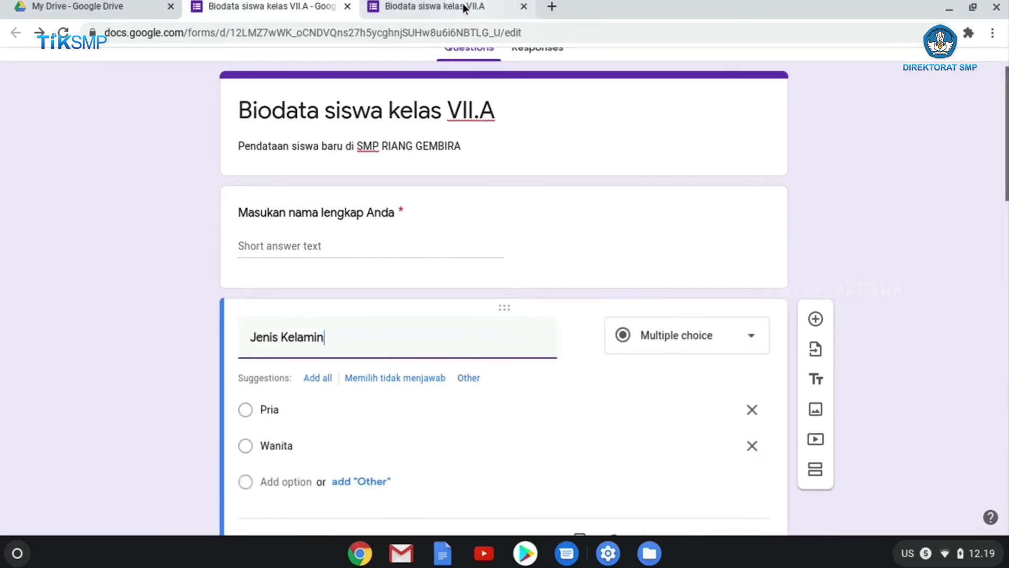
# Change the Jenis Kelamin answer on the live form to Pria
pyautogui.click(462, 8)
pyautogui.click(307, 133)
pyautogui.click(304, 163)
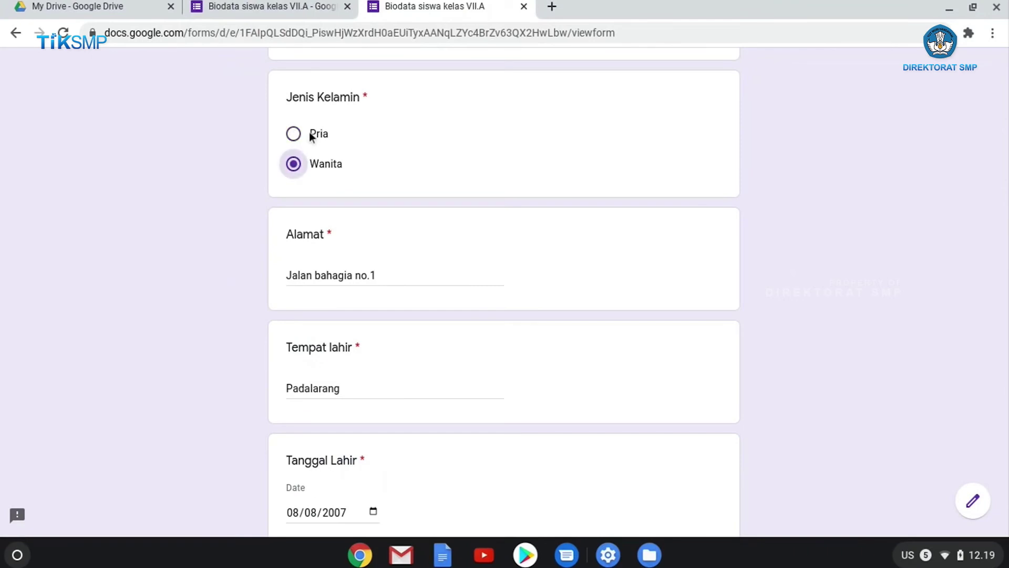
pyautogui.click(304, 141)
# Briefly pick Katolik for Agama, then switch it back to Islam
pyautogui.scroll(-7, 418, 234)
pyautogui.click(409, 272)
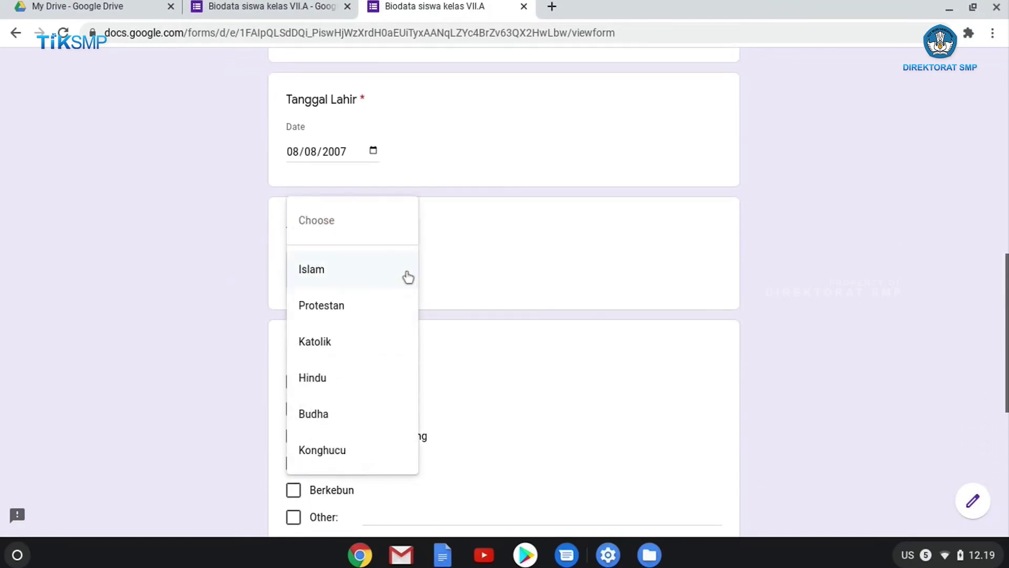
pyautogui.click(335, 356)
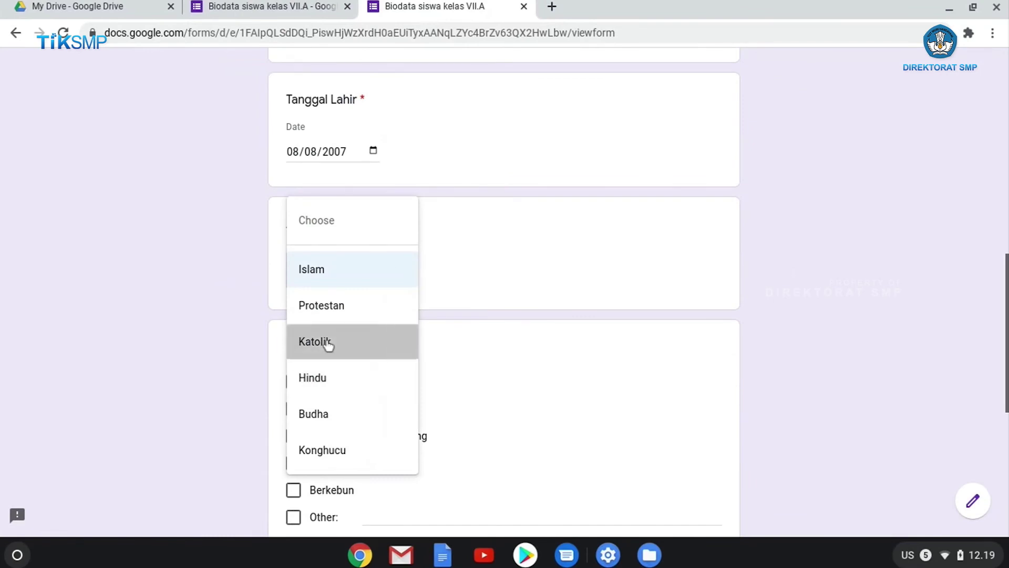
pyautogui.click(358, 261)
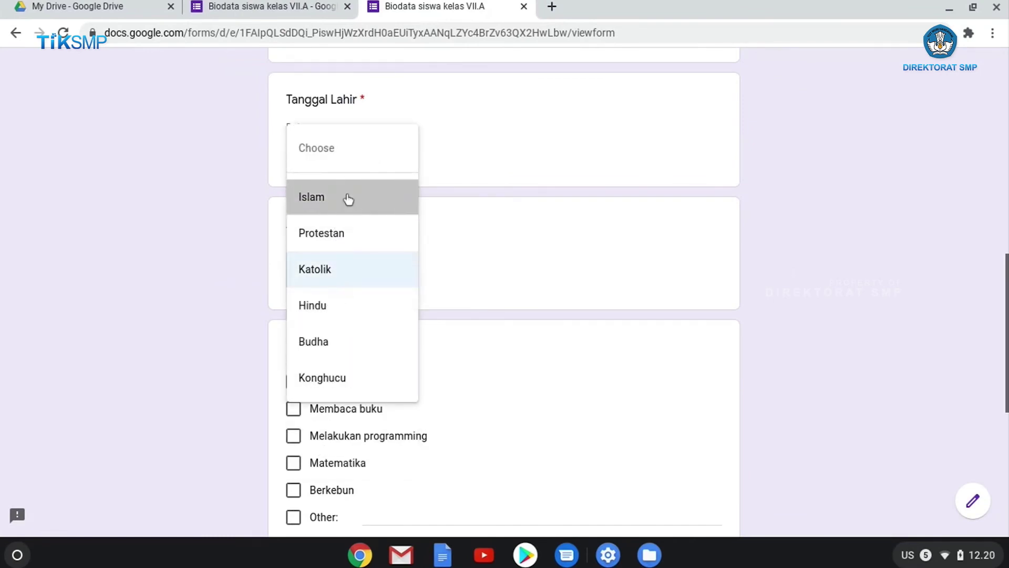
pyautogui.click(348, 199)
# Recheck the Agama dropdown and keep Islam as the answer
pyautogui.scroll(-2, 535, 257)
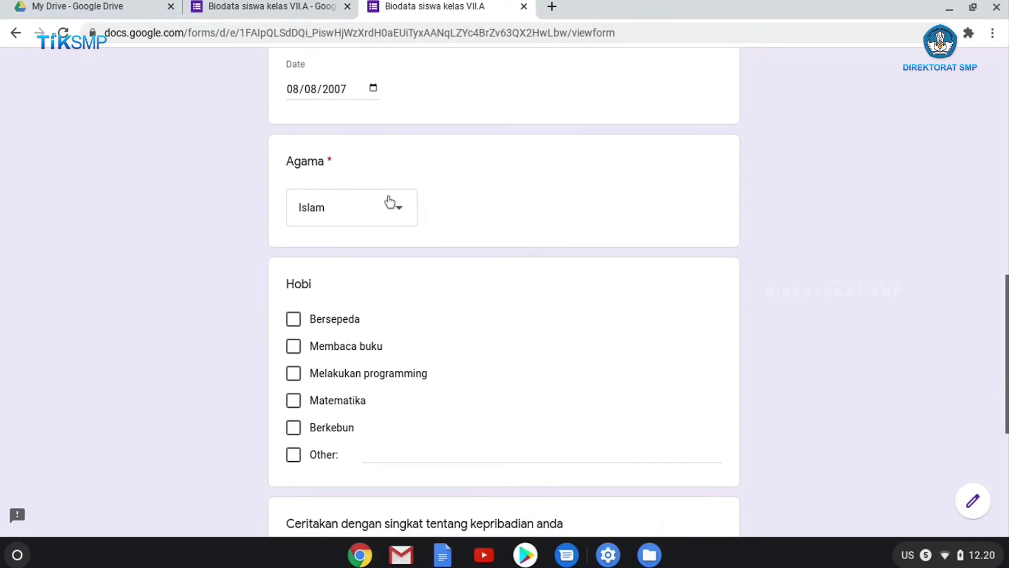
pyautogui.scroll(10, 367, 210)
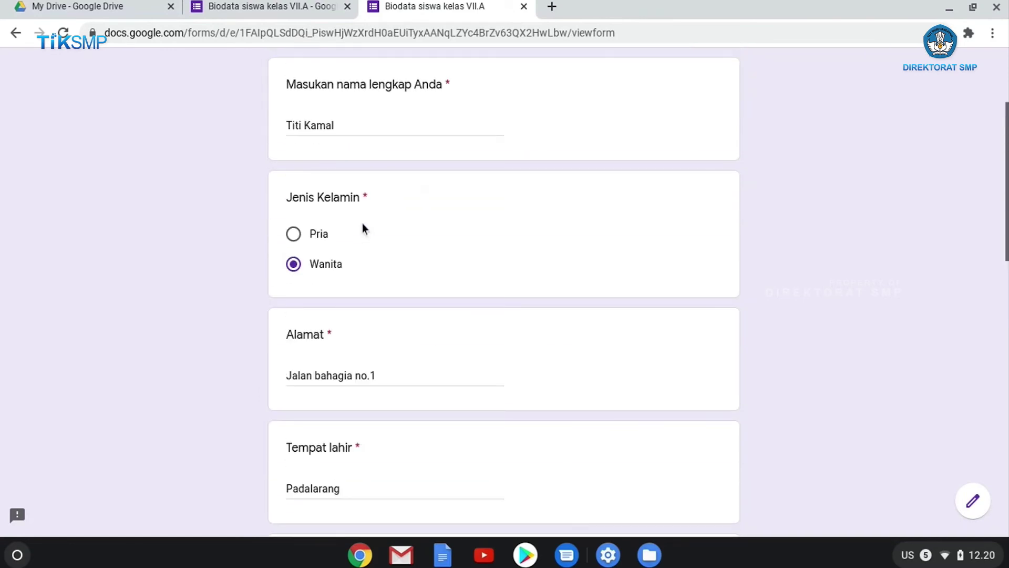
pyautogui.scroll(-1, 361, 227)
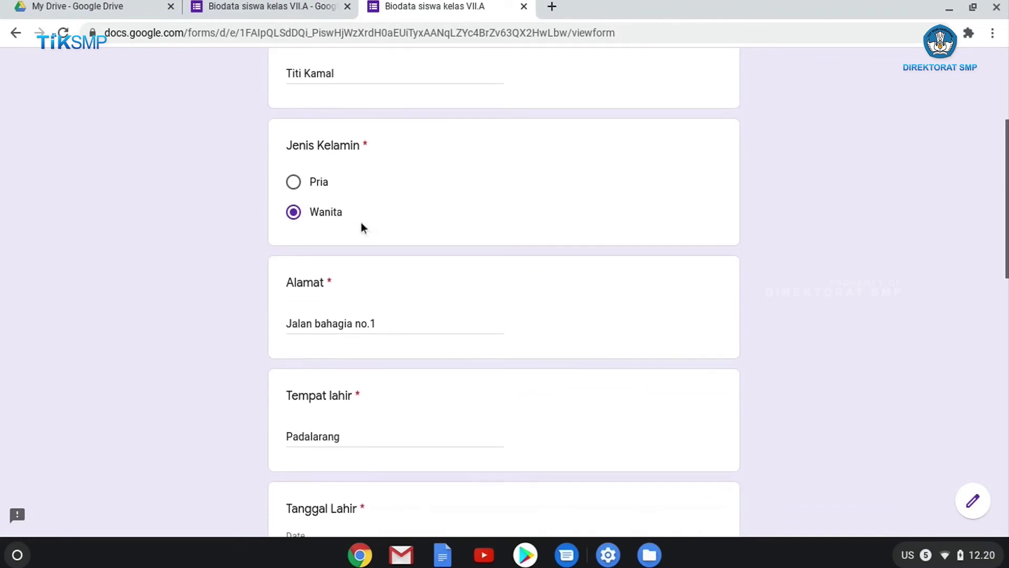
pyautogui.scroll(-1, 315, 221)
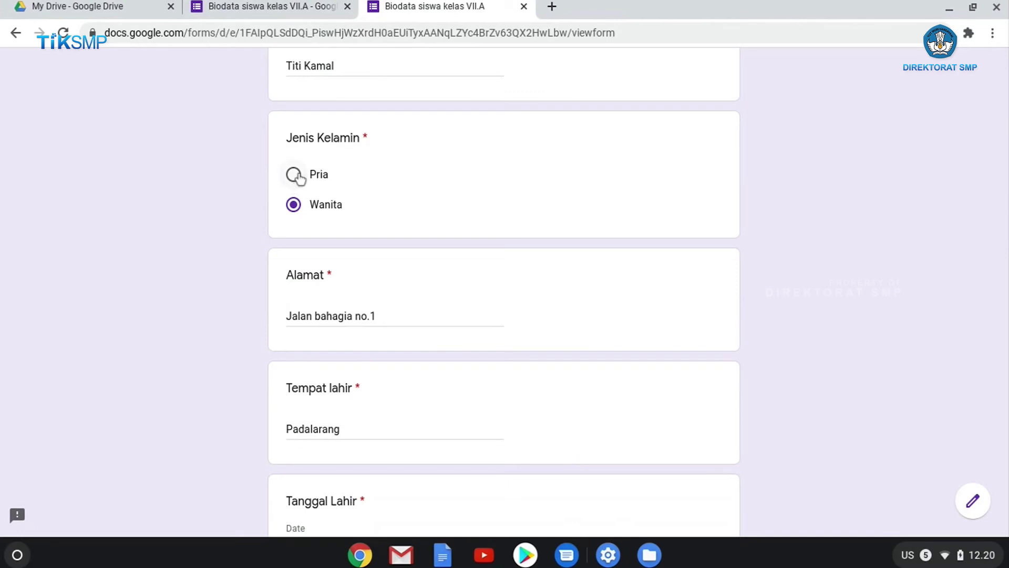
pyautogui.scroll(-7, 315, 305)
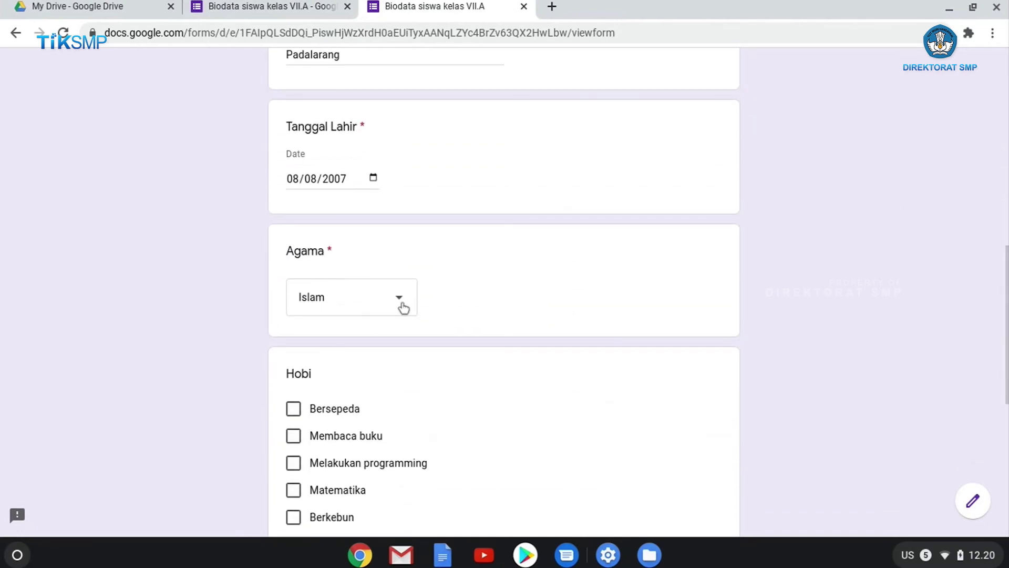
pyautogui.click(403, 307)
pyautogui.click(316, 298)
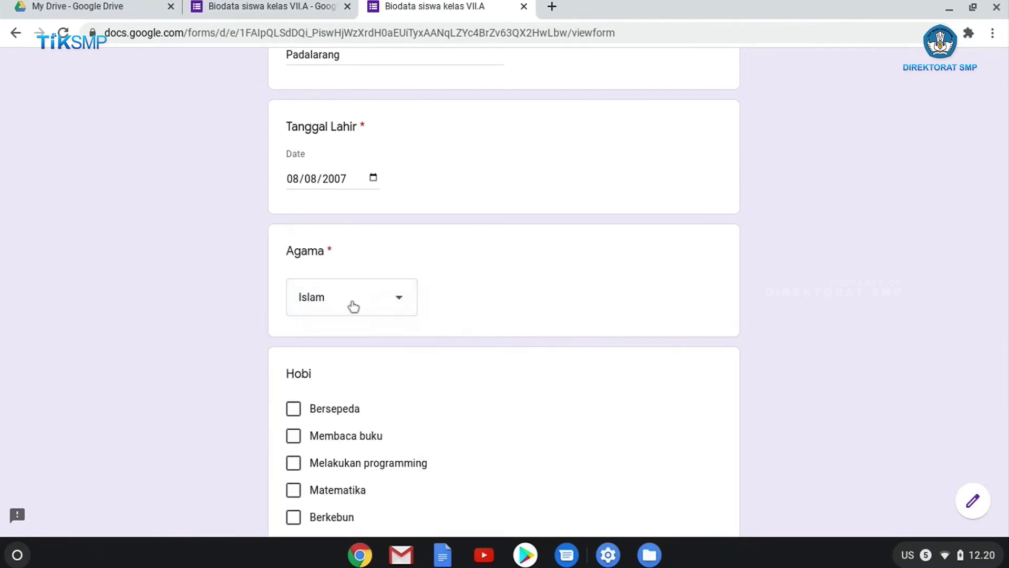
pyautogui.scroll(-1, 636, 315)
pyautogui.scroll(-1, 645, 314)
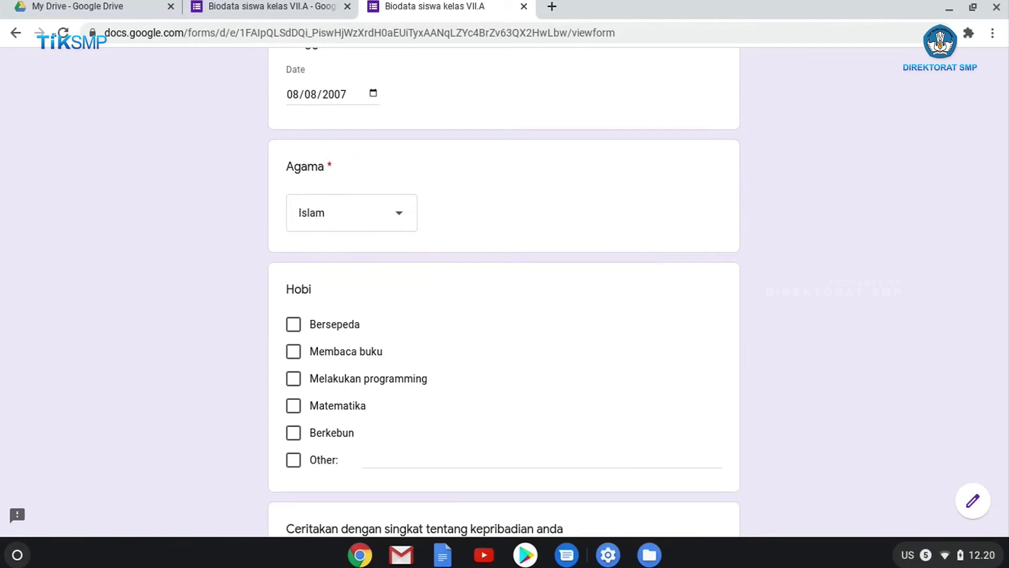
# Tick Bersepeda and Berkebun as hobbies, leaving the other options unticked
pyautogui.click(299, 330)
pyautogui.click(293, 352)
pyautogui.click(293, 379)
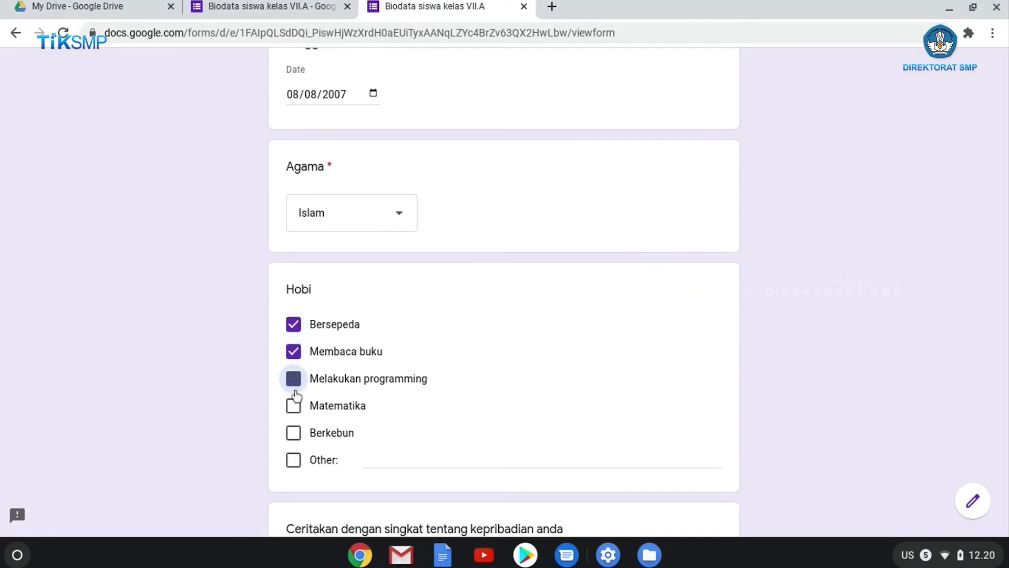
pyautogui.click(294, 406)
pyautogui.click(293, 431)
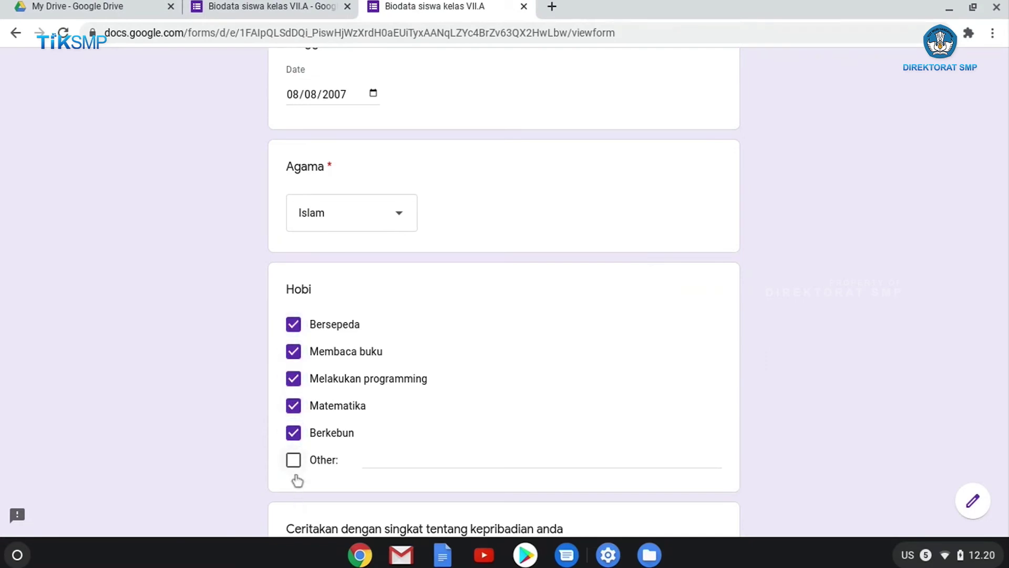
pyautogui.click(293, 409)
pyautogui.click(293, 379)
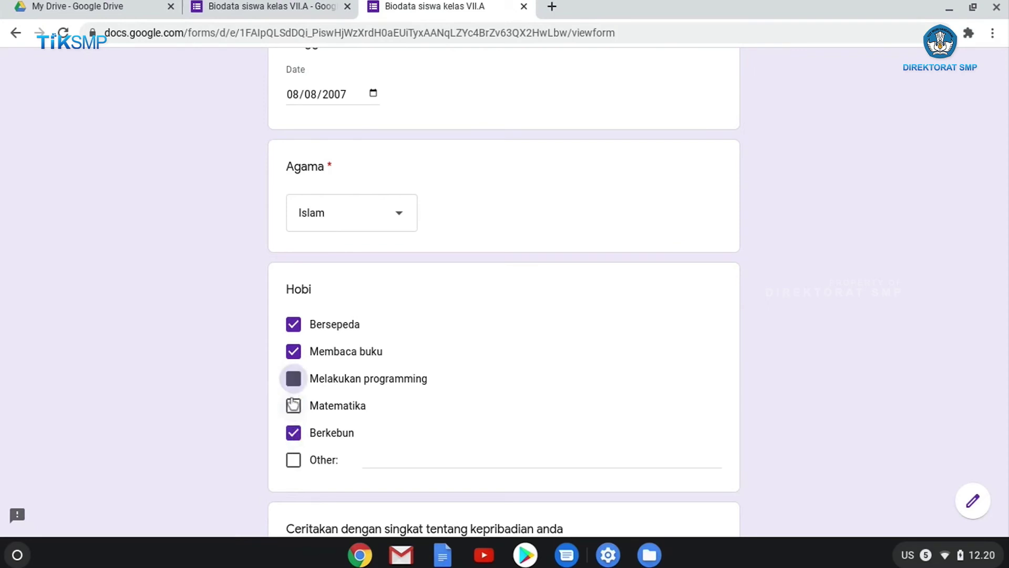
pyautogui.click(293, 352)
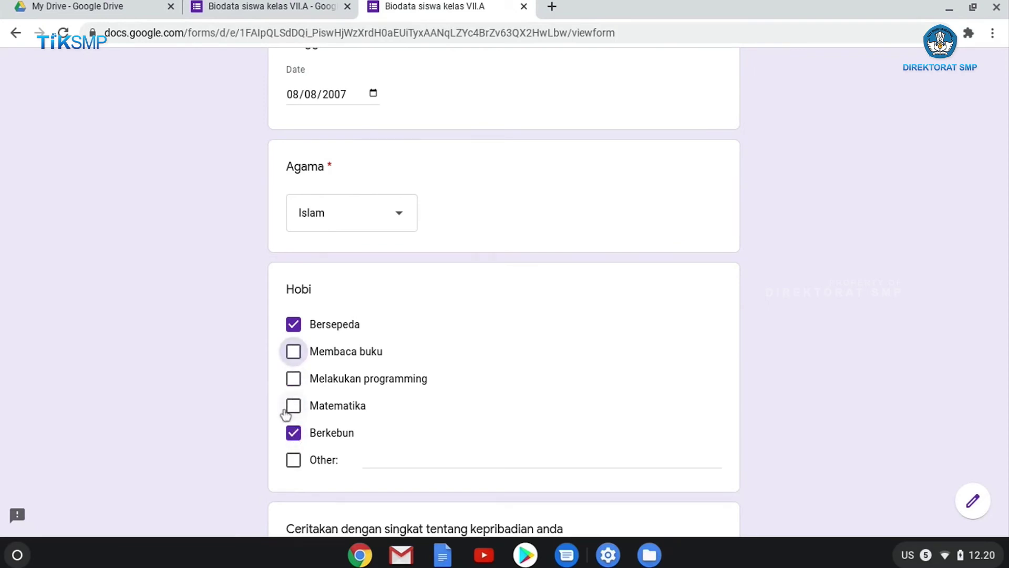
# Write 'Makan bakso' as the Other hobby
pyautogui.click(364, 463)
pyautogui.write('Ma')
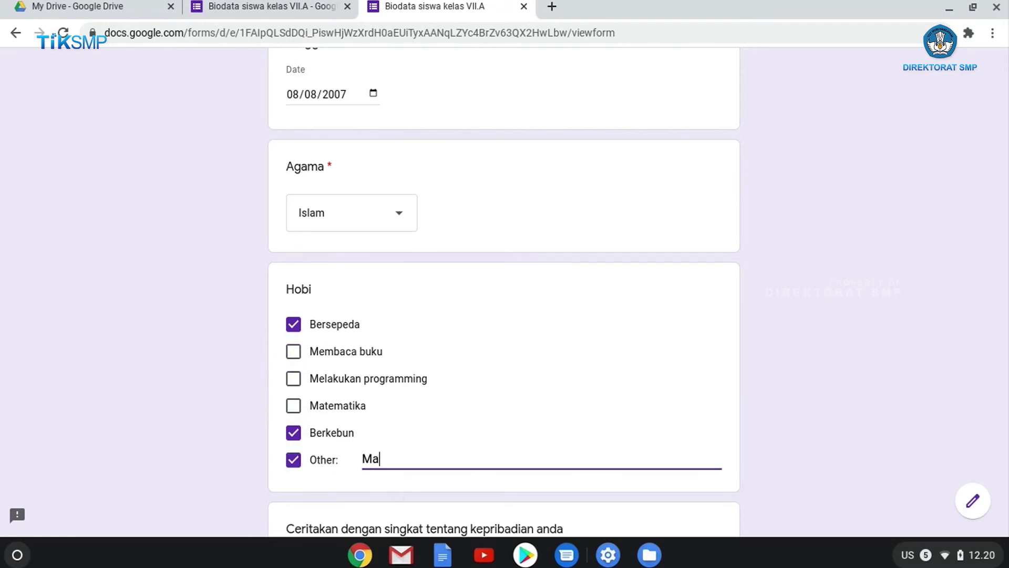
pyautogui.write('kan bakso')
pyautogui.scroll(-4, 515, 430)
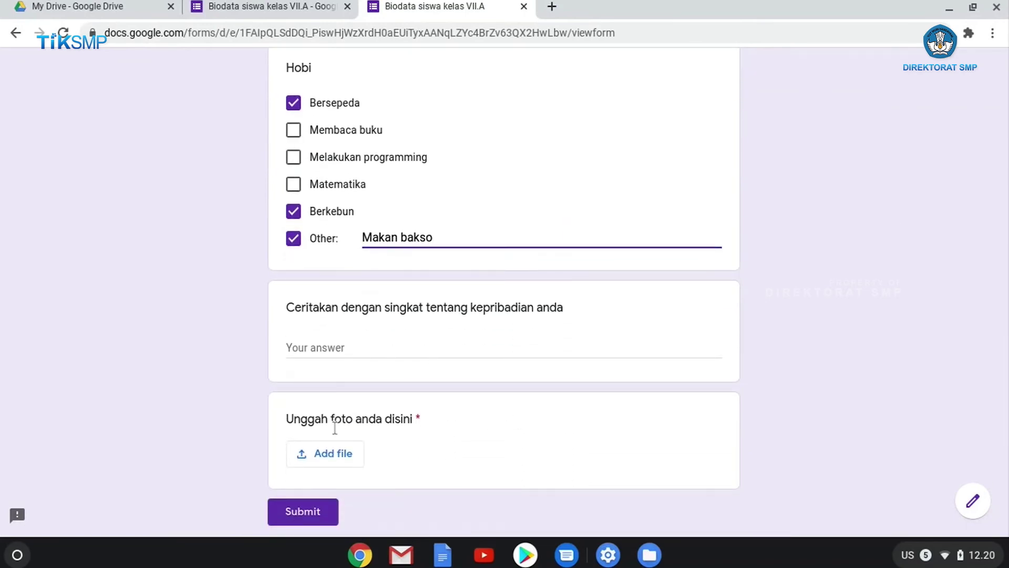
pyautogui.scroll(-1, 347, 394)
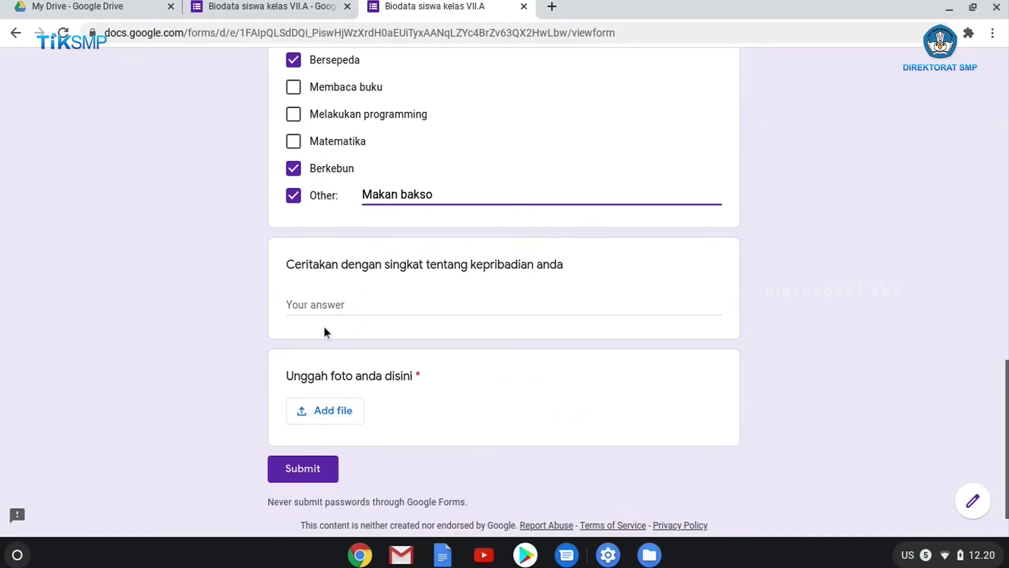
# Upload cute.jpeg from the Download folder as the photo answer
pyautogui.click(335, 424)
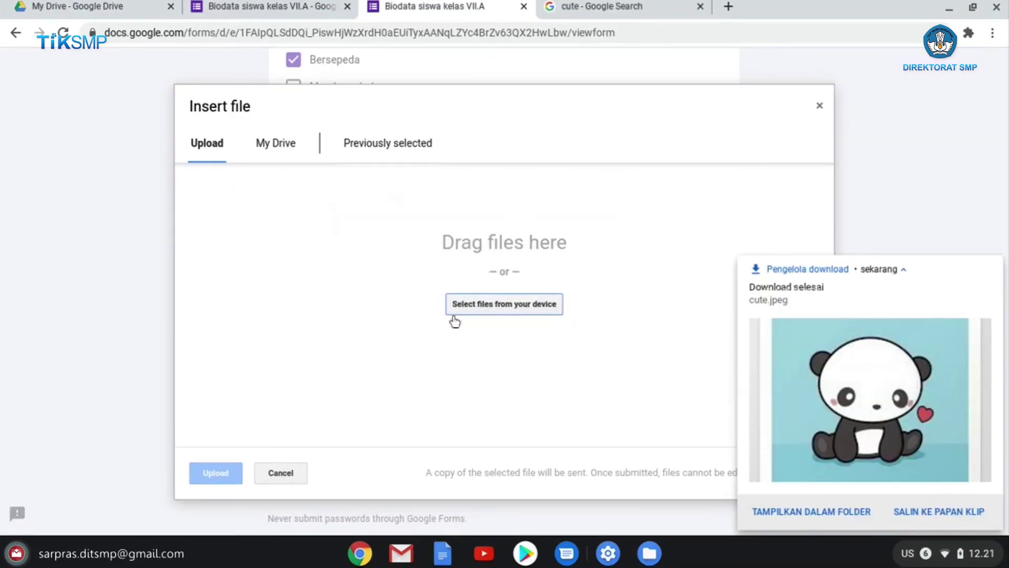
pyautogui.click(503, 313)
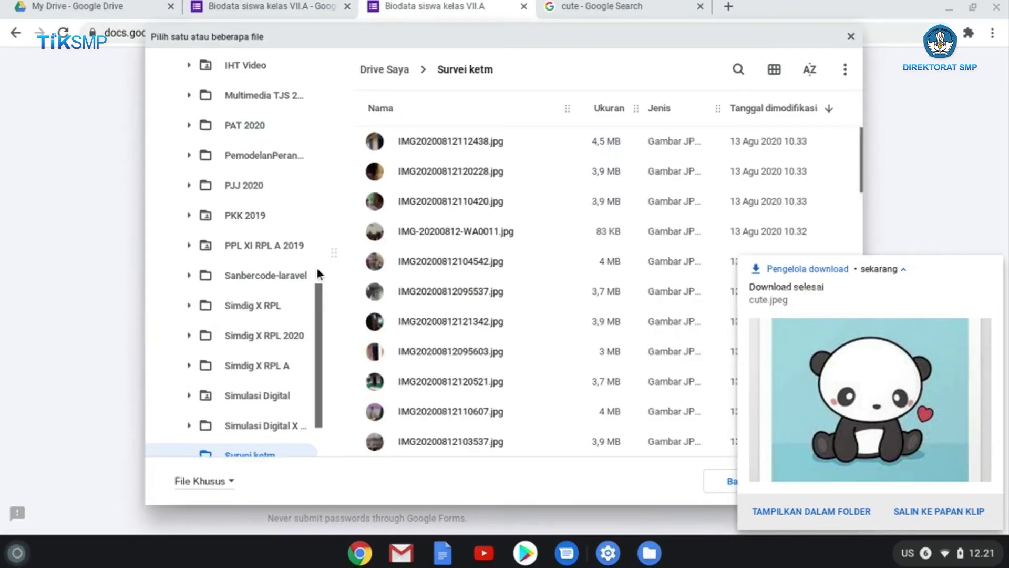
pyautogui.scroll(10, 315, 284)
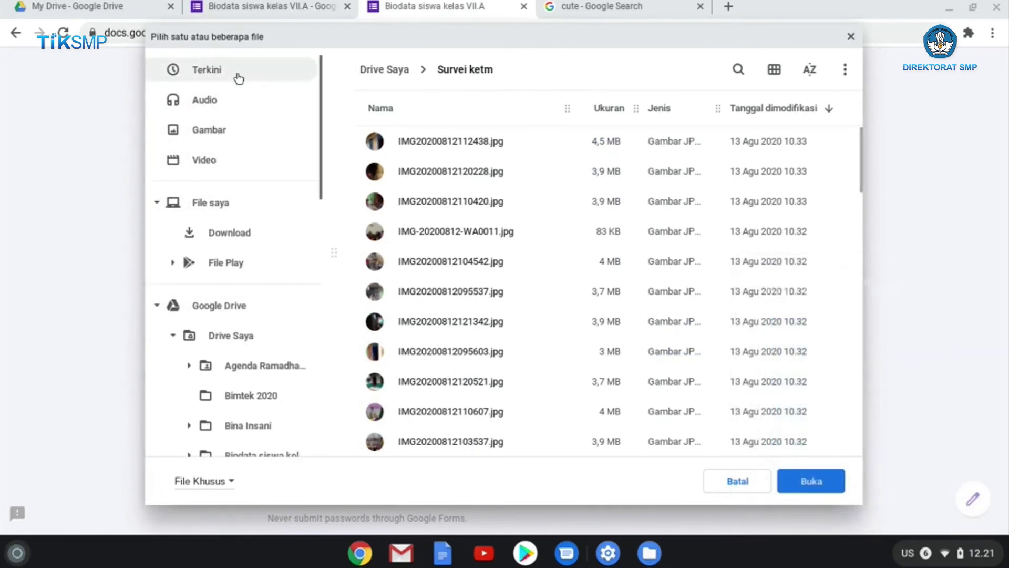
pyautogui.click(237, 238)
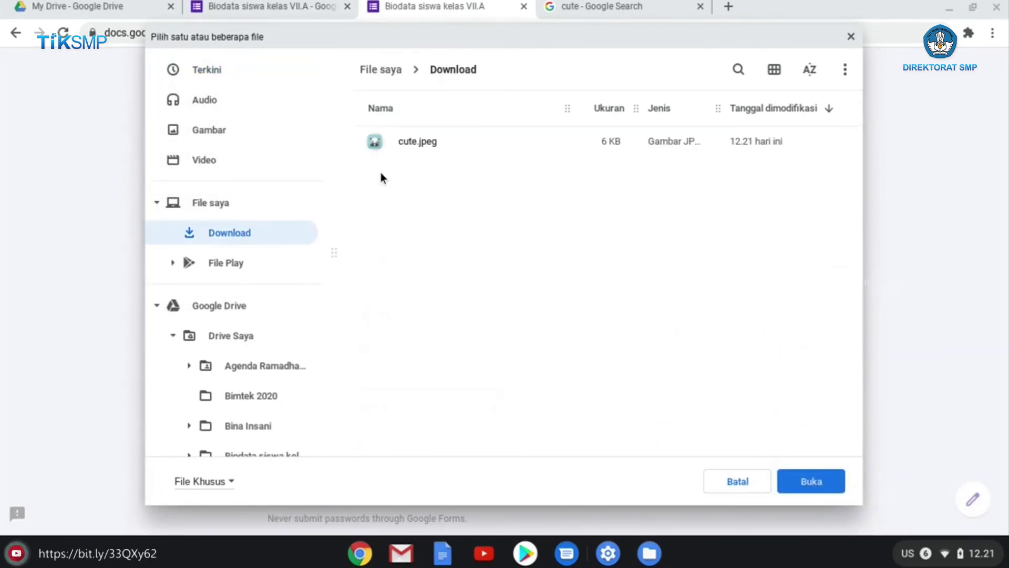
pyautogui.click(383, 145)
pyautogui.click(811, 480)
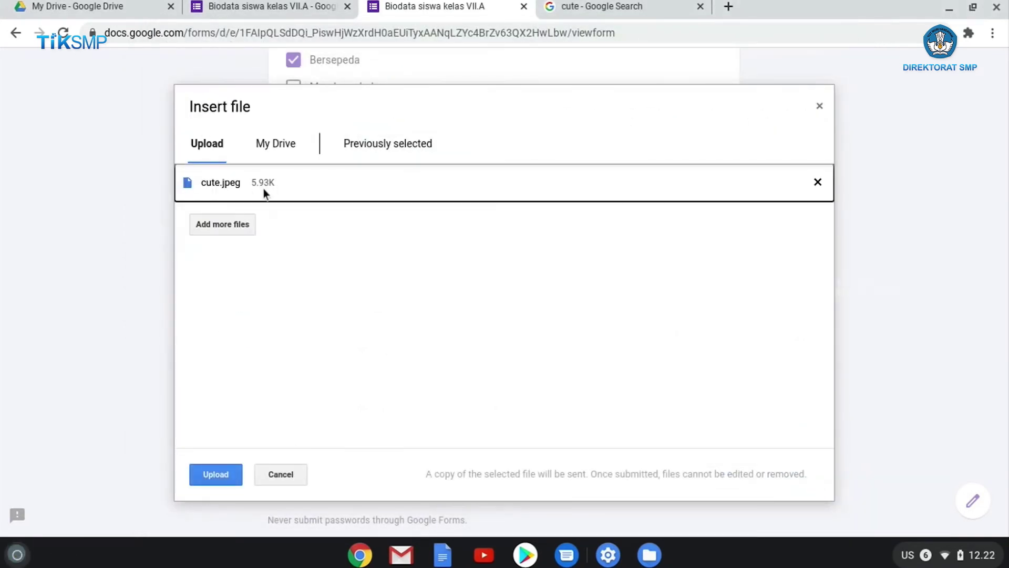
pyautogui.click(231, 473)
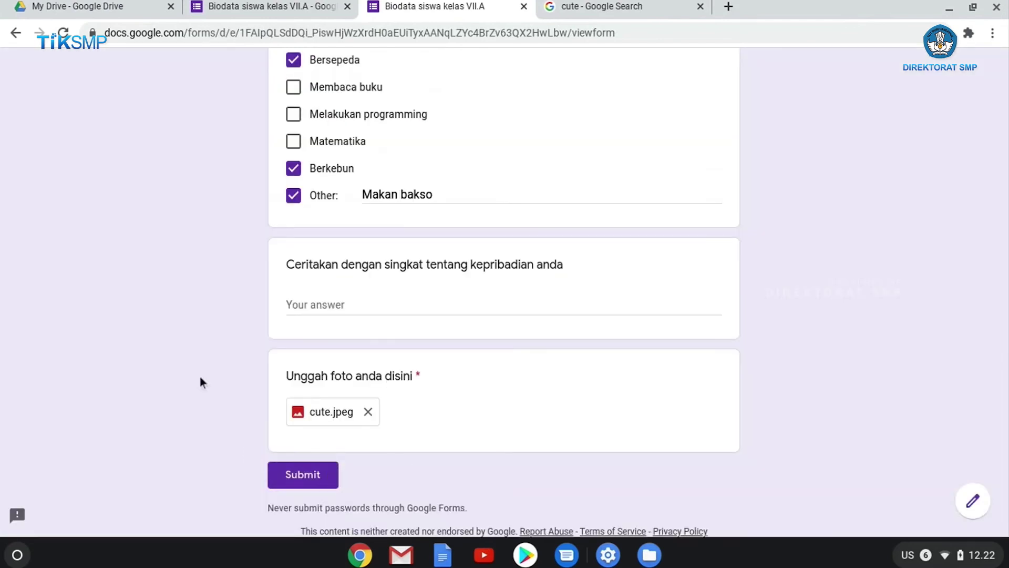
# Submit the test response and go back to the form editor tab
pyautogui.click(291, 484)
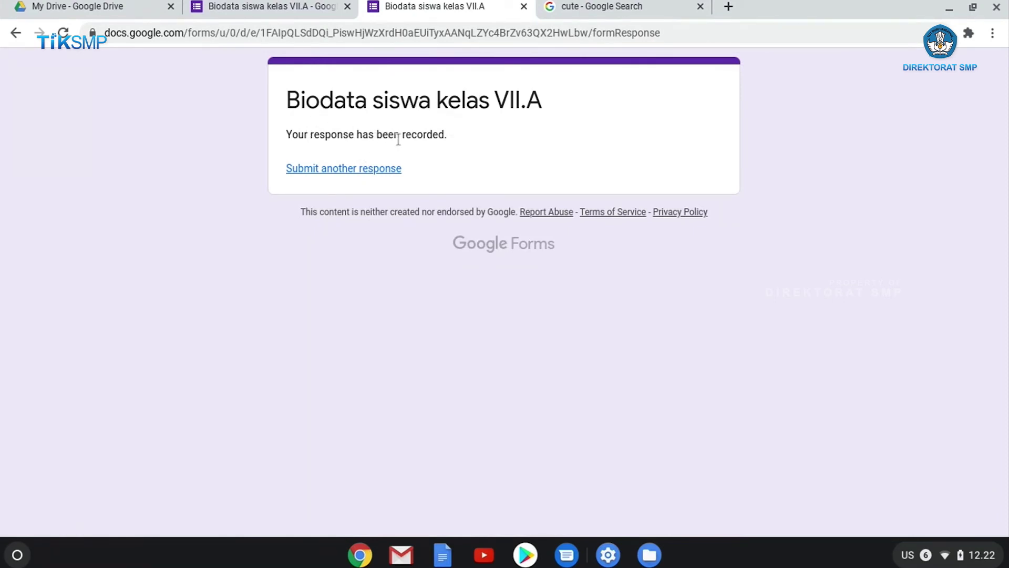
pyautogui.click(282, 8)
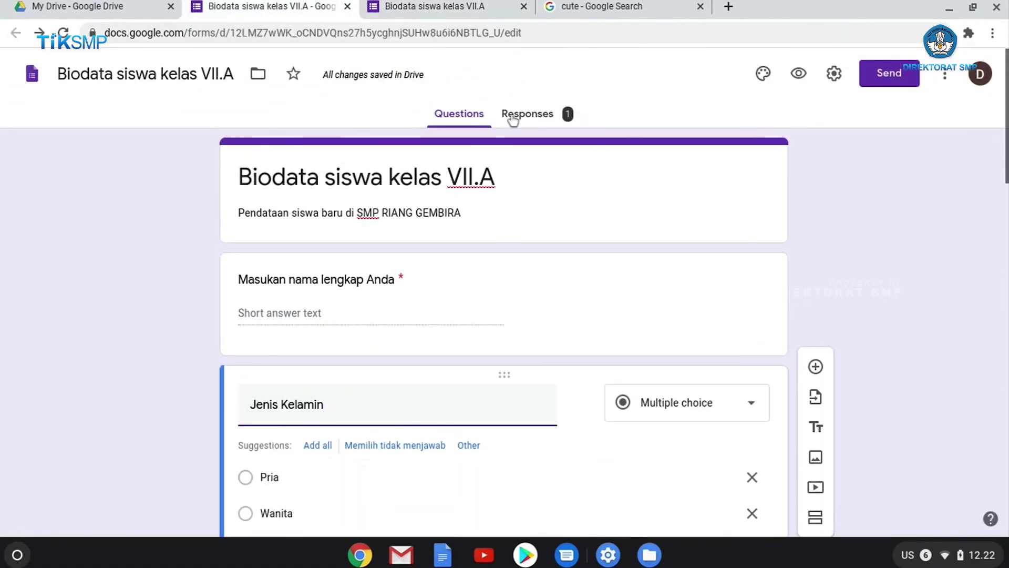
# Review the Responses summary charts for the single response, including the Hobi choices
pyautogui.click(551, 119)
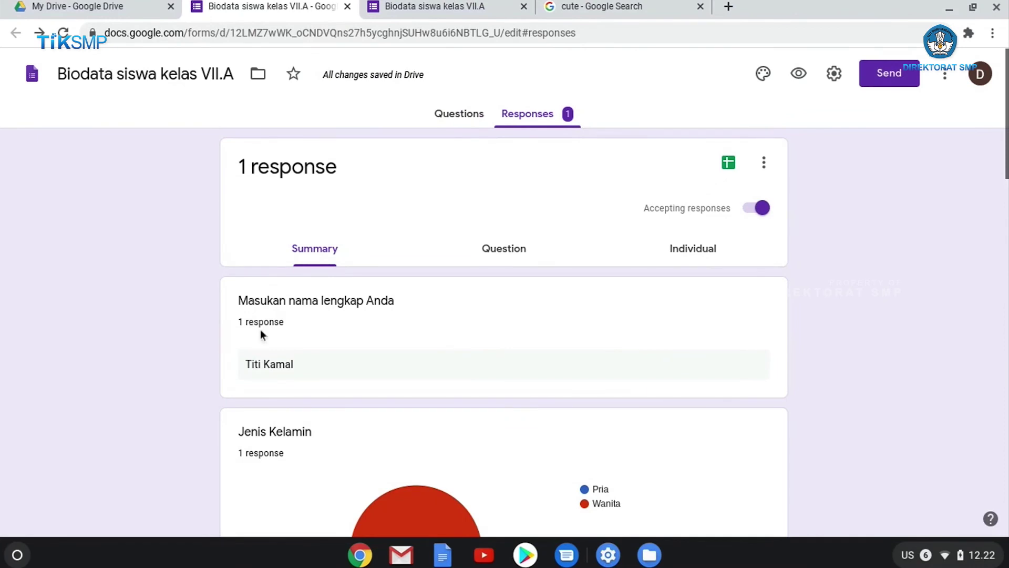
pyautogui.scroll(-7, 308, 385)
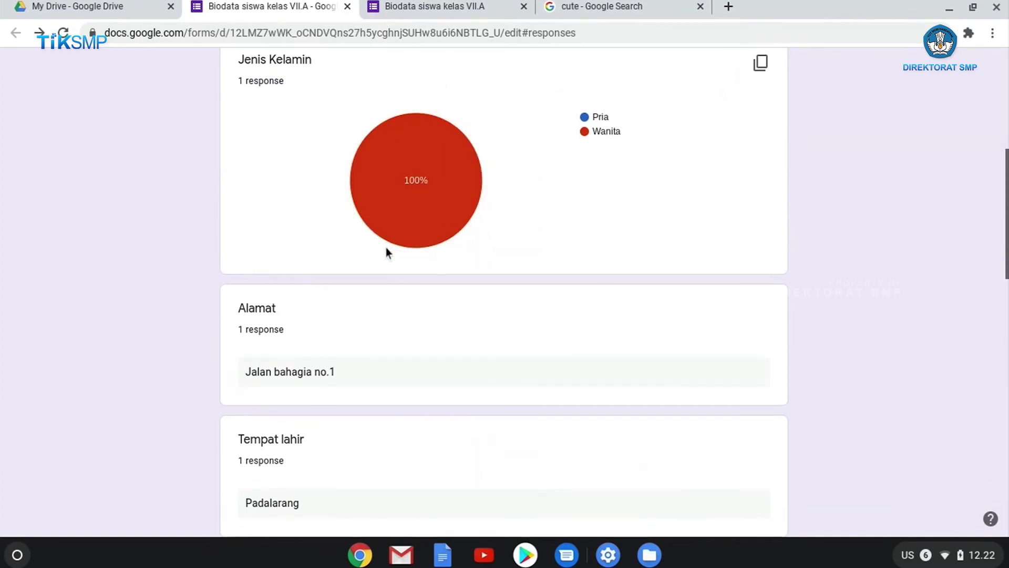
pyautogui.scroll(-1, 383, 249)
pyautogui.moveTo(428, 155)
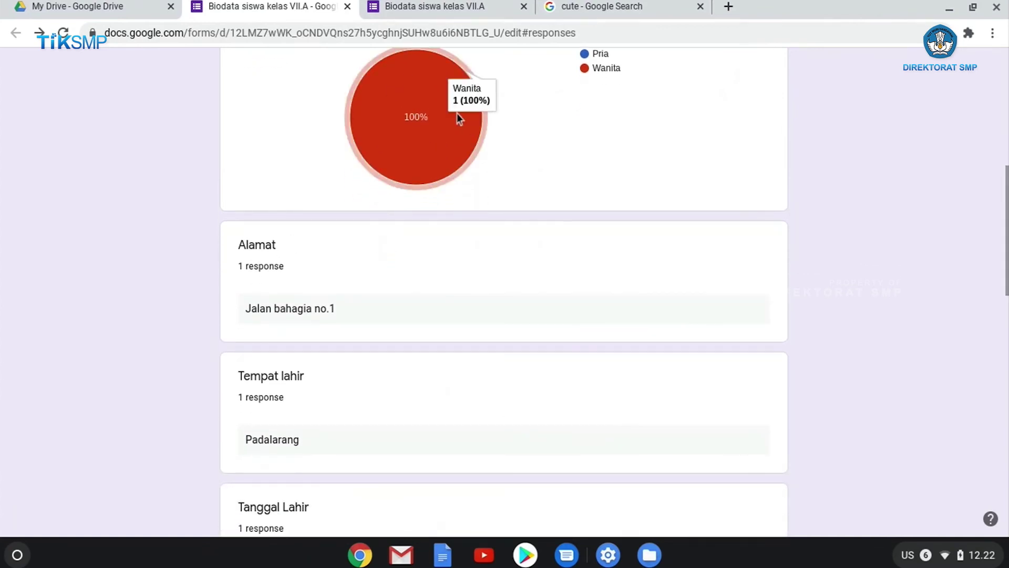
pyautogui.scroll(2, 444, 142)
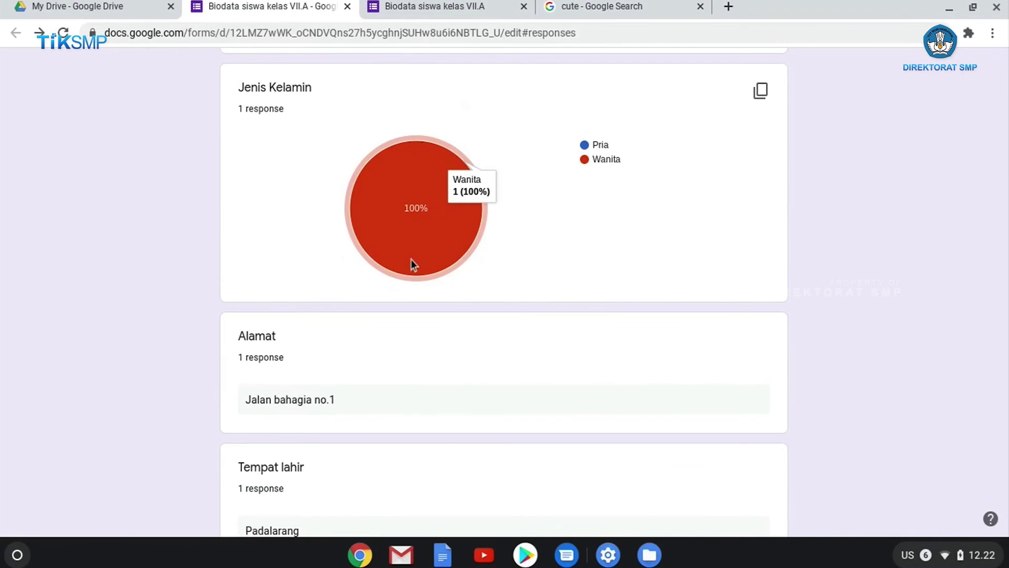
pyautogui.scroll(-3, 411, 263)
pyautogui.scroll(-10, 402, 260)
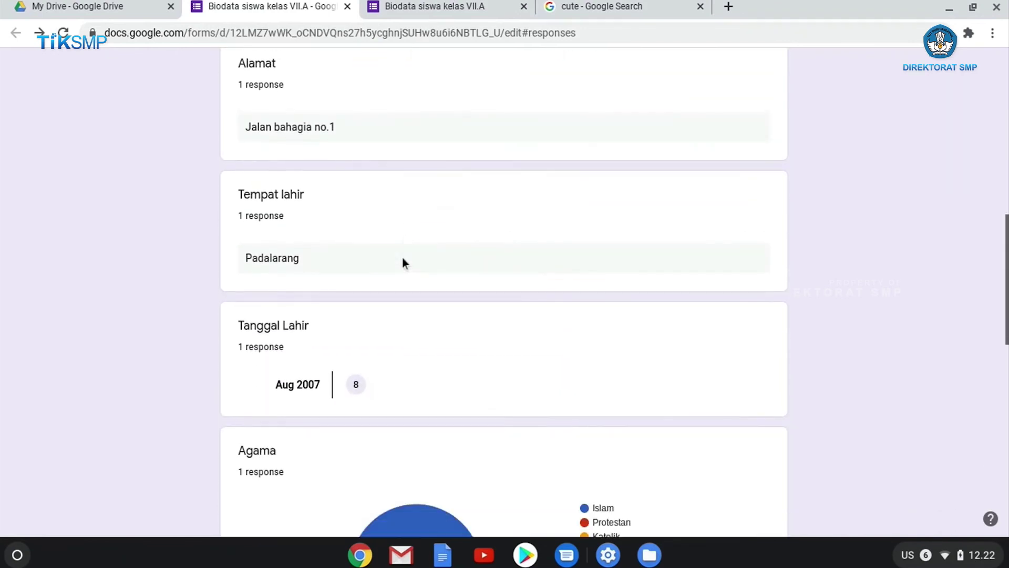
pyautogui.scroll(-6, 368, 258)
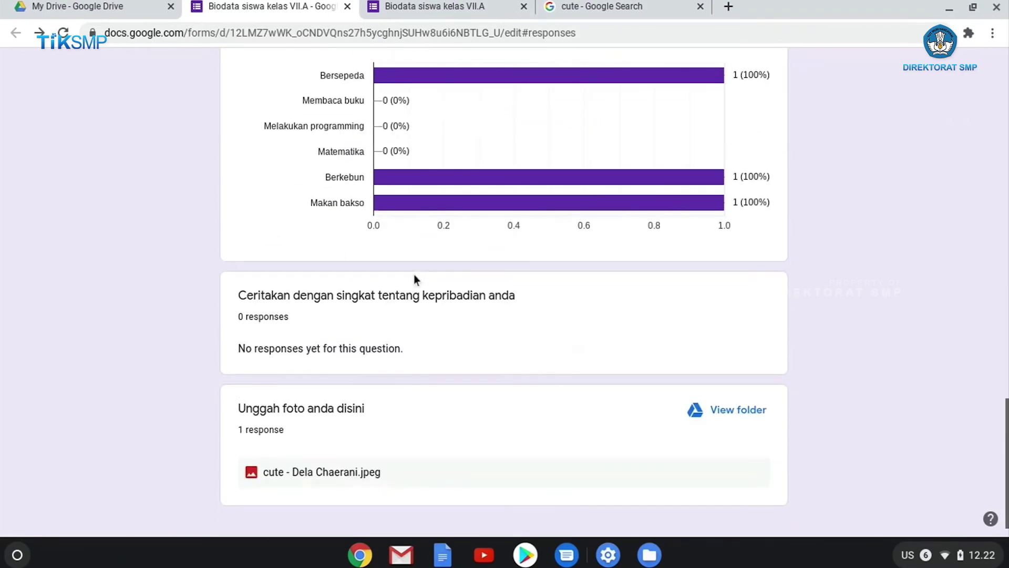
pyautogui.scroll(1, 411, 272)
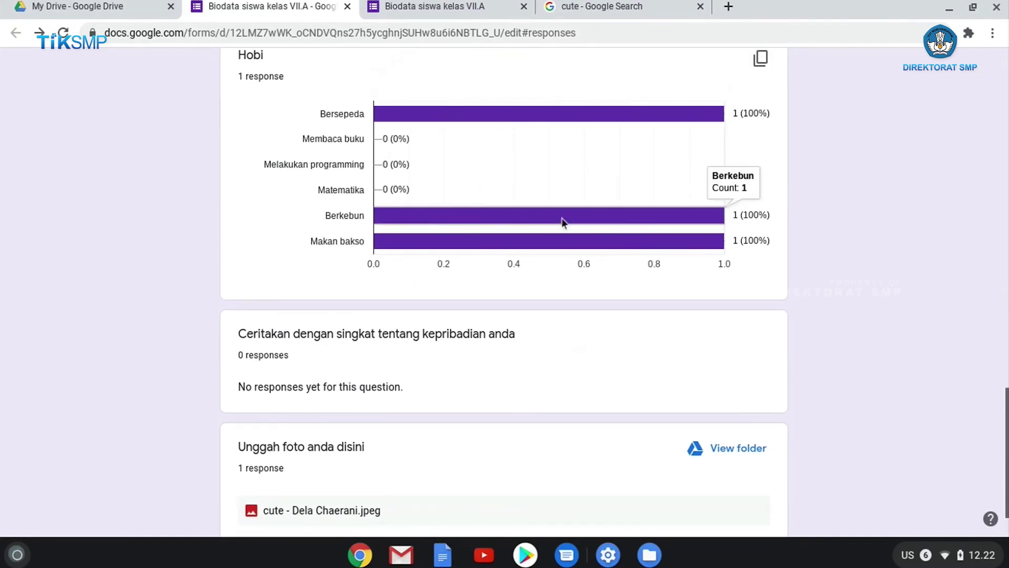
pyautogui.moveTo(546, 245)
pyautogui.scroll(-1, 546, 245)
pyautogui.scroll(10, 534, 260)
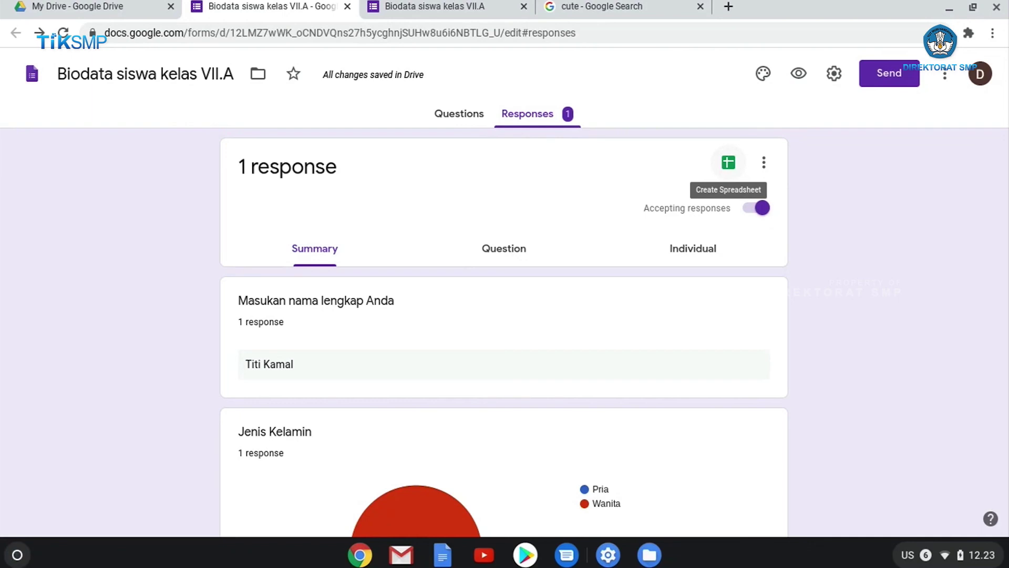
# Link responses to a new spreadsheet named 'Biodata siswa kelas VII.A (Responses)'
pyautogui.click(731, 177)
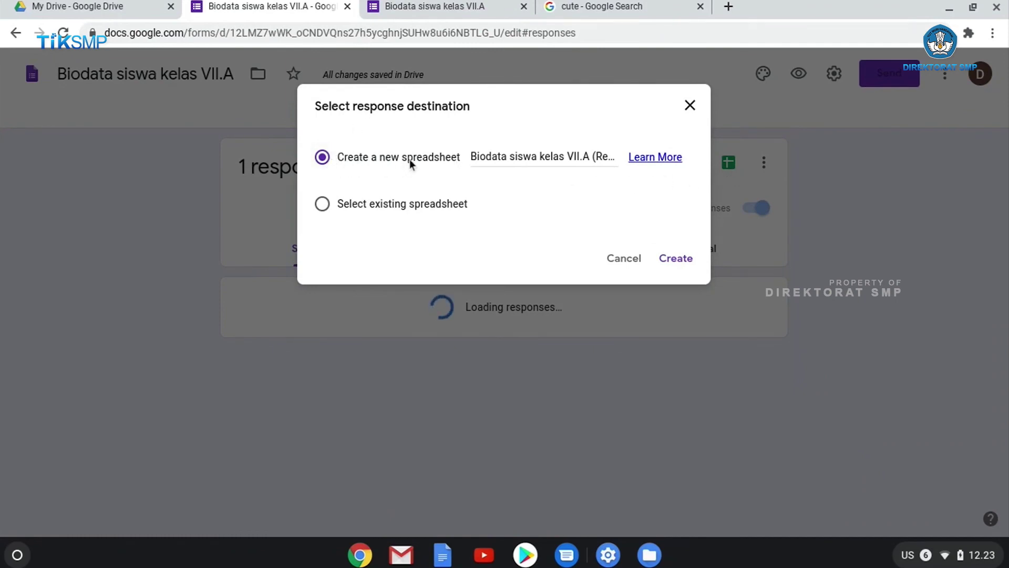
pyautogui.click(568, 157)
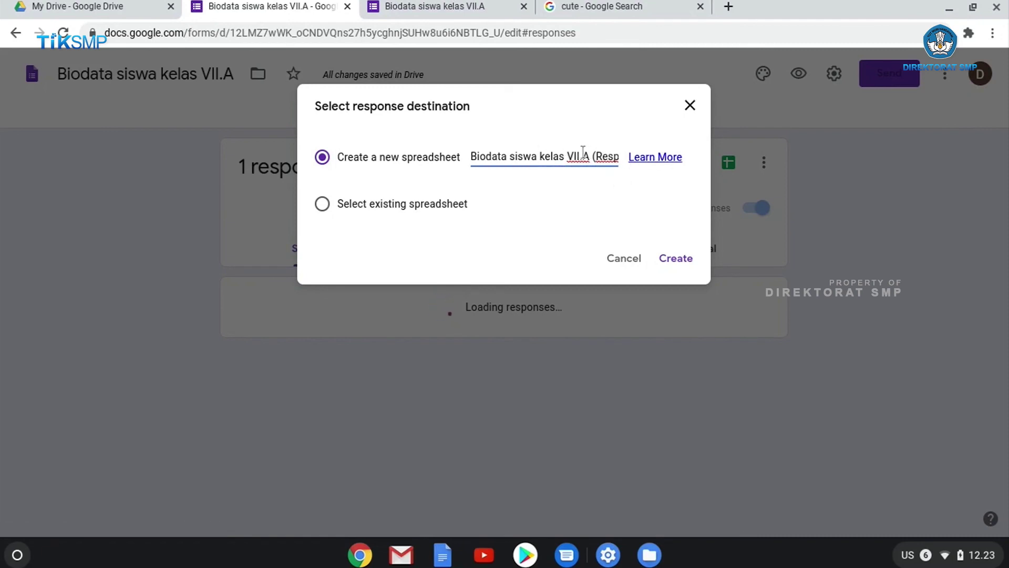
pyautogui.press('Right')
pyautogui.press('Right')
pyautogui.press('Right')
pyautogui.press('Right')
pyautogui.press('Right')
pyautogui.press('Right')
pyautogui.press('Right')
pyautogui.press('Right')
pyautogui.press('Right')
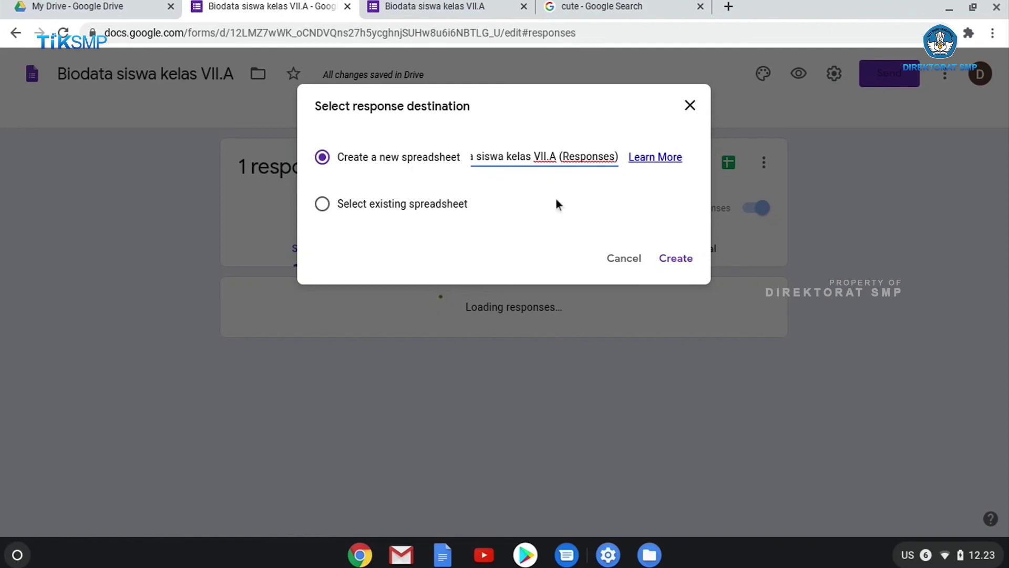
pyautogui.click(677, 258)
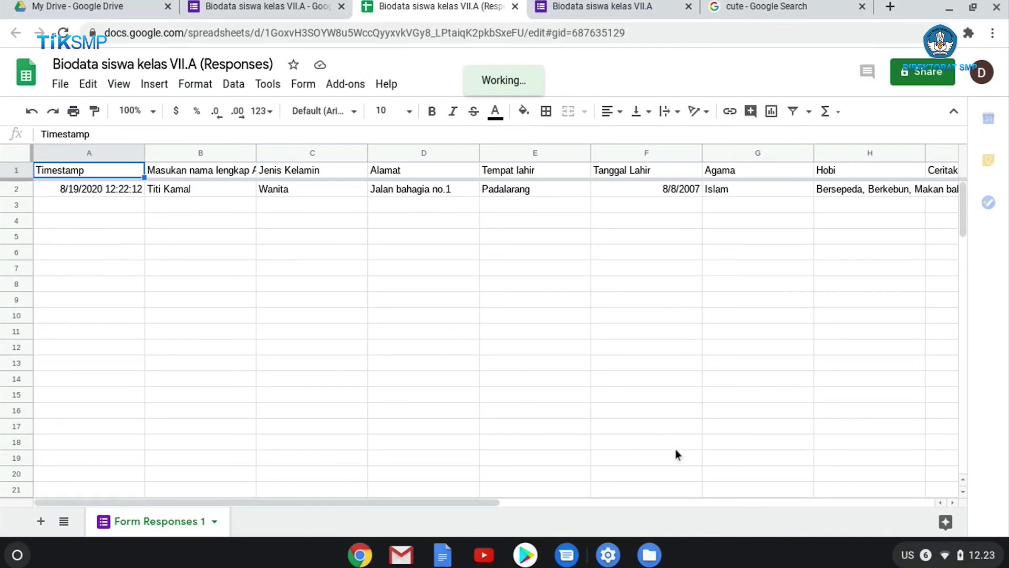
# Check the test response row in the Sheets file through to the photo link in column J
pyautogui.moveTo(471, 503); pyautogui.dragTo(509, 499)
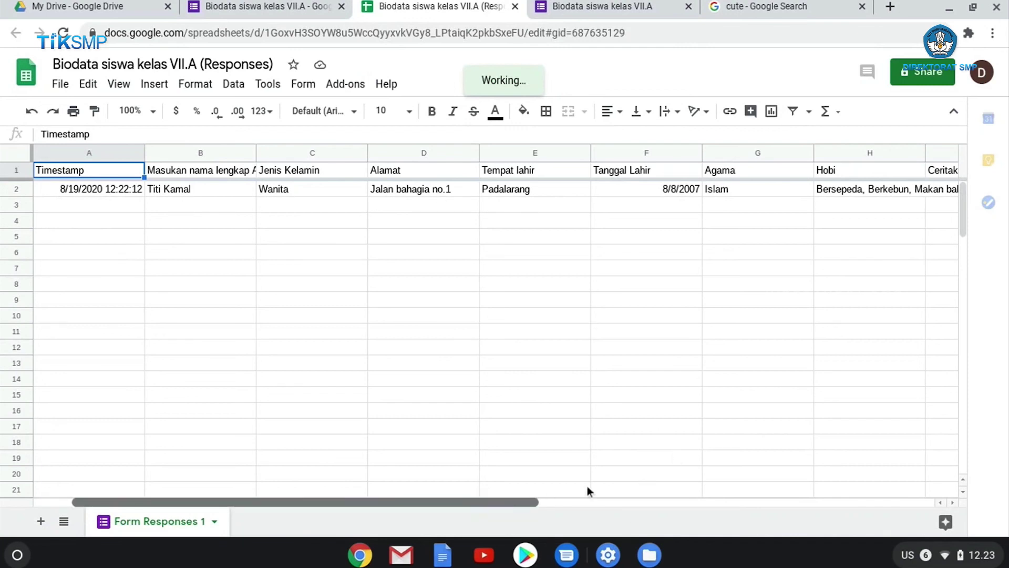
pyautogui.moveTo(588, 486); pyautogui.dragTo(592, 289)
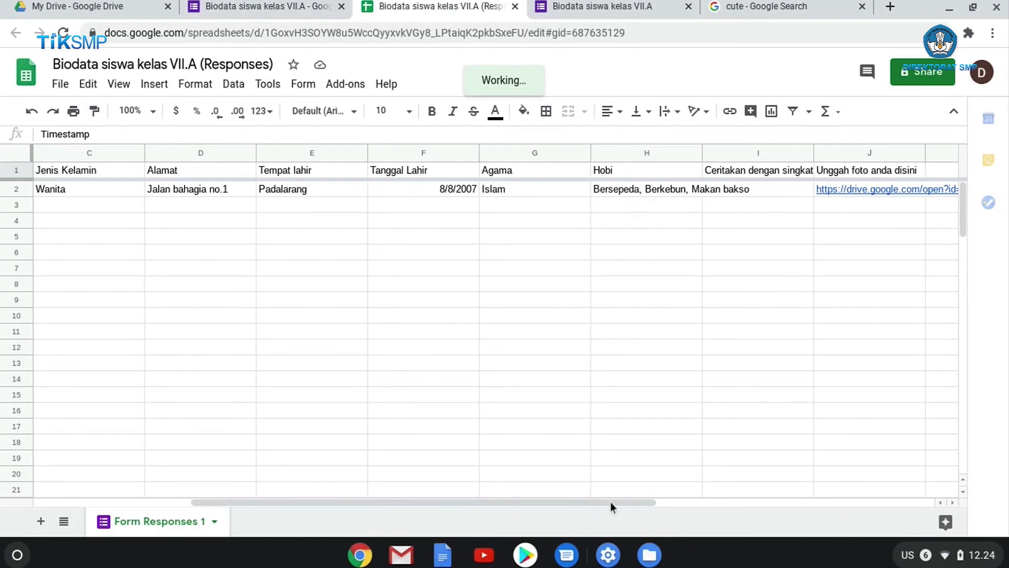
pyautogui.hscroll(2, 820, 241)
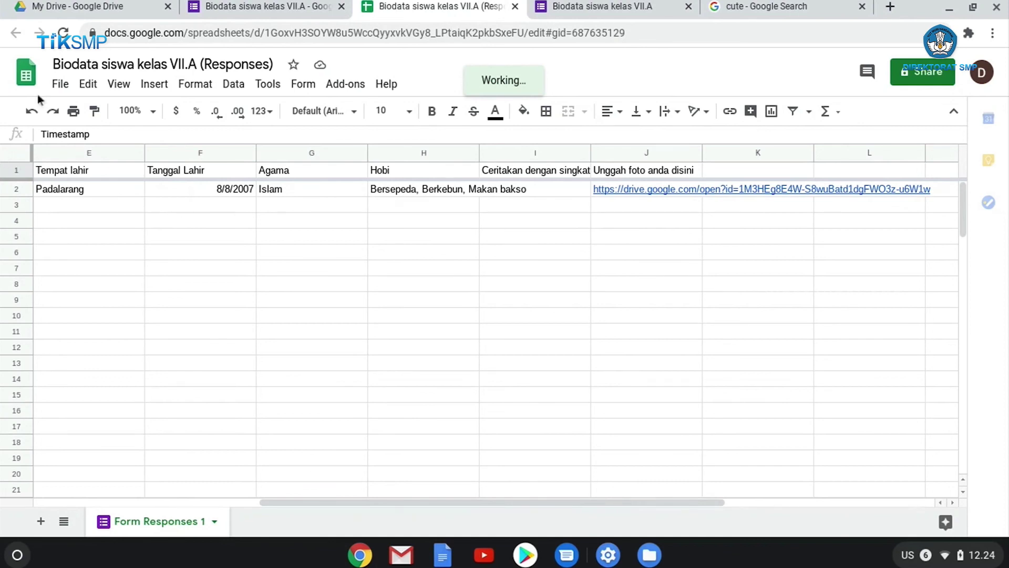
# Return through the form's responses summary to My Drive and reload it
pyautogui.click(243, 13)
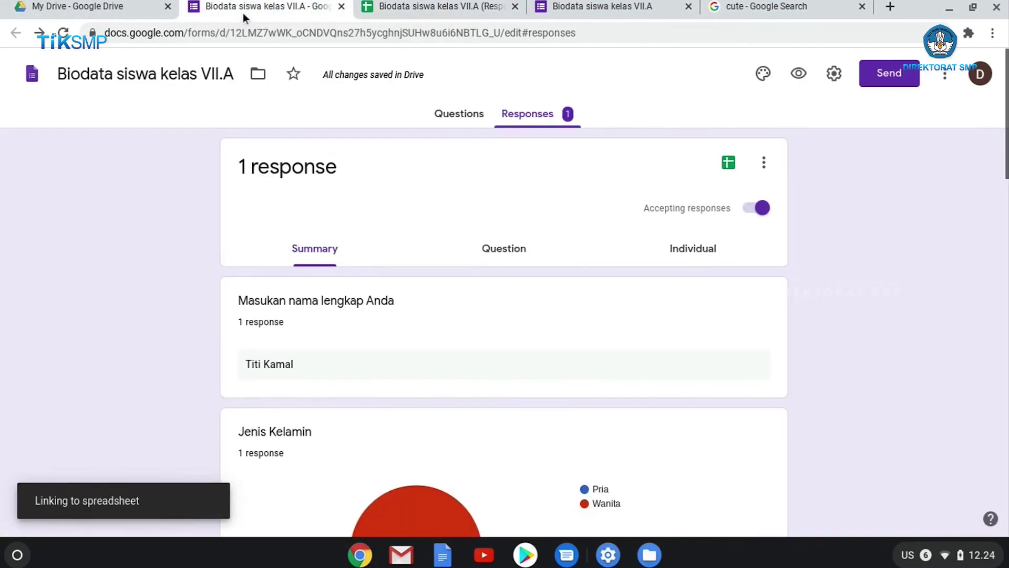
pyautogui.click(83, 10)
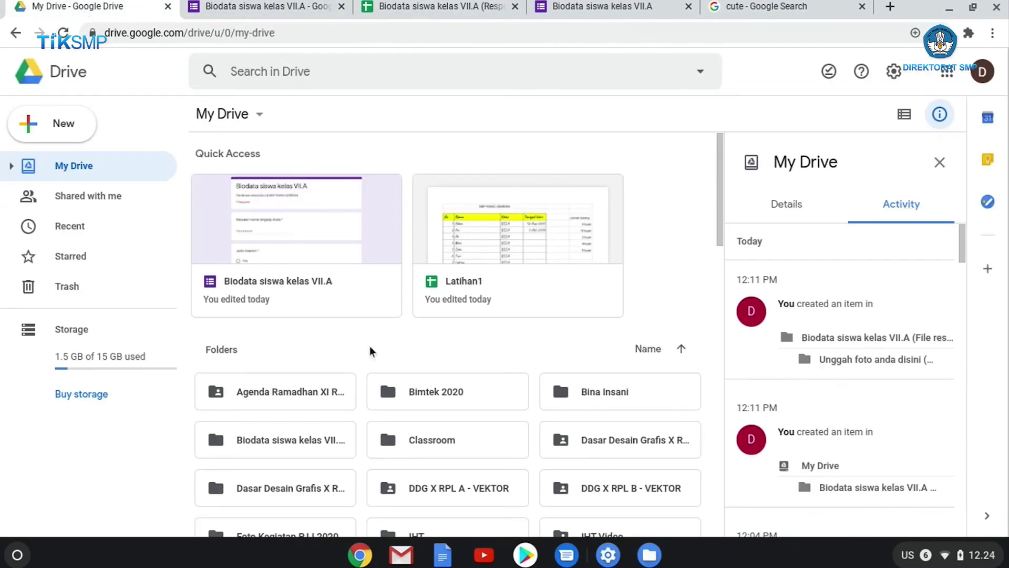
pyautogui.click(63, 32)
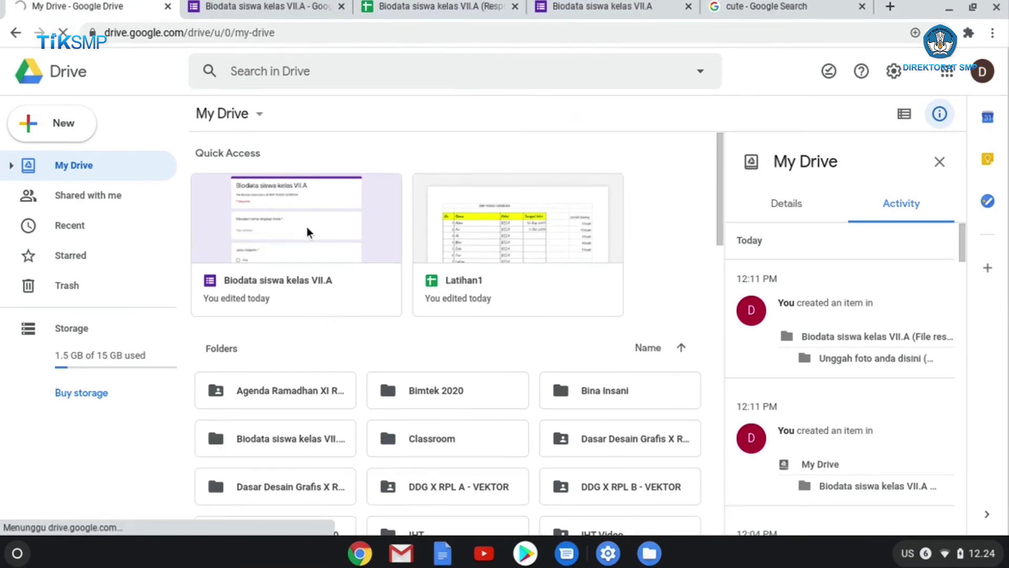